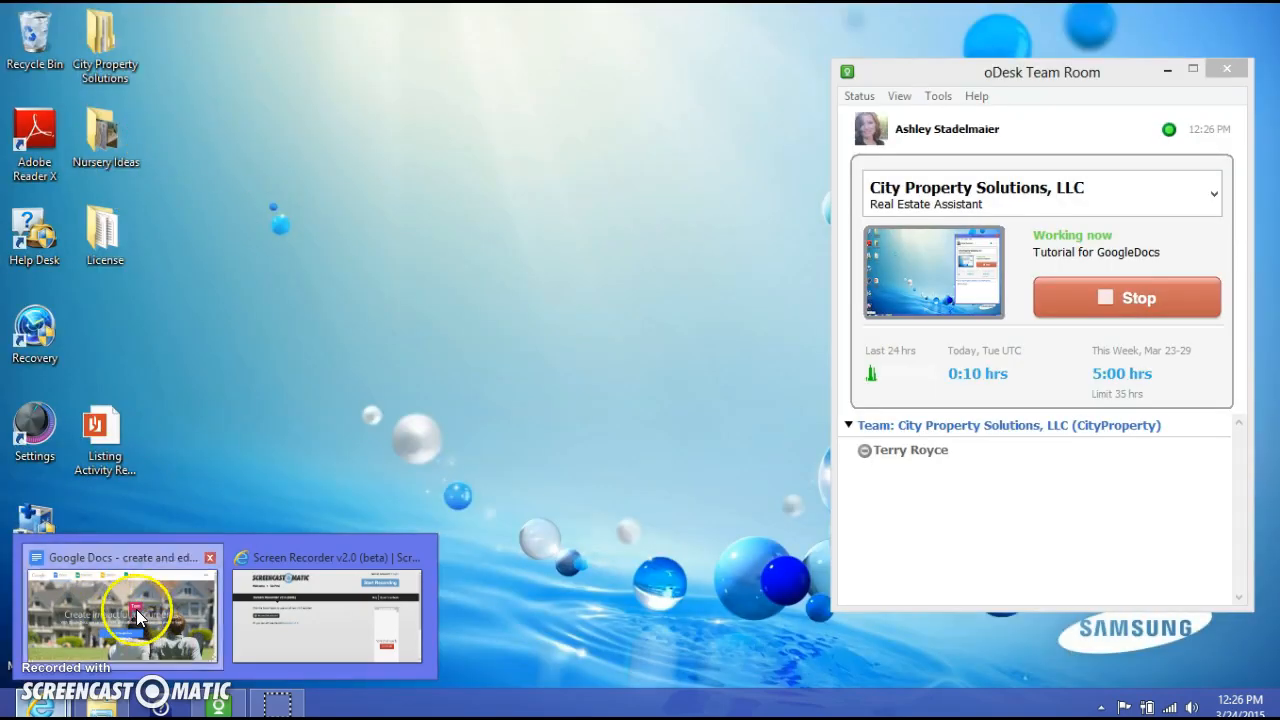
# - Bring the Google Docs welcome page to the front and continue to Google Docs
pyautogui.click(137, 617)
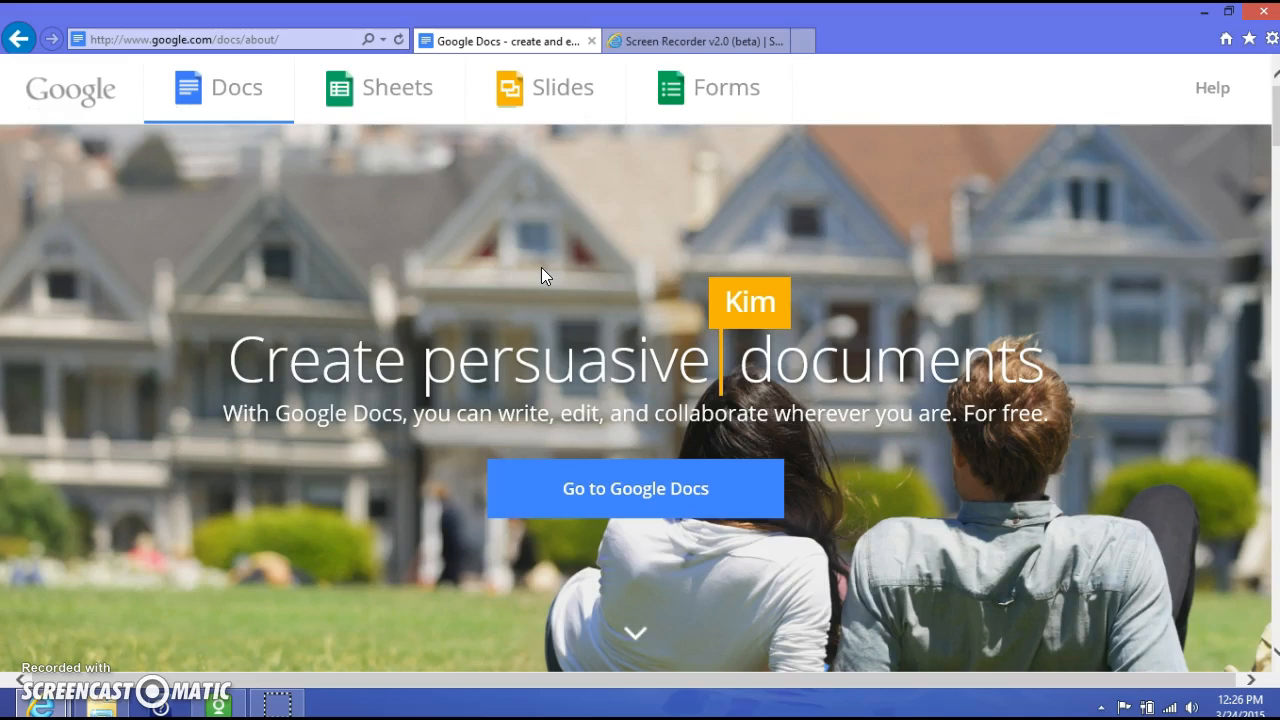
pyautogui.click(276, 21)
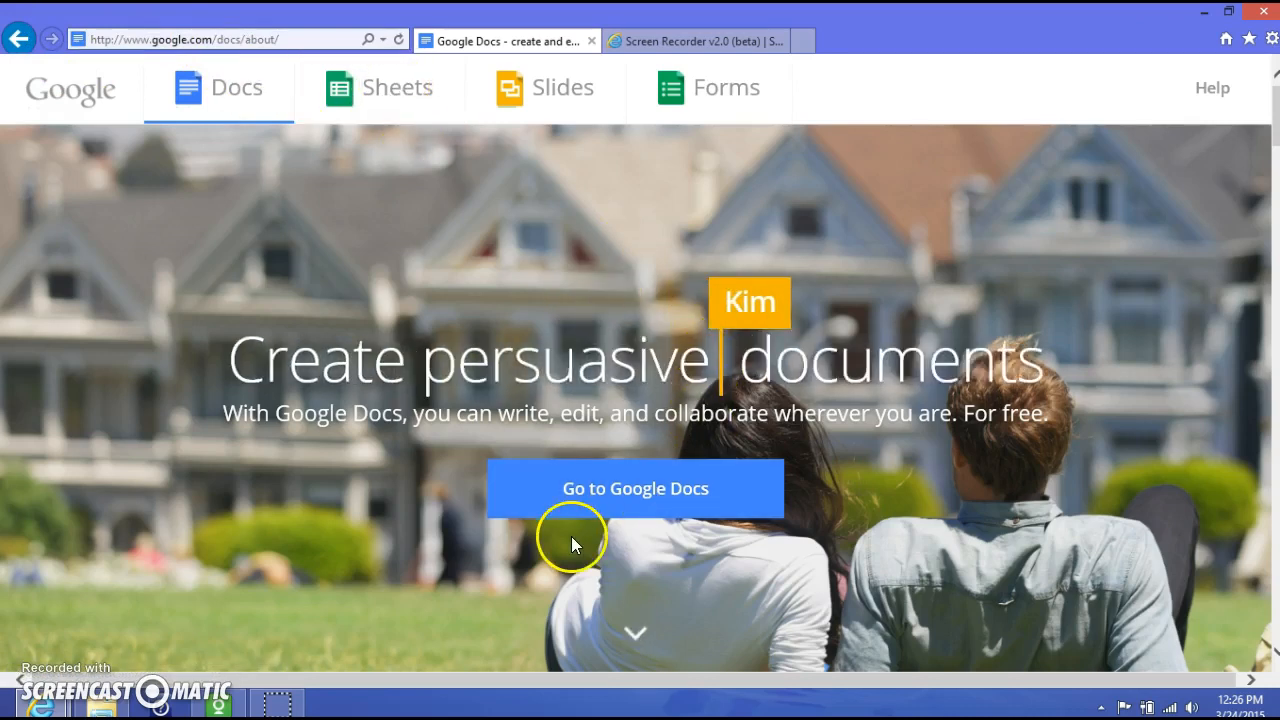
pyautogui.click(657, 488)
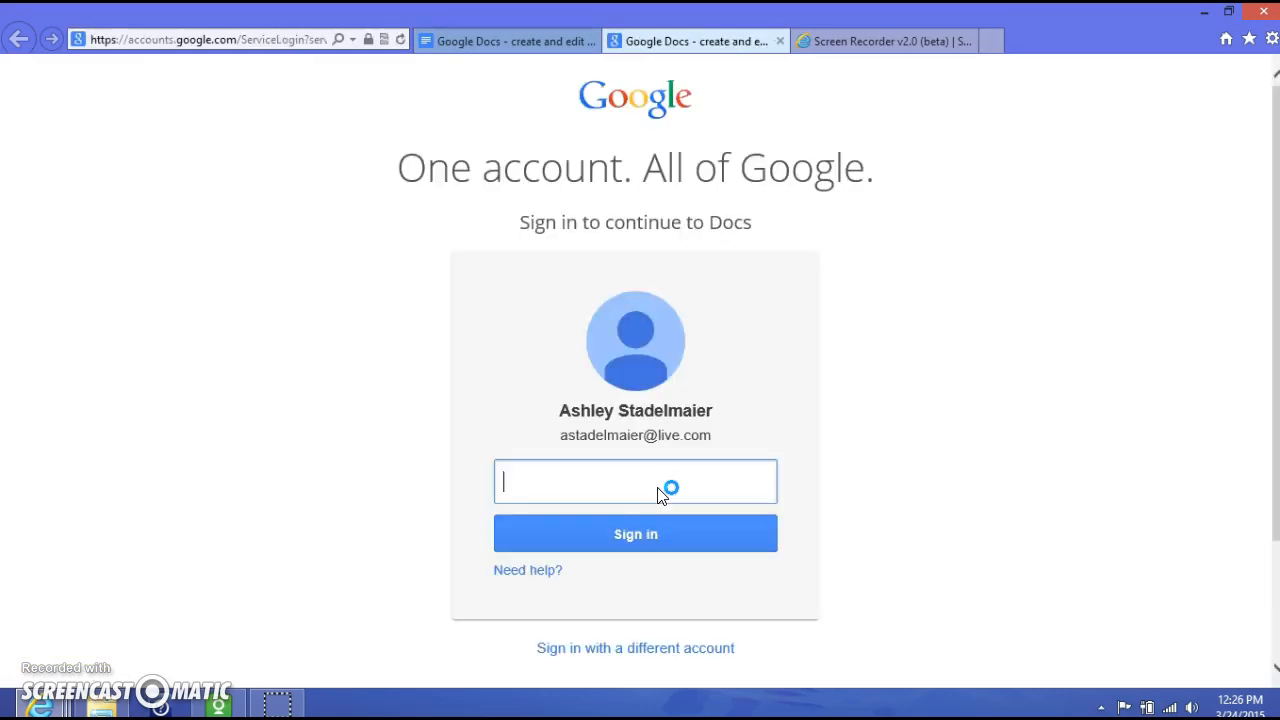
# - Enter the account password and sign in to Google Docs
pyautogui.click(652, 483)
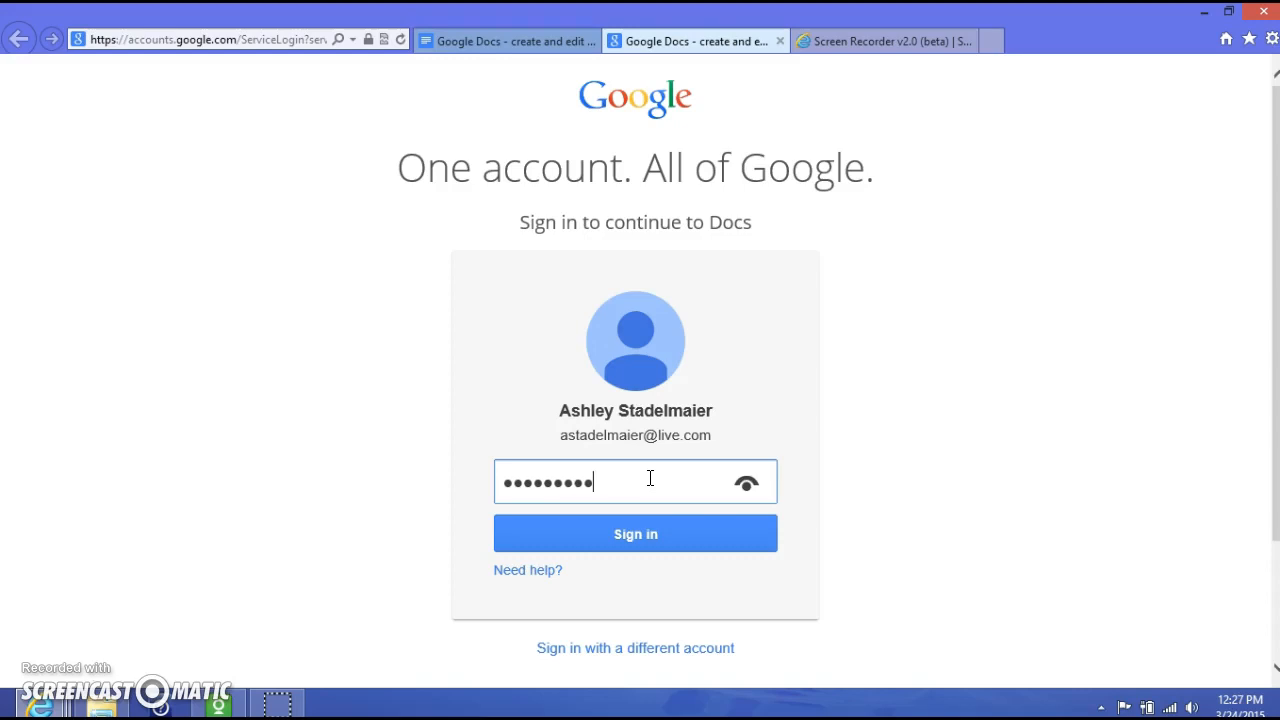
pyautogui.click(673, 530)
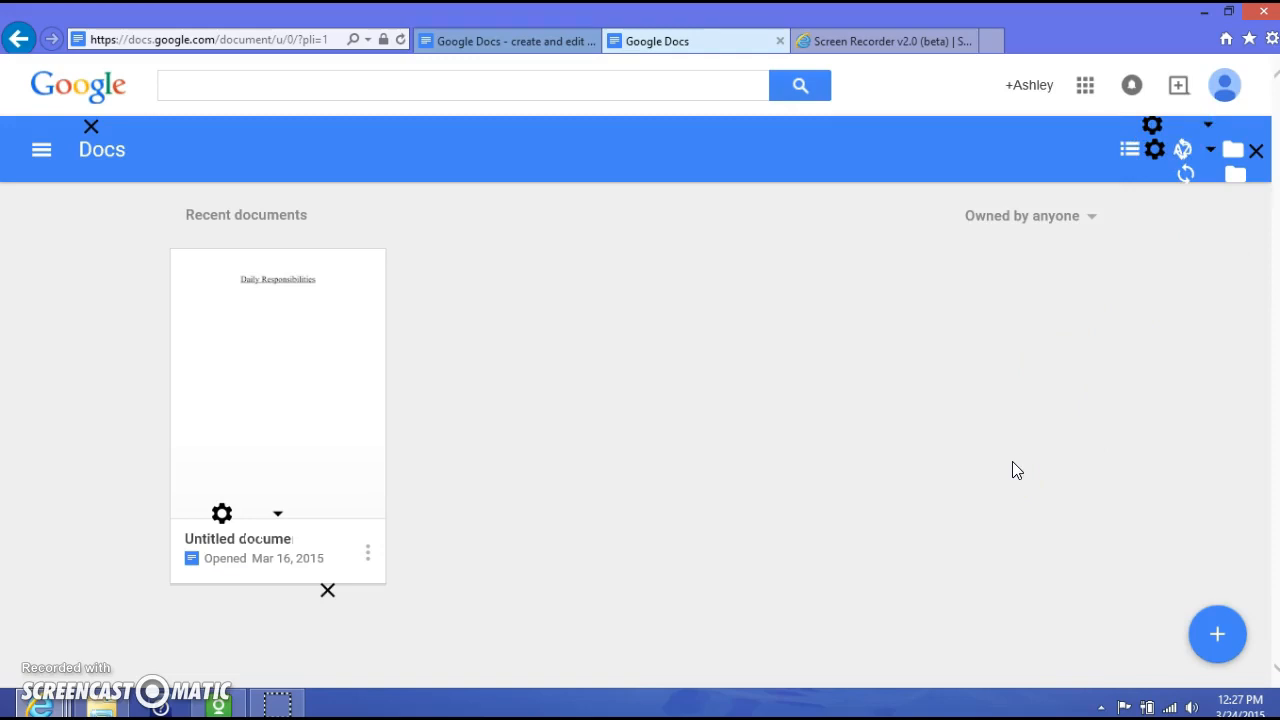
# - Glance at the Sheets file list, return to Docs, and create a new blank document
pyautogui.click(43, 155)
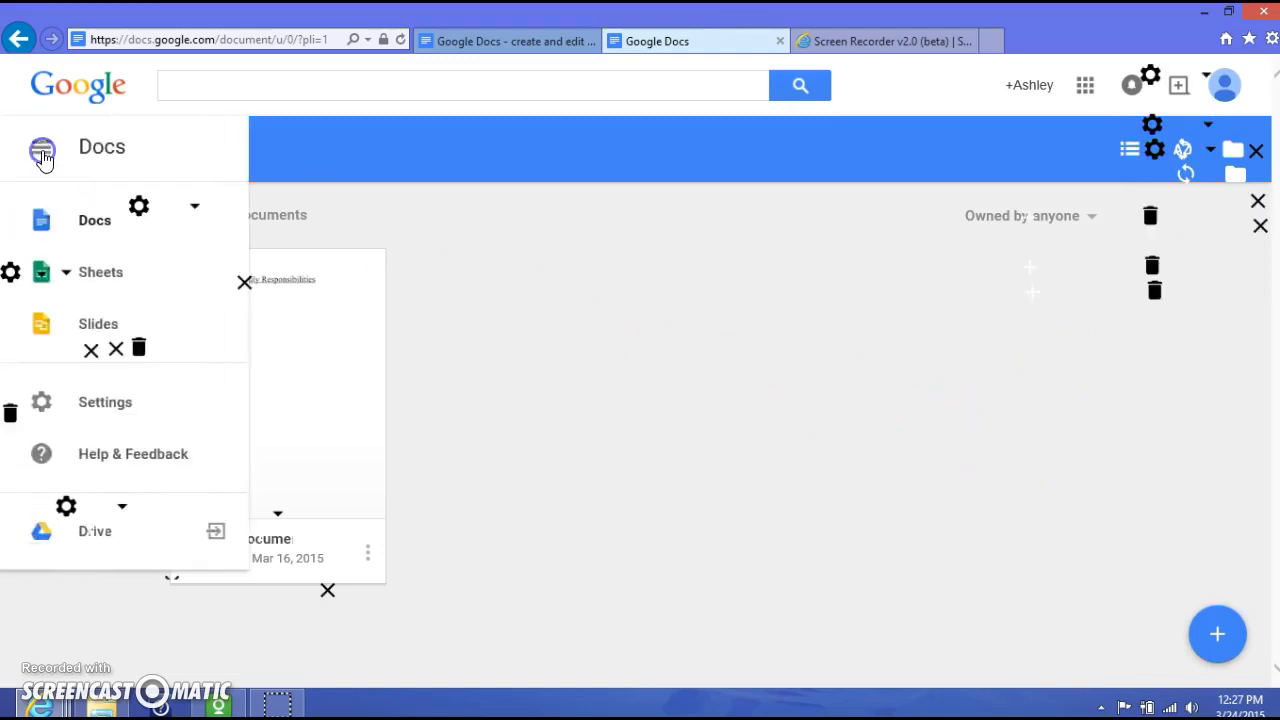
pyautogui.click(98, 280)
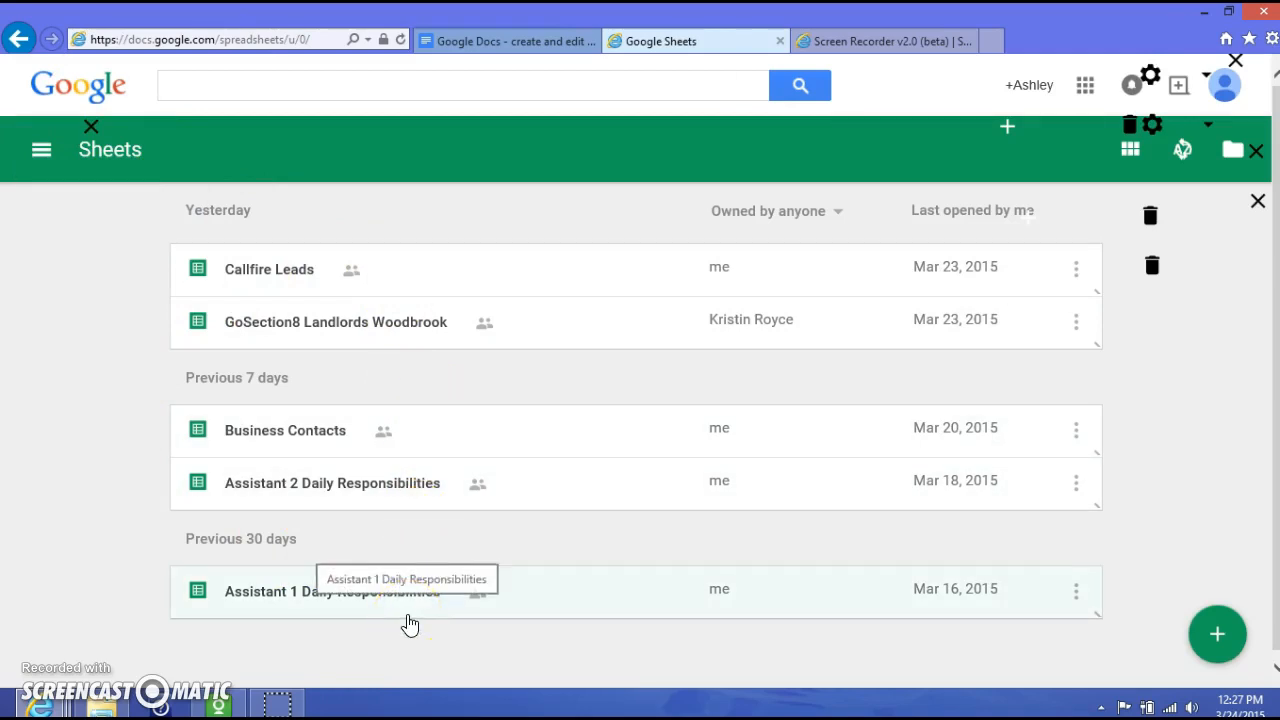
pyautogui.click(42, 152)
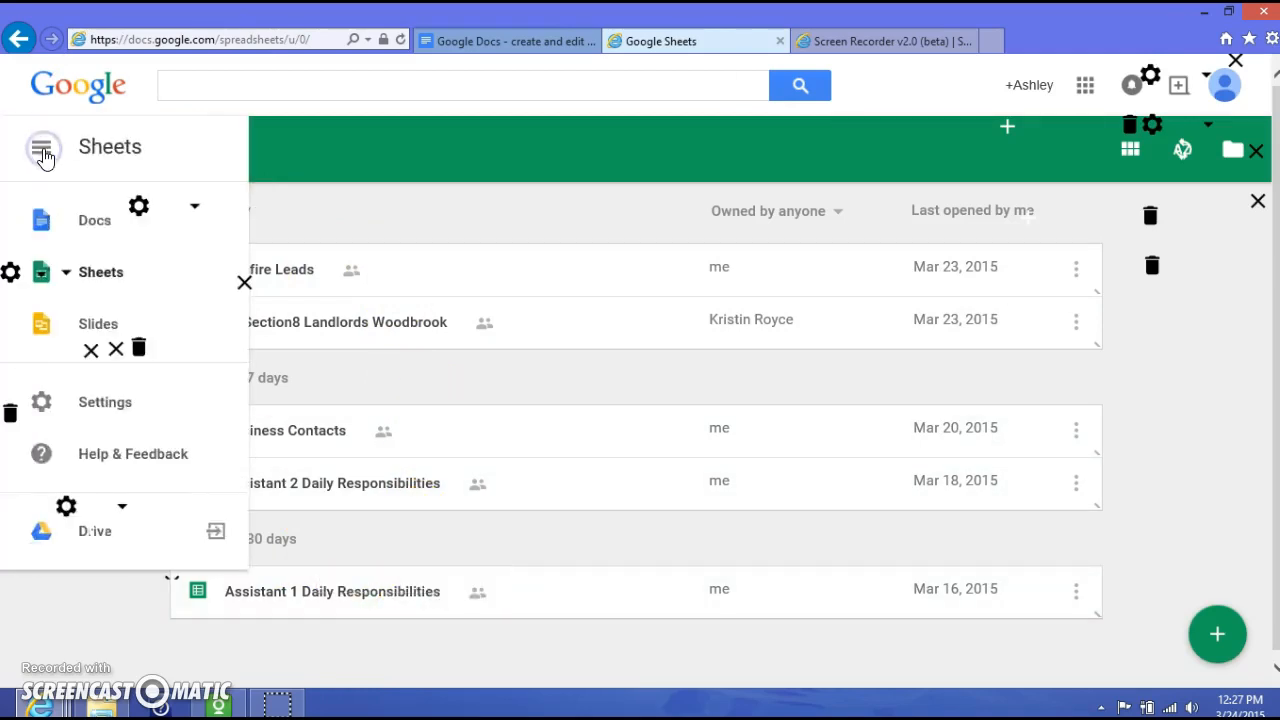
pyautogui.click(93, 224)
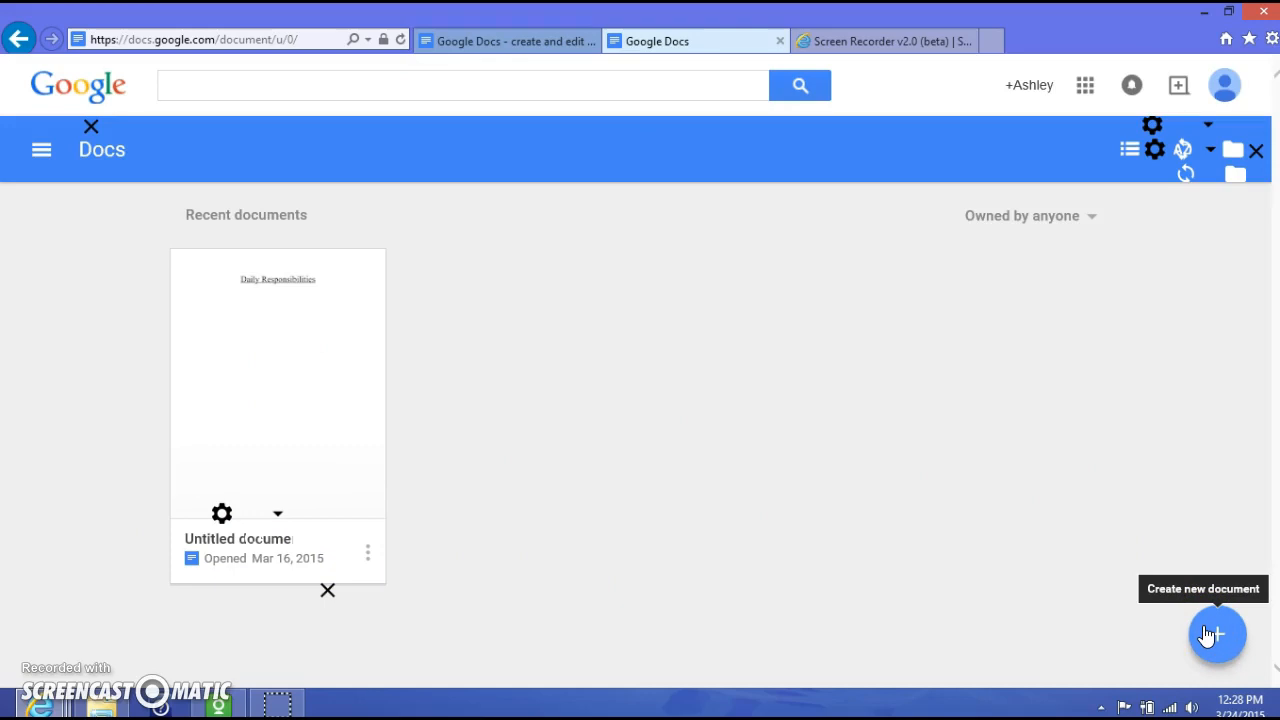
pyautogui.click(1214, 637)
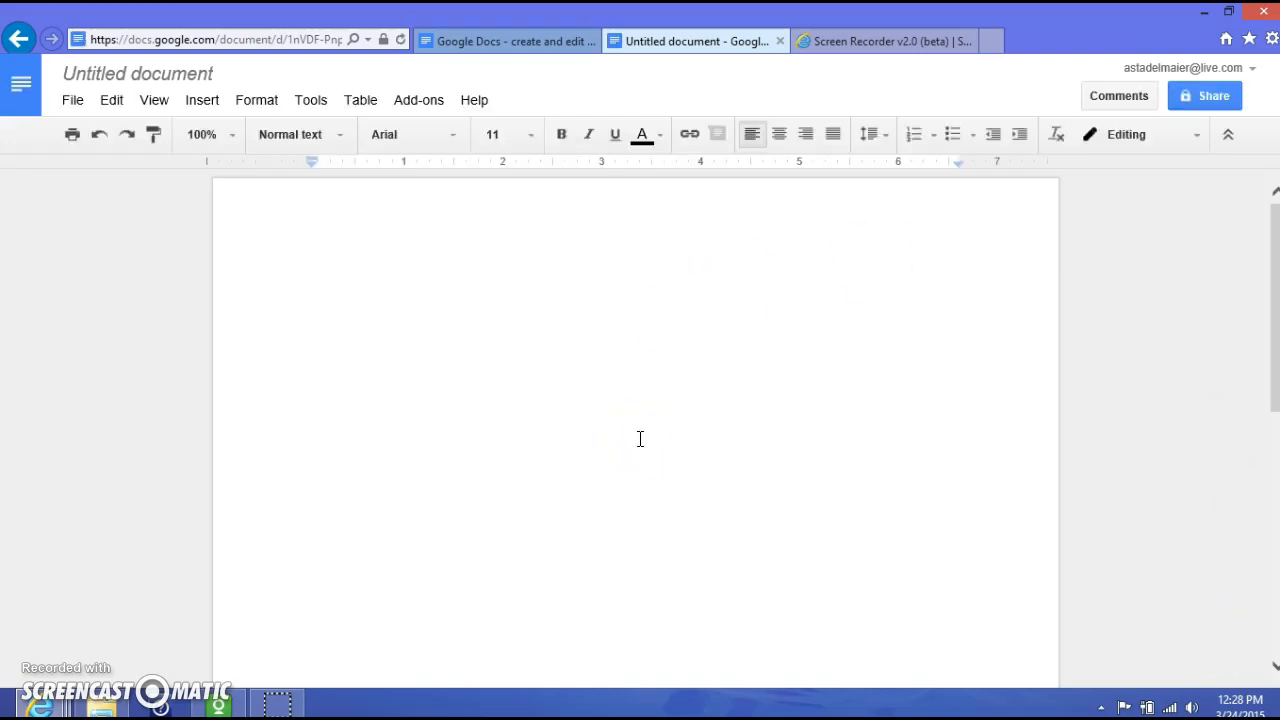
pyautogui.click(99, 708)
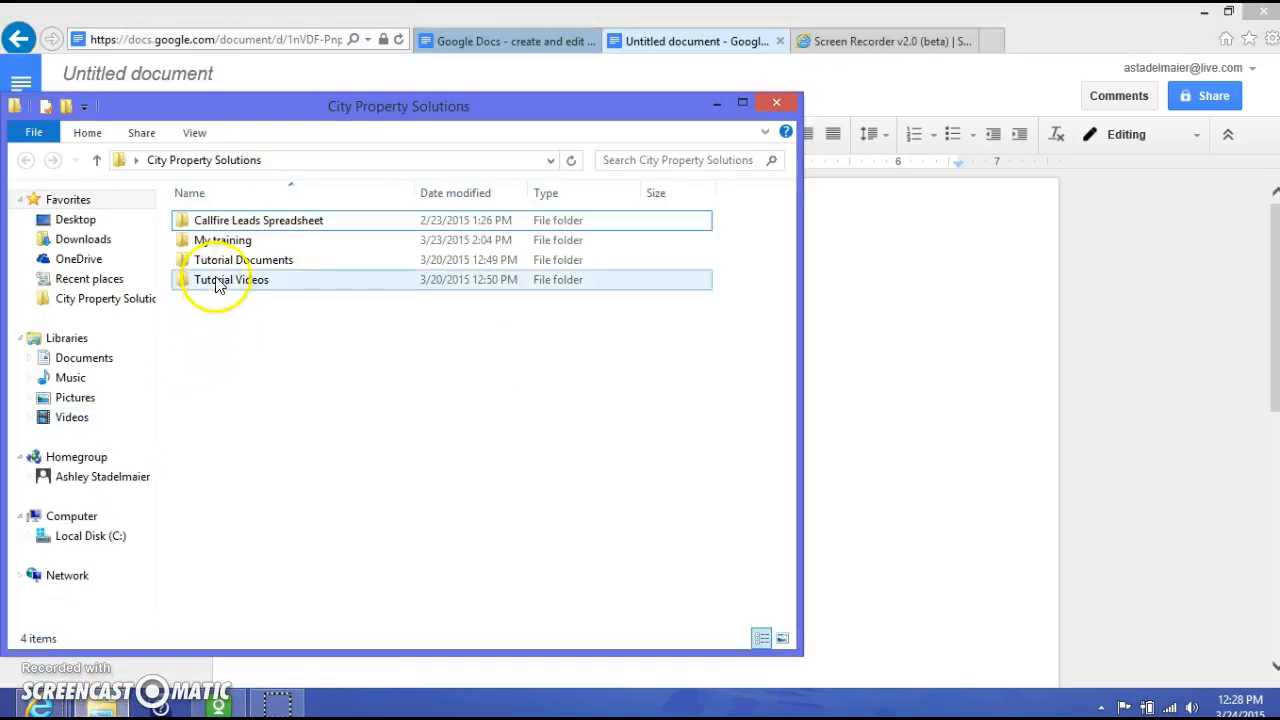
# - Open 'Using the Podio App' in Word from Tutorial Documents > Basic Assistant Knowledge
pyautogui.doubleClick(238, 262)
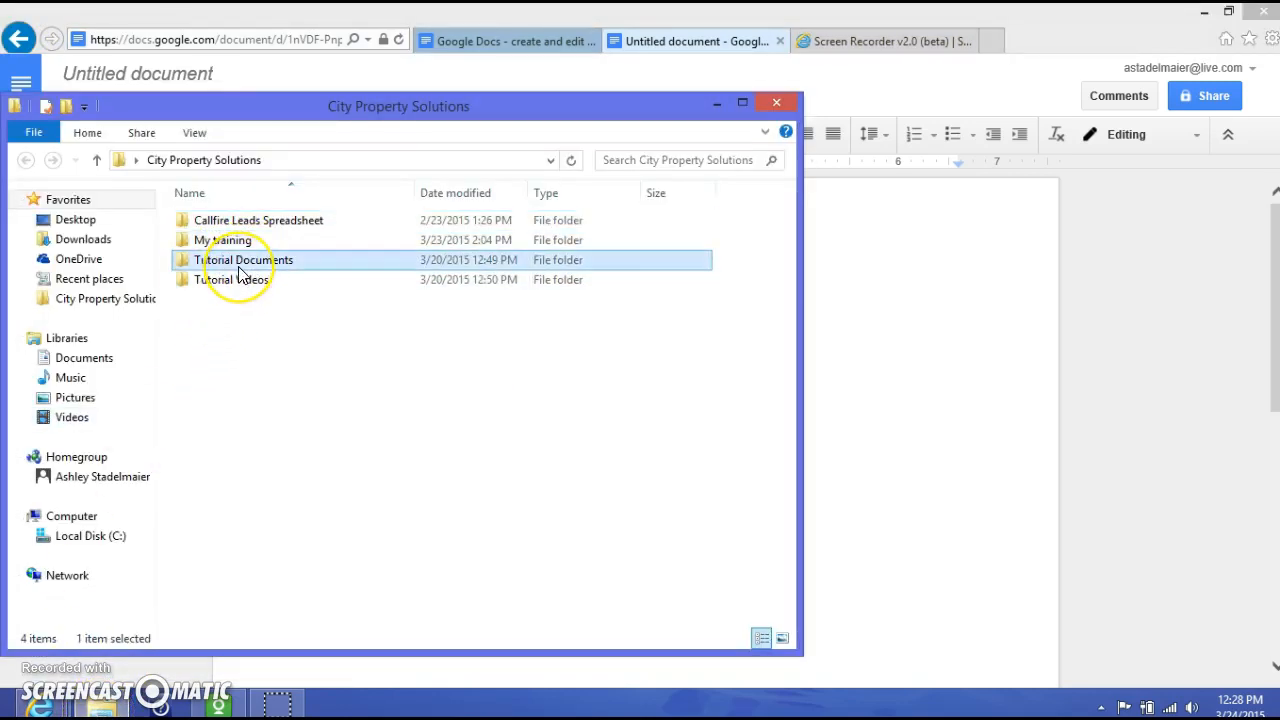
pyautogui.click(241, 228)
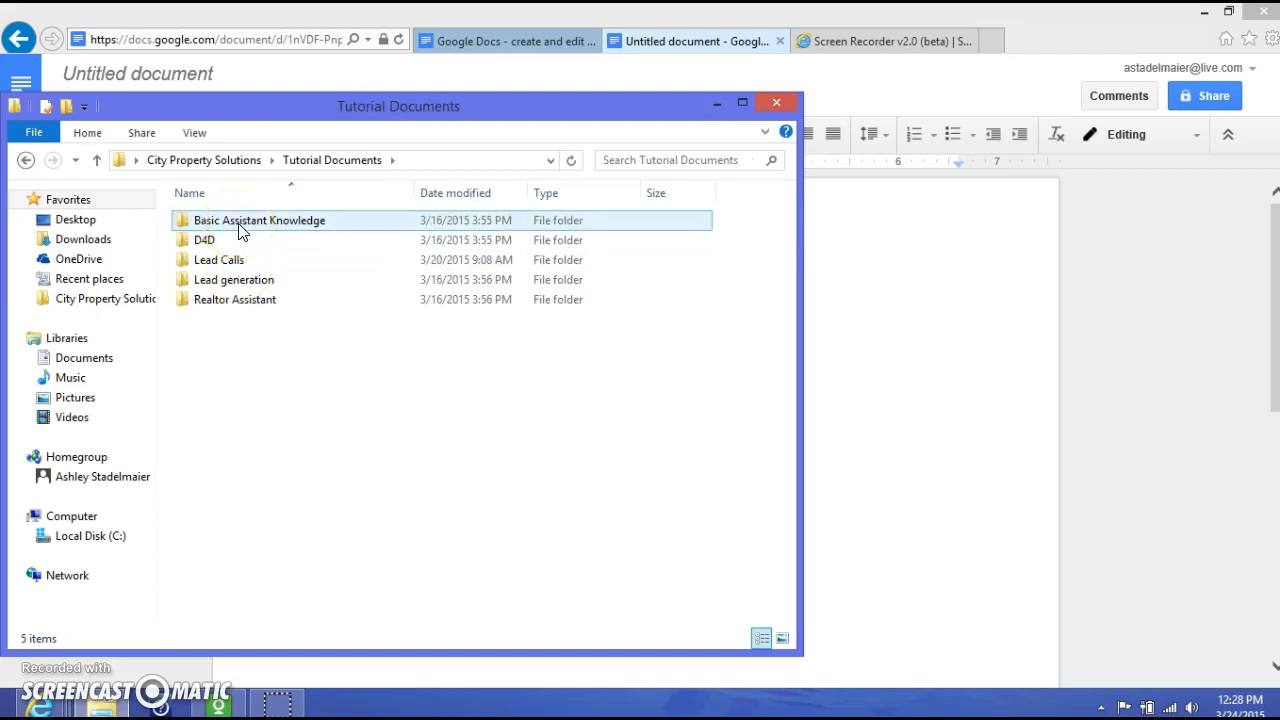
pyautogui.doubleClick(240, 228)
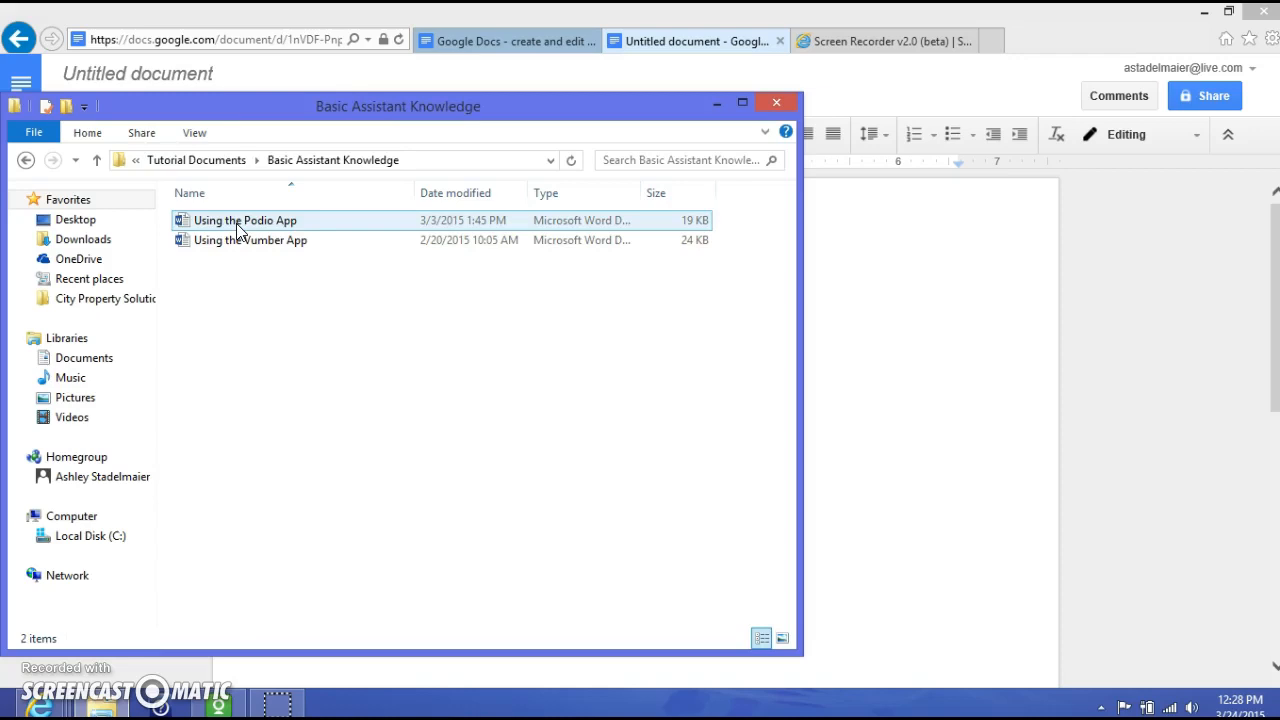
pyautogui.click(240, 228)
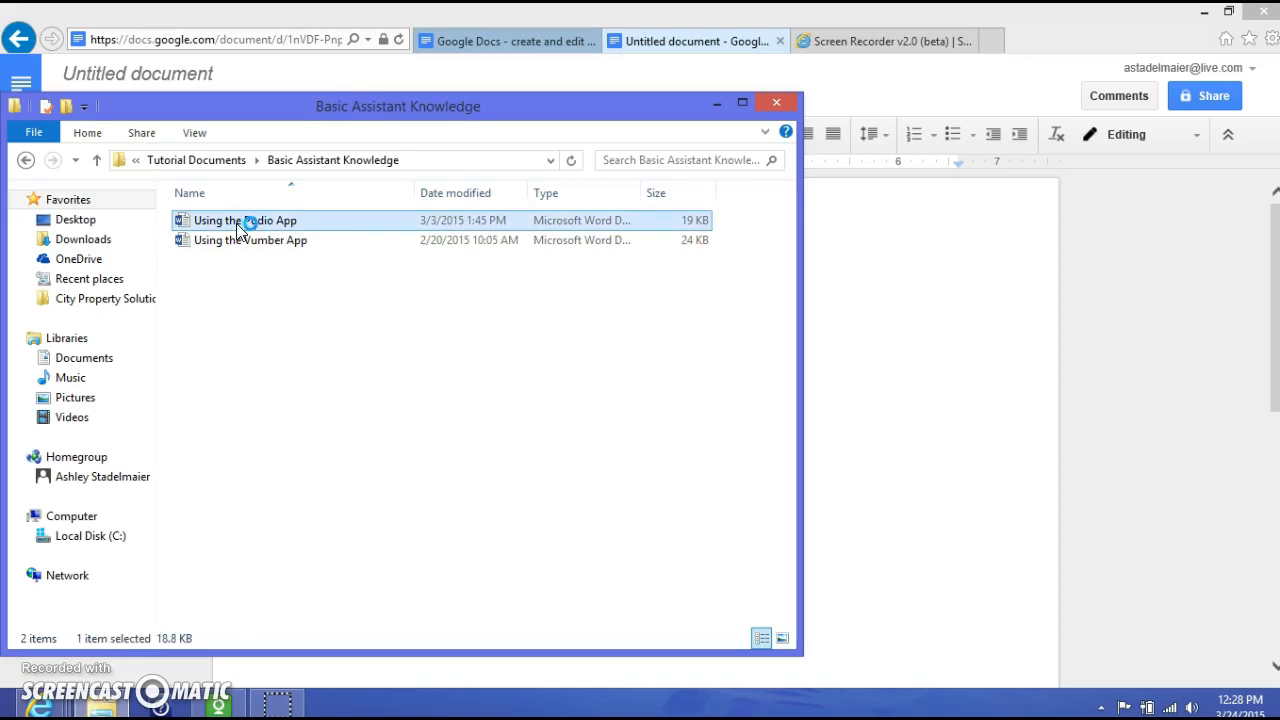
pyautogui.doubleClick(239, 228)
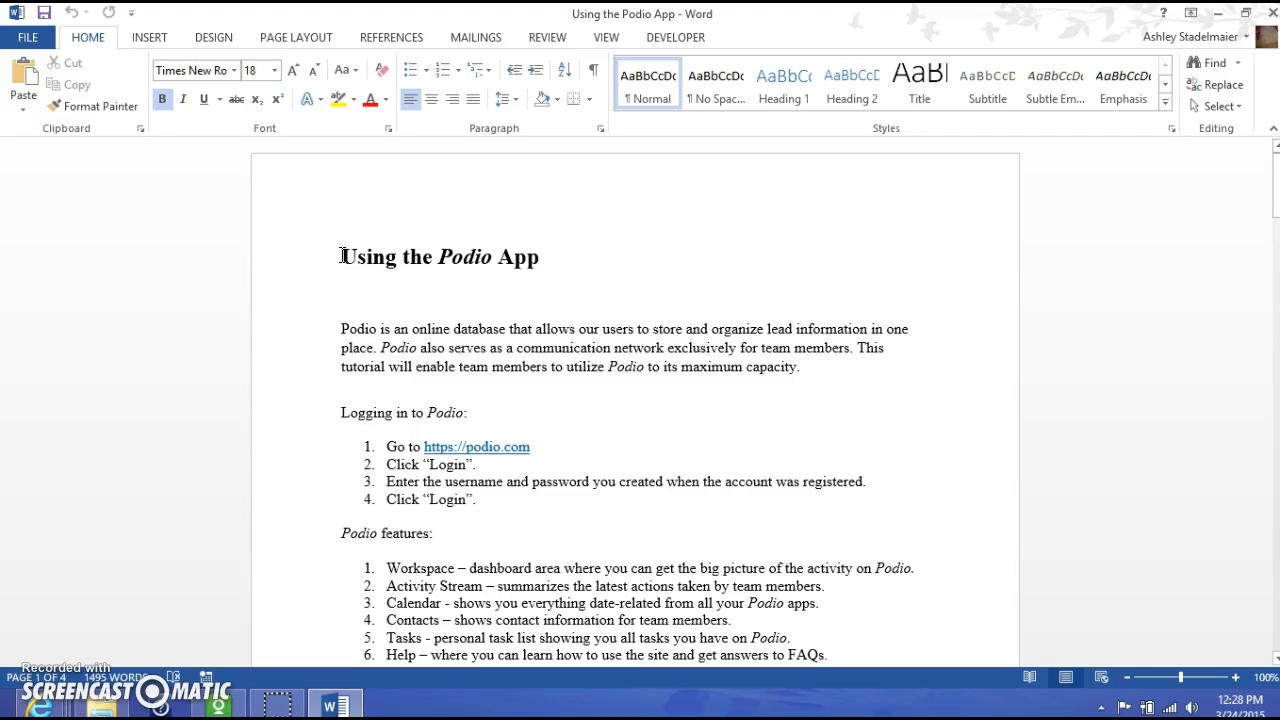
# - Copy the whole 'Using the Podio App' text and switch back to the Untitled Google Doc
pyautogui.moveTo(341, 256); pyautogui.dragTo(834, 373)
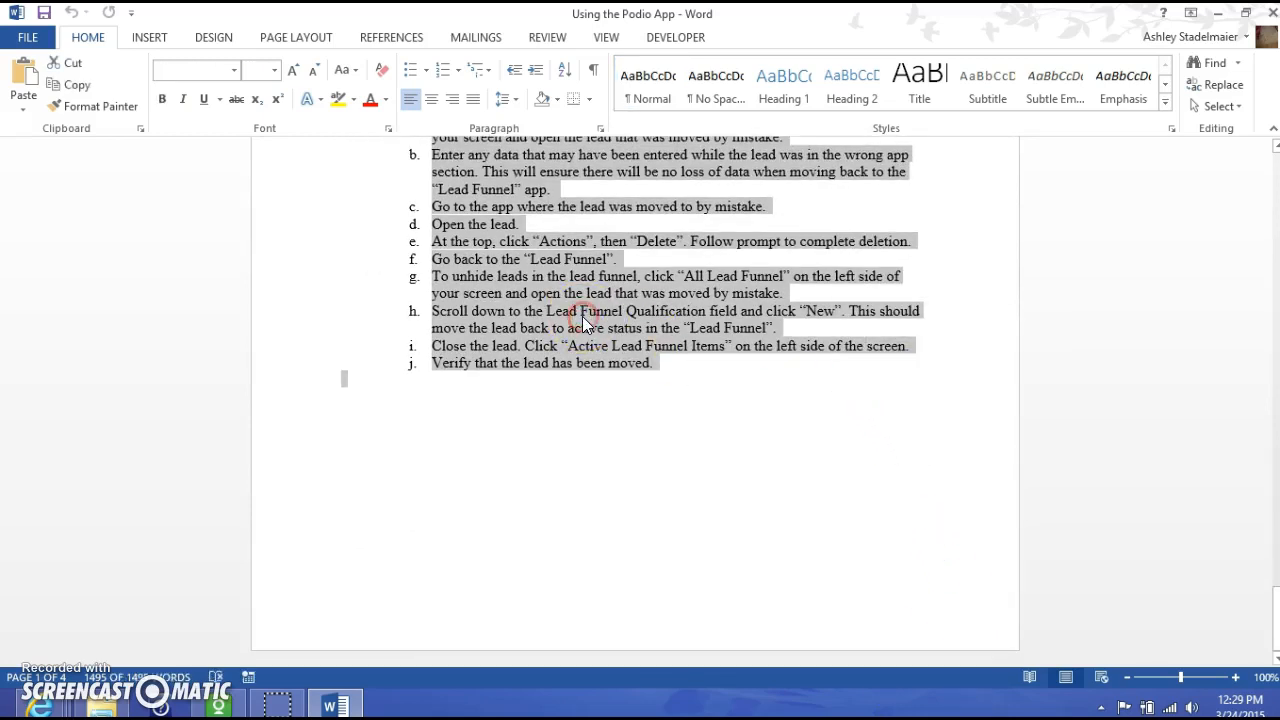
pyautogui.rightClick(582, 317)
pyautogui.click(640, 353)
pyautogui.moveTo(45, 705)
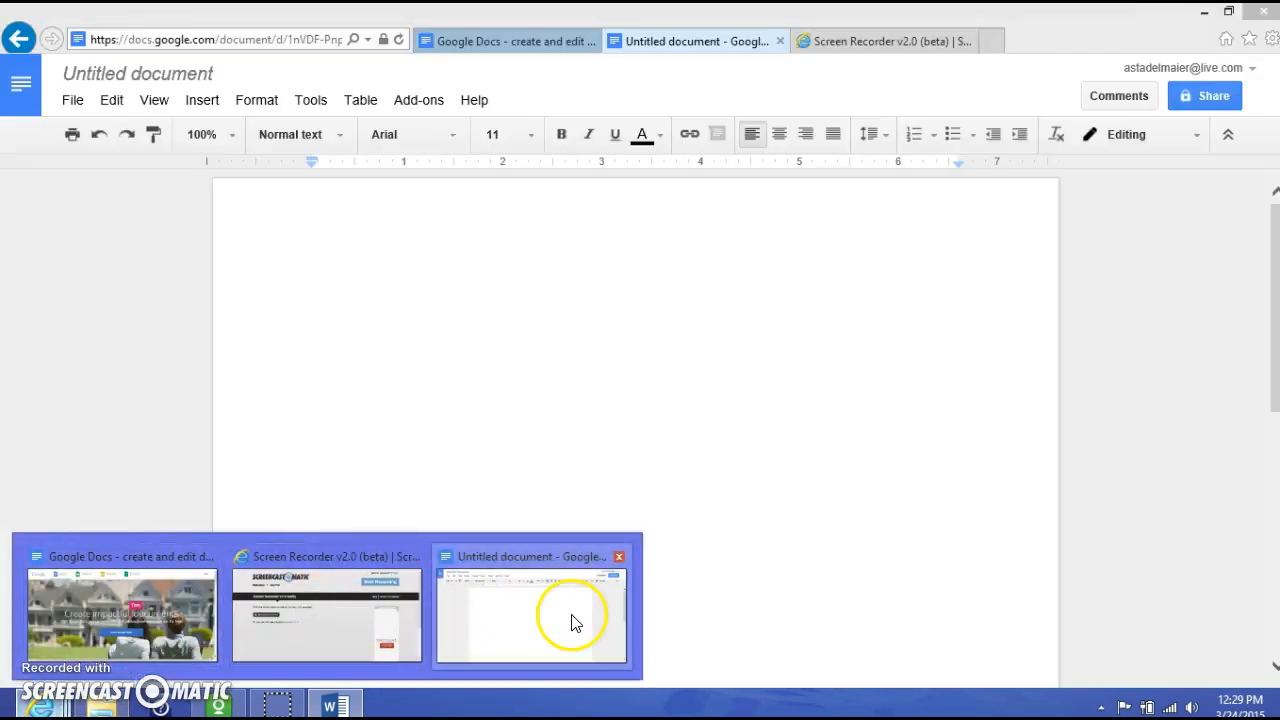
pyautogui.click(571, 622)
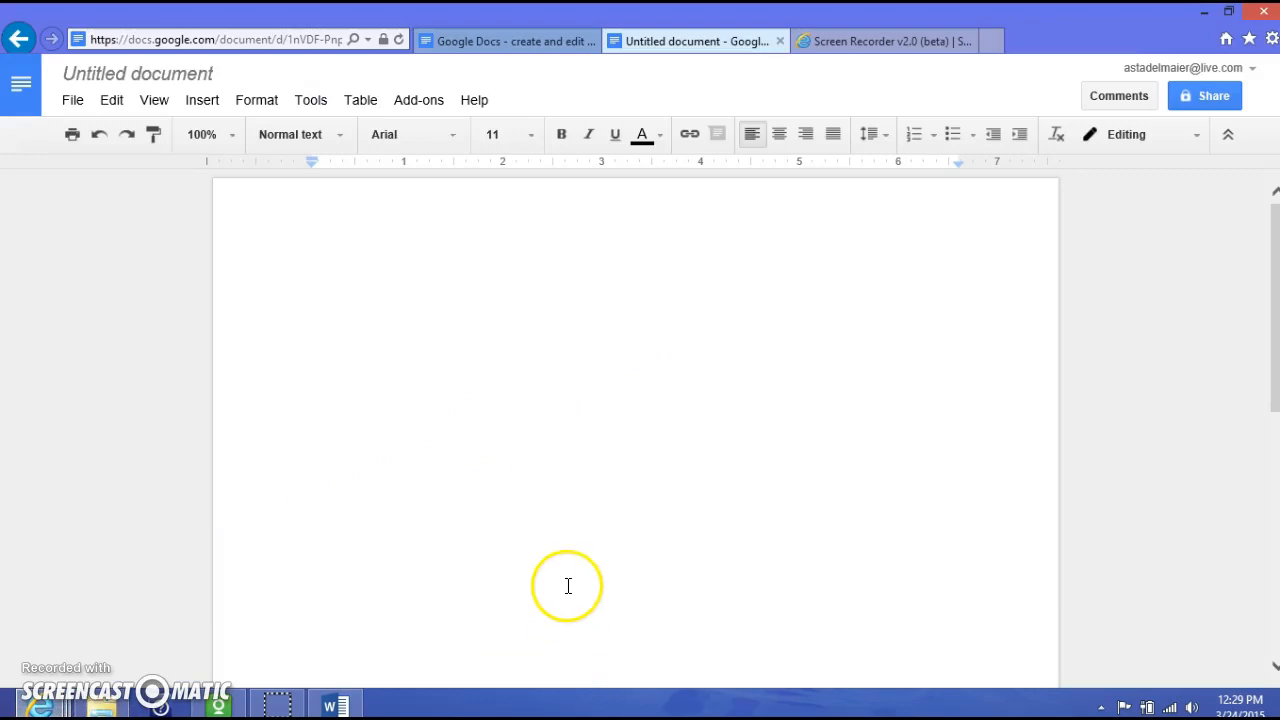
# - Paste the copied tutorial text into the blank Google Doc, allowing clipboard access
pyautogui.click(346, 282)
pyautogui.rightClick(346, 282)
pyautogui.click(417, 346)
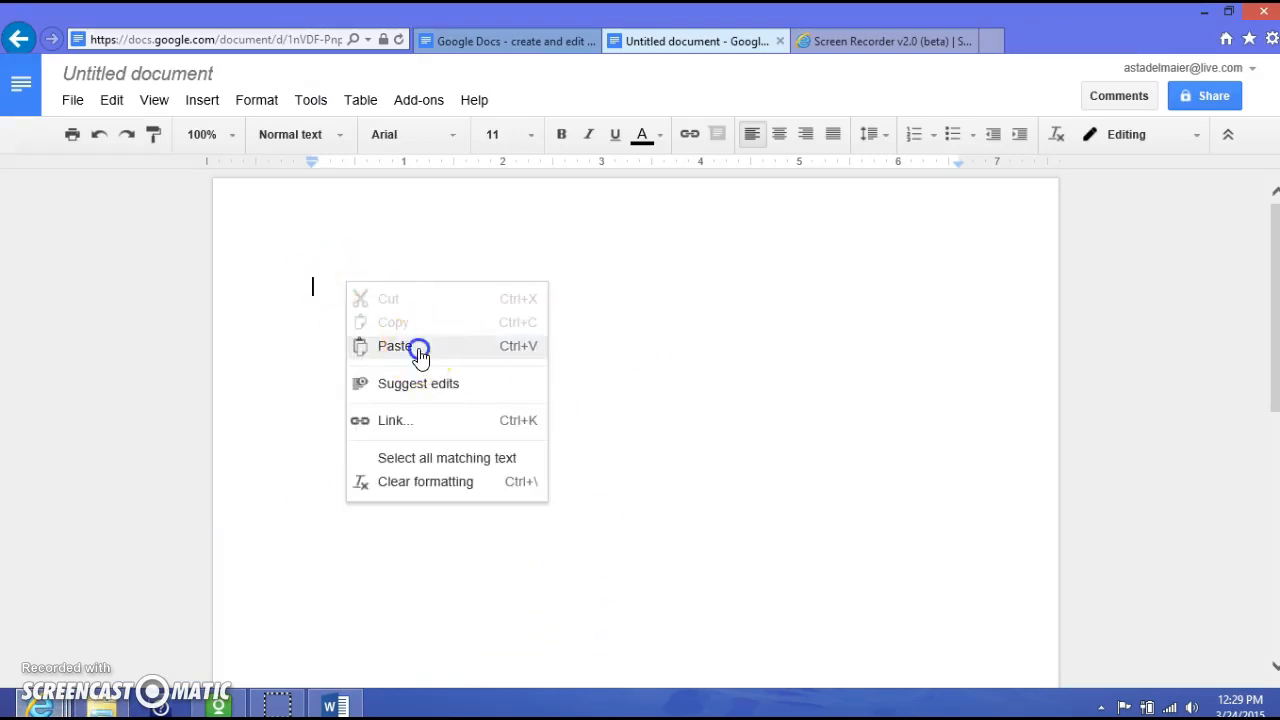
pyautogui.click(688, 402)
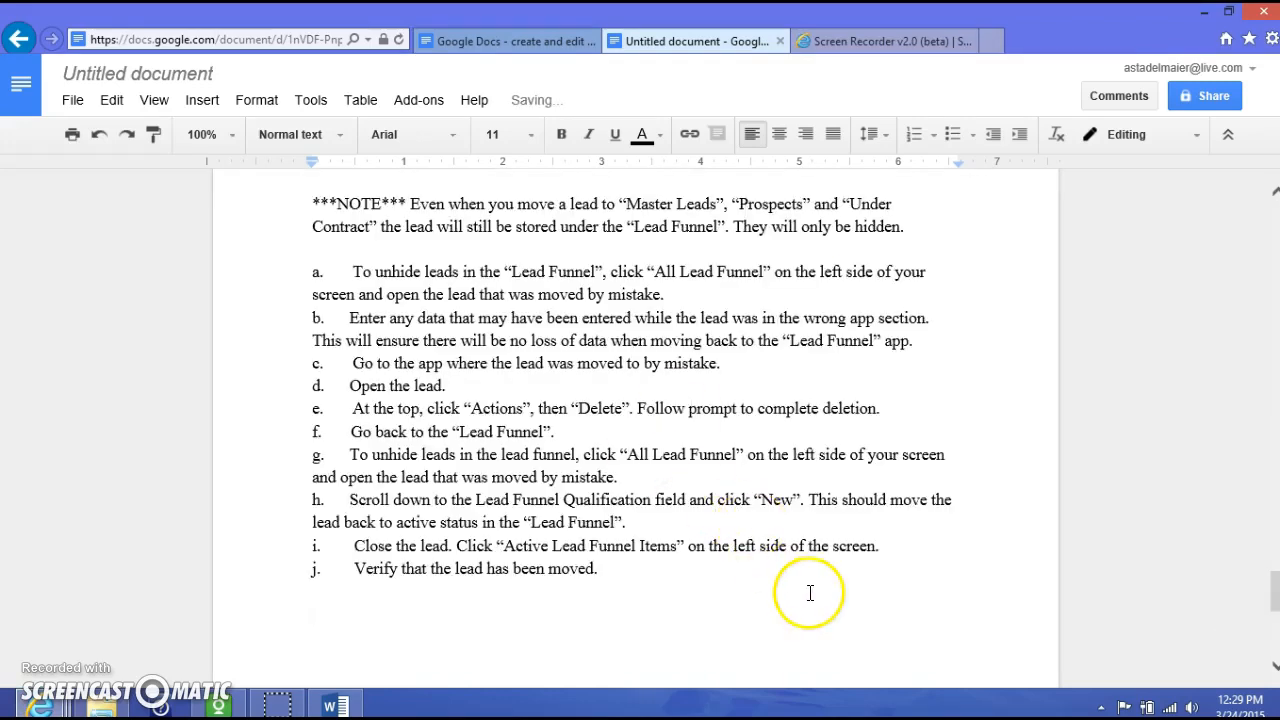
# - Scroll through the pasted text down to the Using Your Workspace section
pyautogui.scroll(15, 809, 593)
pyautogui.scroll(12, 807, 583)
pyautogui.scroll(12, 807, 585)
pyautogui.scroll(12, 807, 583)
pyautogui.scroll(8, 808, 568)
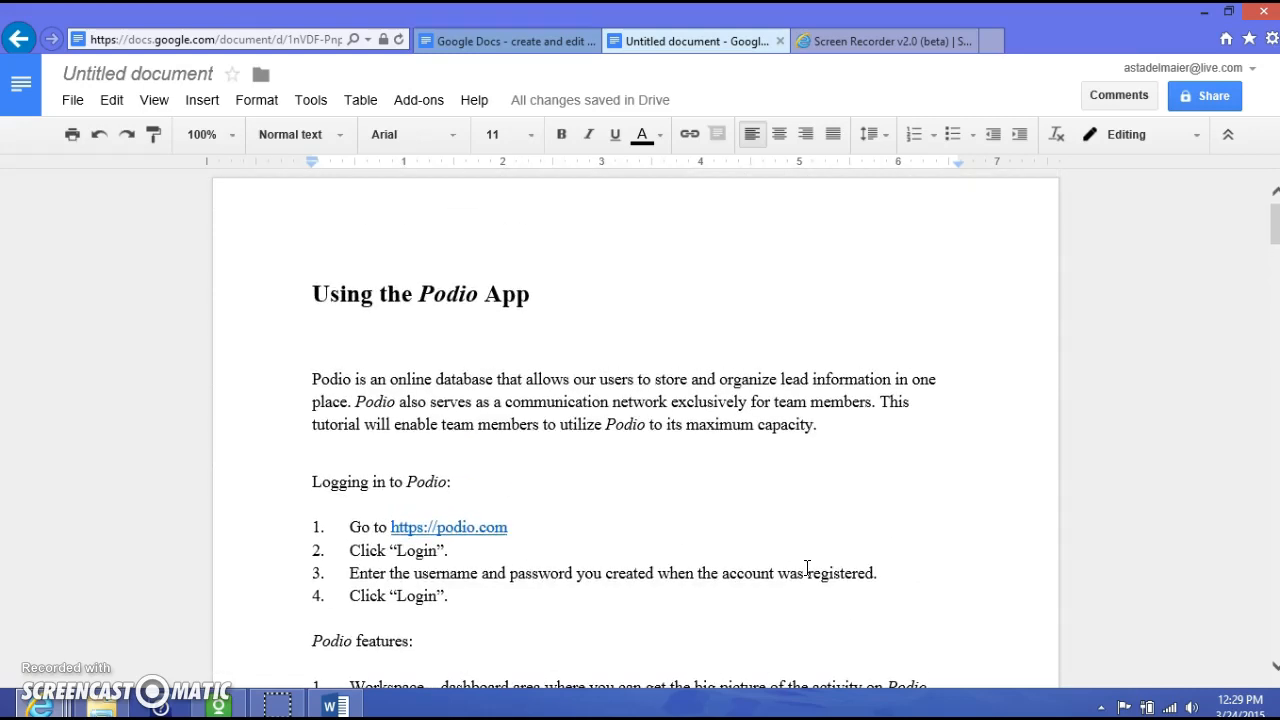
pyautogui.click(677, 293)
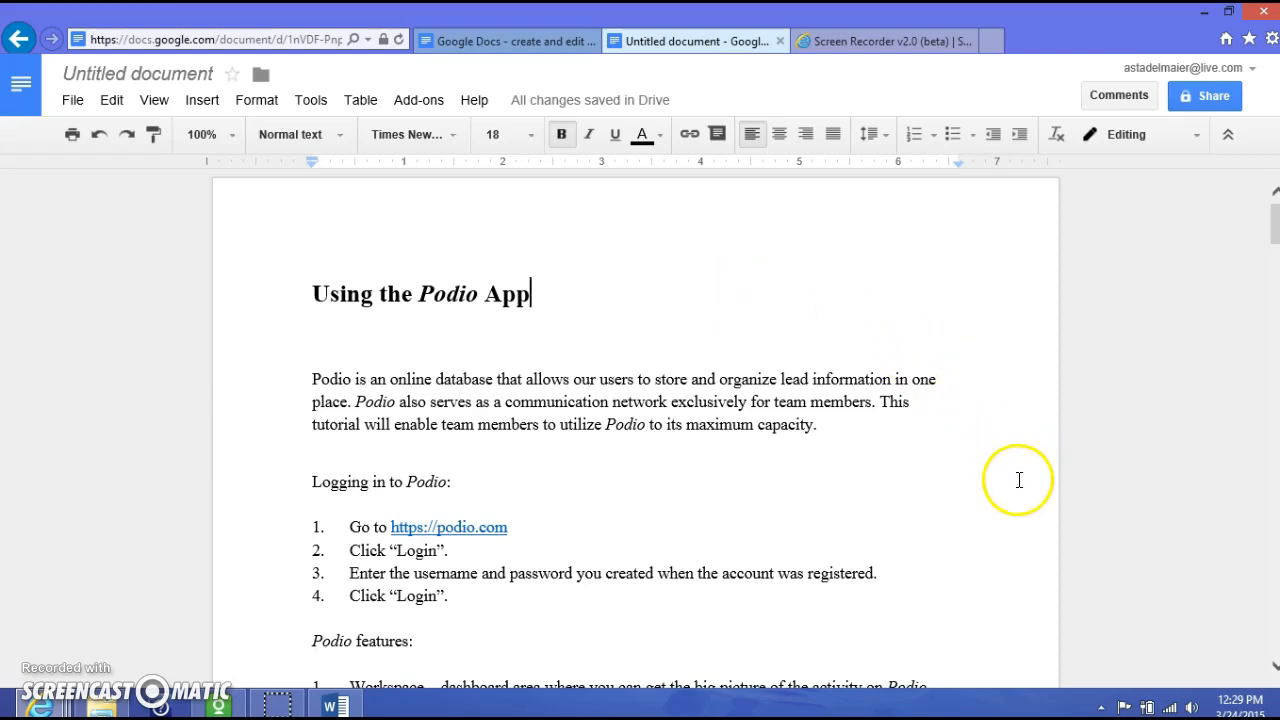
pyautogui.scroll(-3, 1018, 477)
pyautogui.scroll(-3, 995, 490)
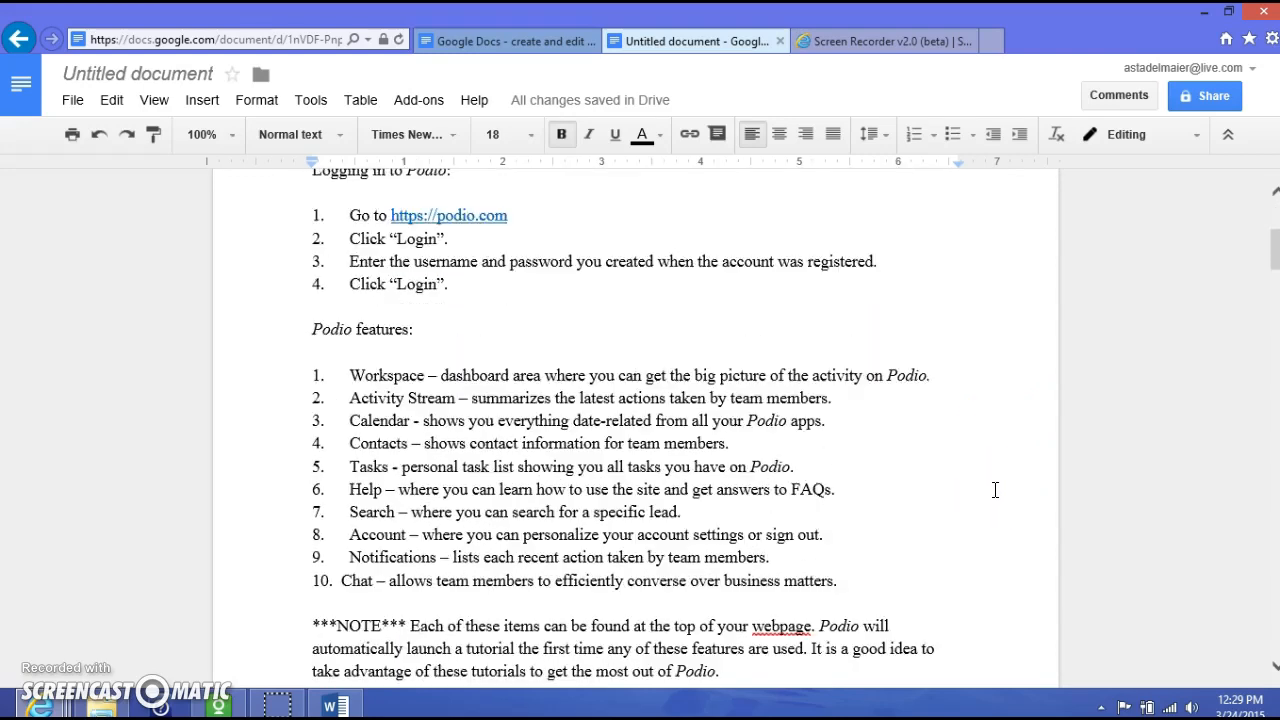
pyautogui.scroll(5, 1012, 515)
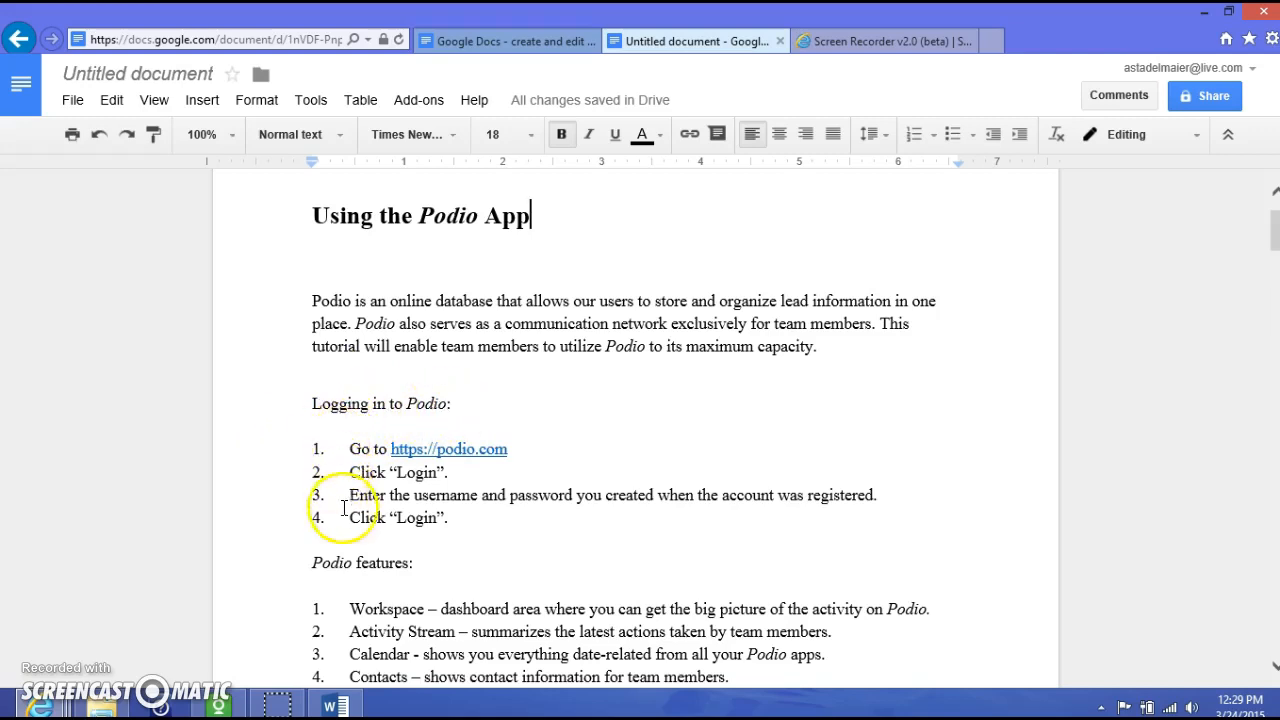
pyautogui.scroll(-3, 530, 478)
pyautogui.scroll(-2, 545, 476)
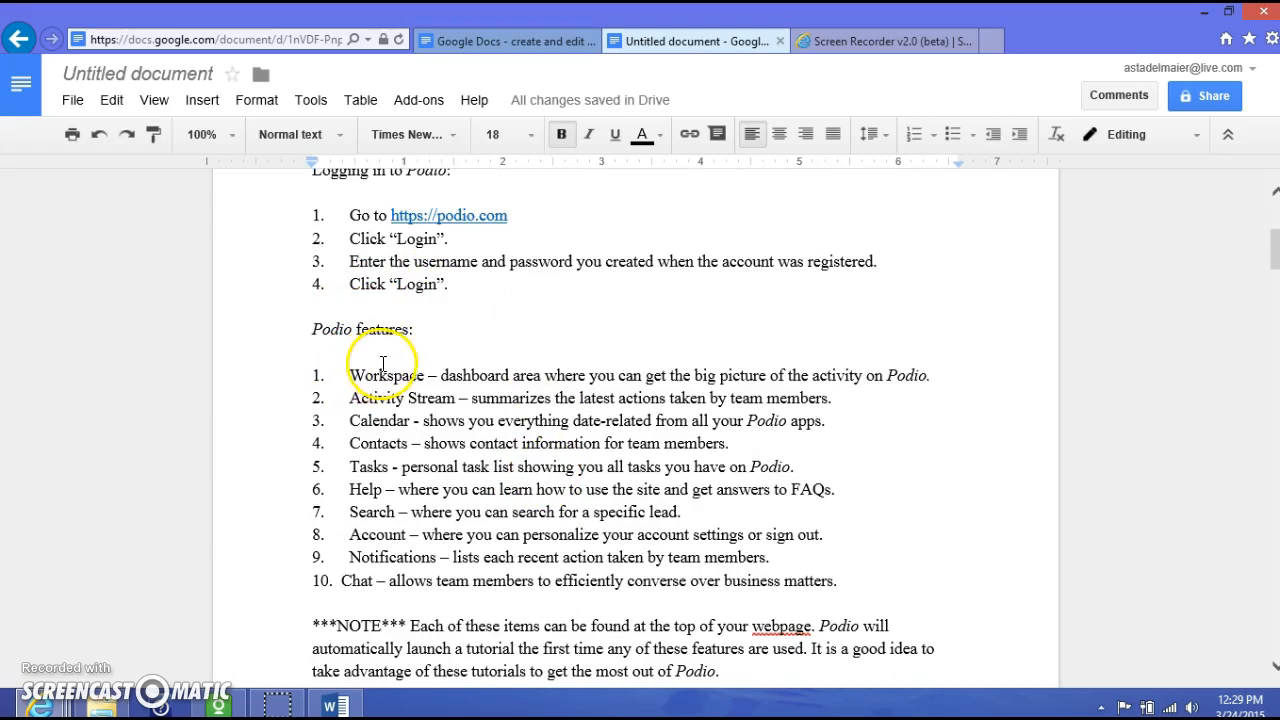
pyautogui.scroll(-3, 383, 364)
pyautogui.scroll(-3, 491, 371)
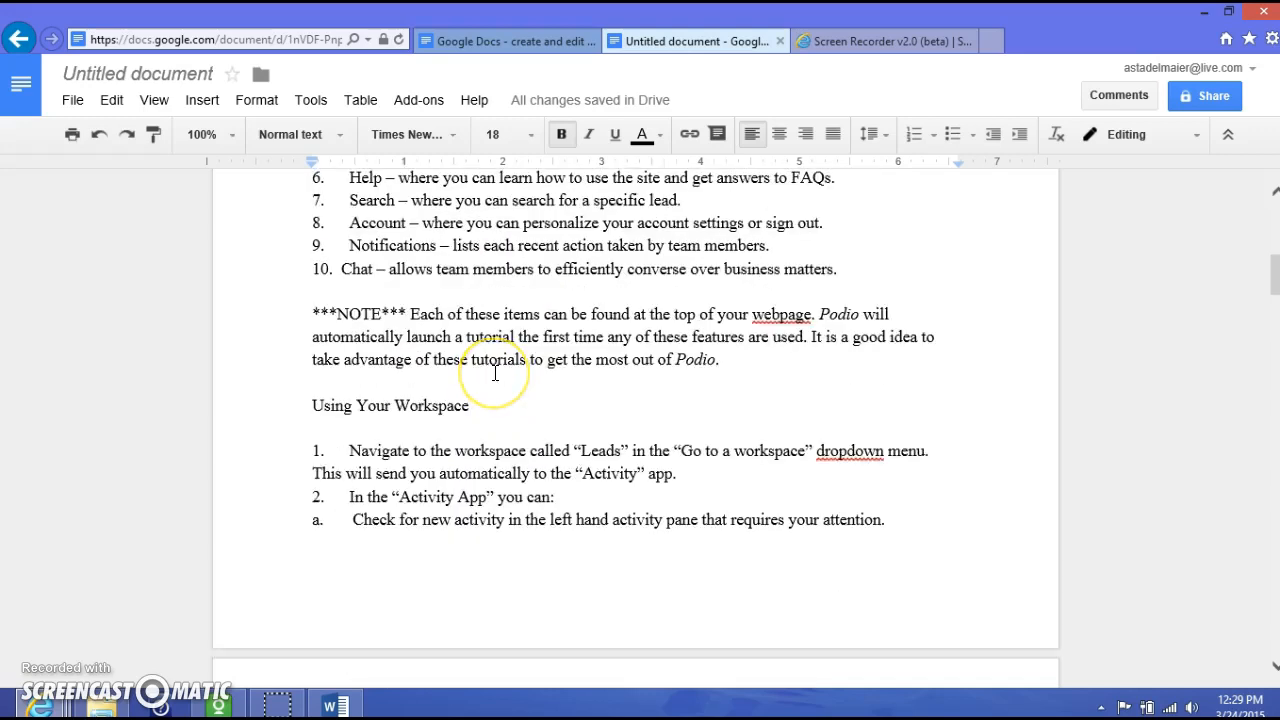
pyautogui.scroll(5, 494, 373)
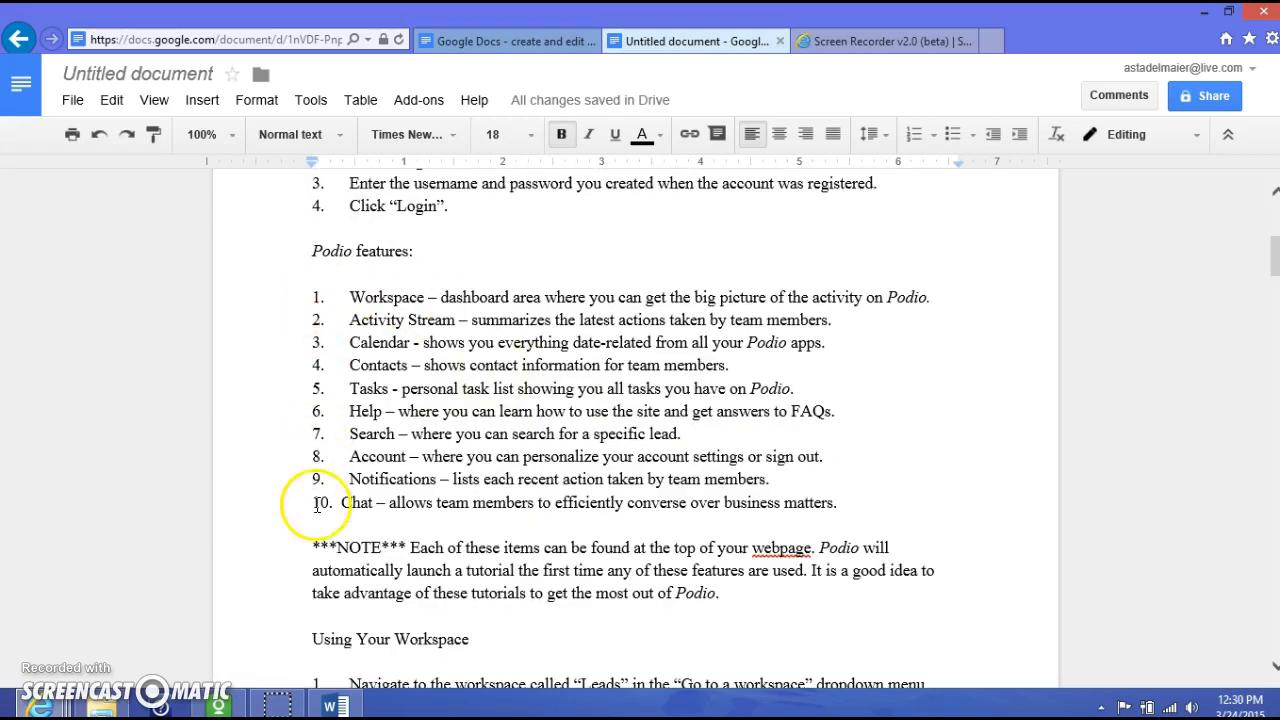
pyautogui.scroll(-9, 330, 505)
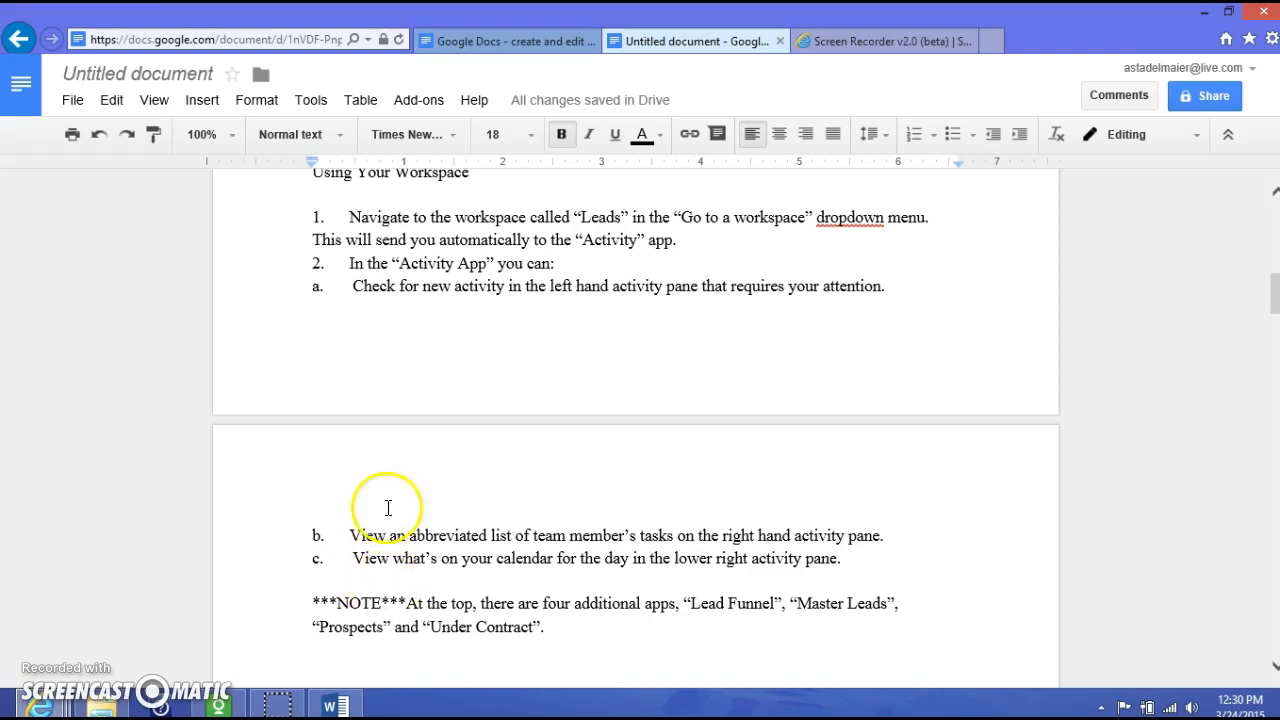
# - Indent the lettered sub-items under step 2 and the Lead Funnel step one level
pyautogui.click(306, 290)
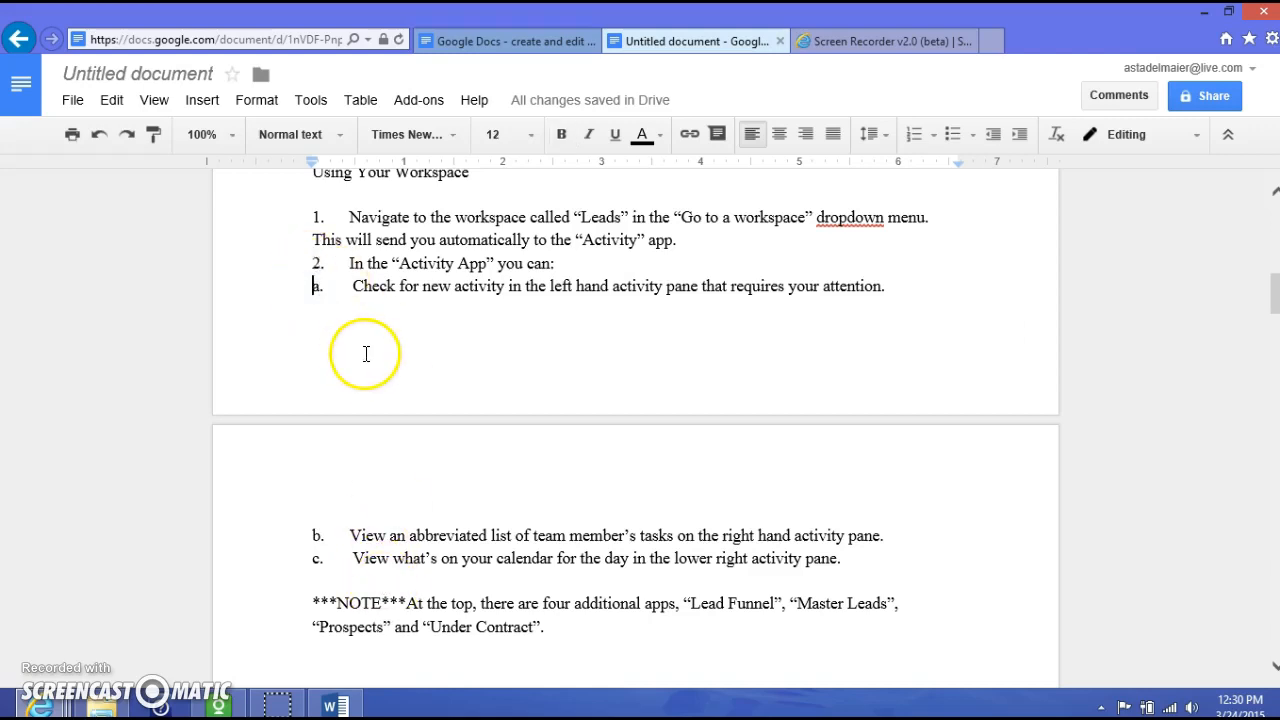
pyautogui.press('Tab')
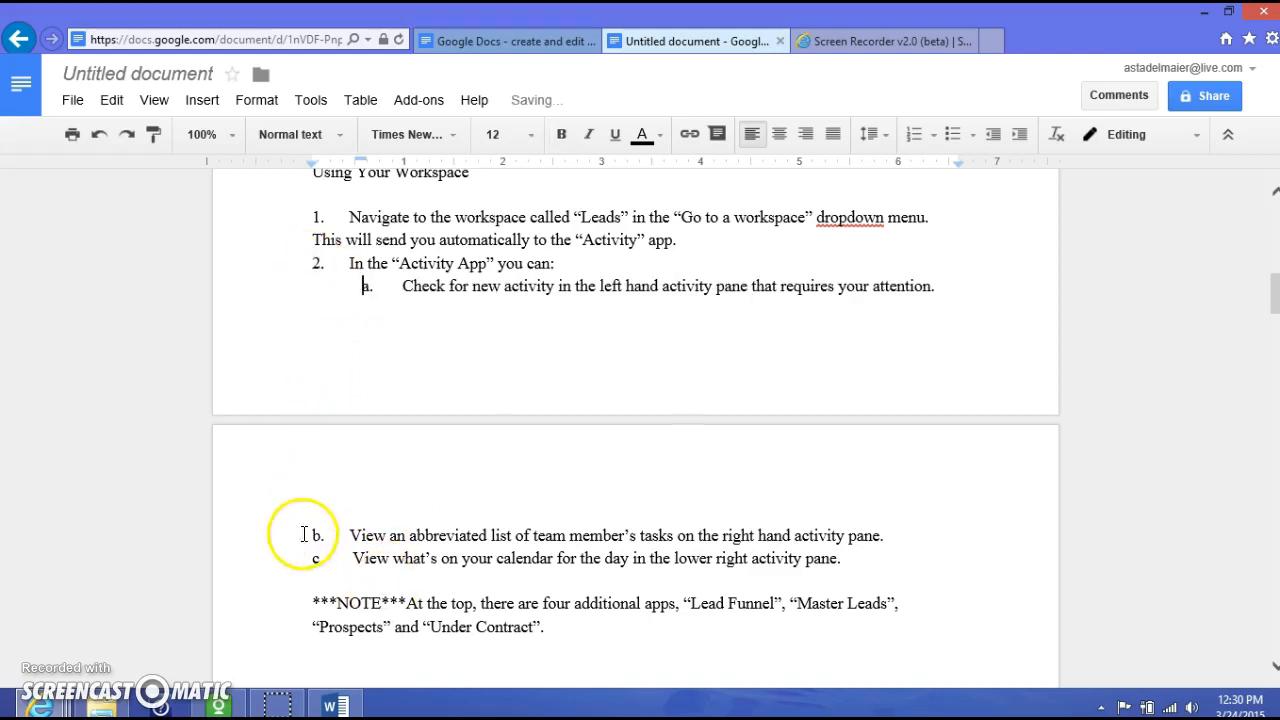
pyautogui.press('Tab')
pyautogui.press('Tab')
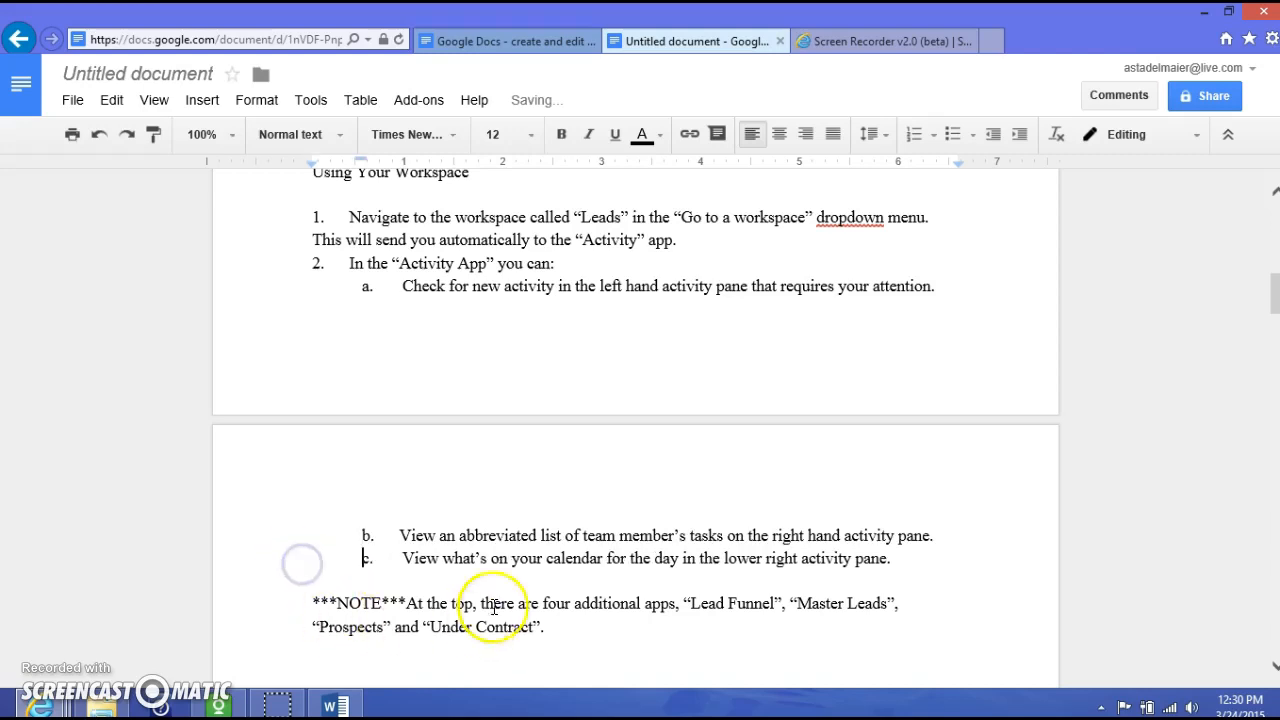
pyautogui.scroll(-3, 566, 500)
pyautogui.scroll(-2, 568, 548)
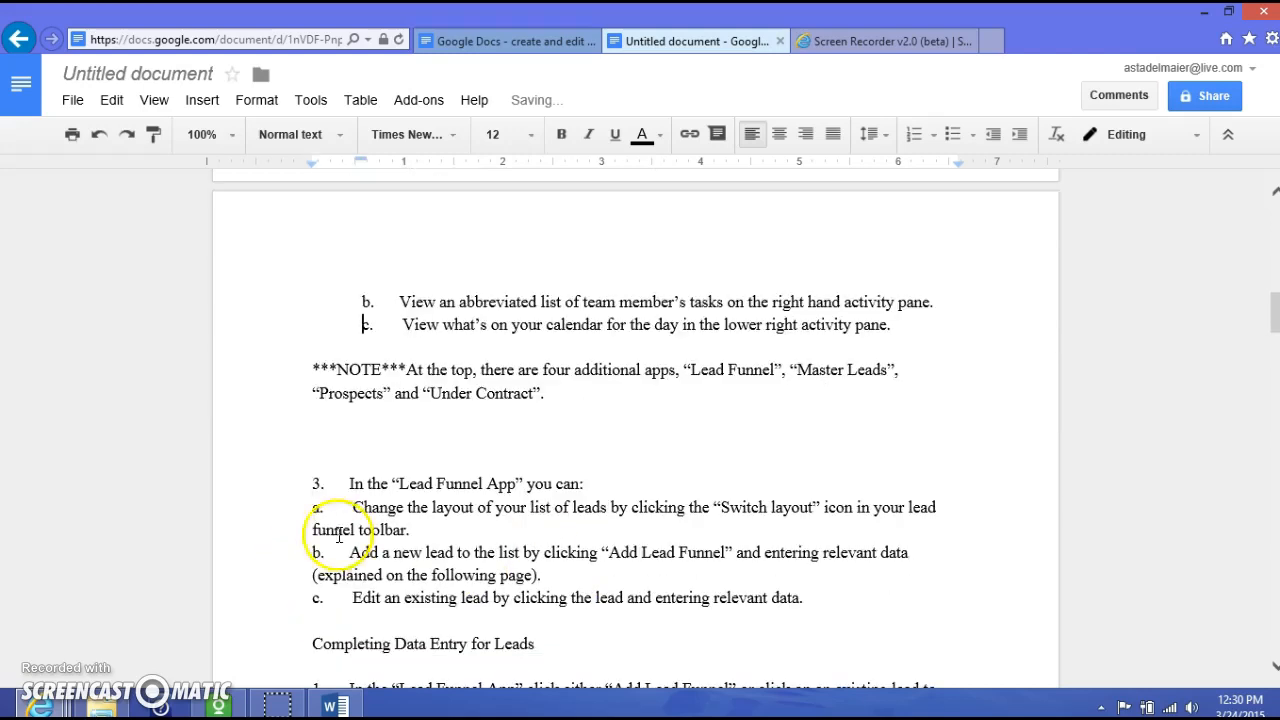
pyautogui.press('Tab')
pyautogui.click(314, 552)
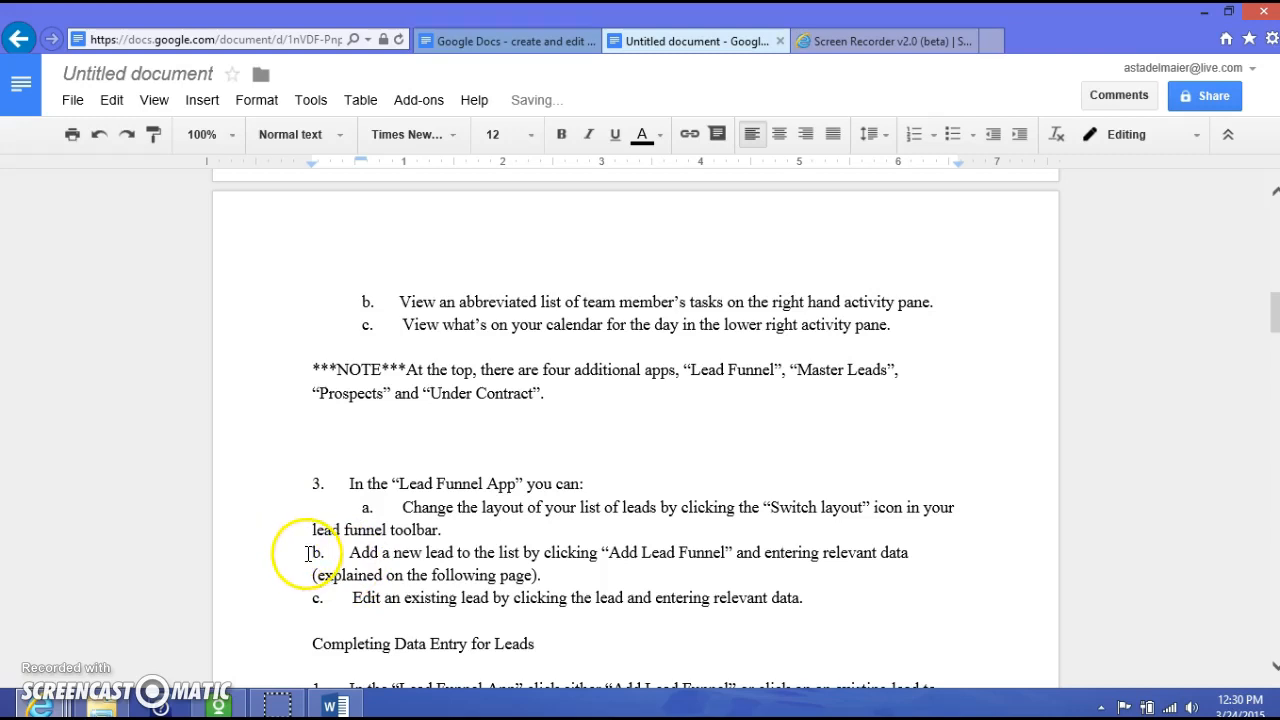
pyautogui.press('Tab')
pyautogui.click(314, 600)
pyautogui.press('Tab')
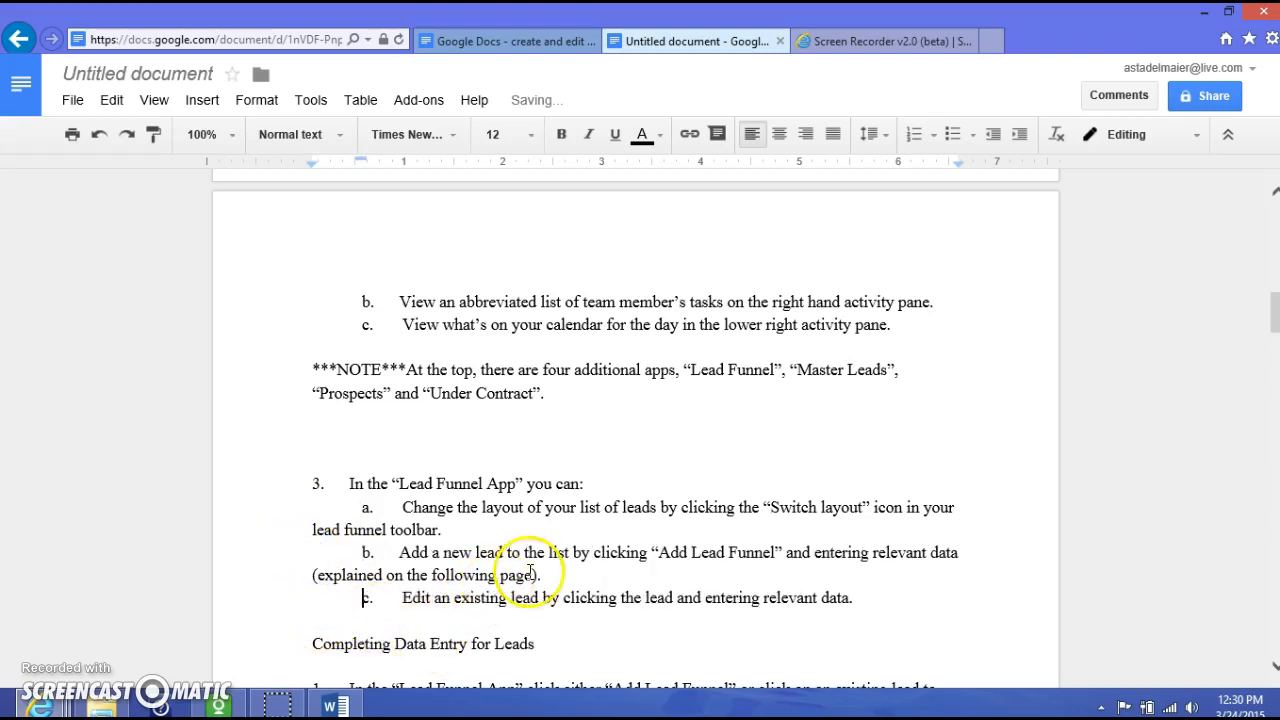
# - Align items a–d (Map, Property address, Seller name, Source) one level in
pyautogui.scroll(-3, 730, 493)
pyautogui.scroll(-3, 732, 494)
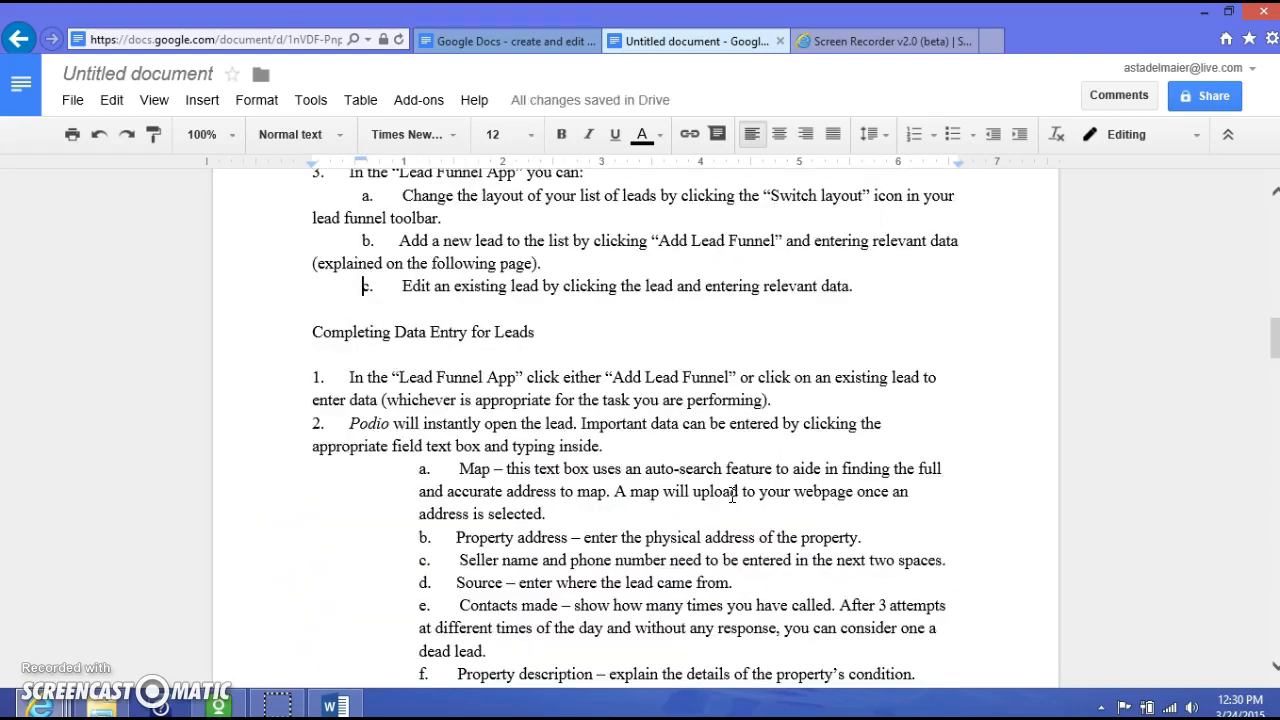
pyautogui.scroll(-1, 732, 495)
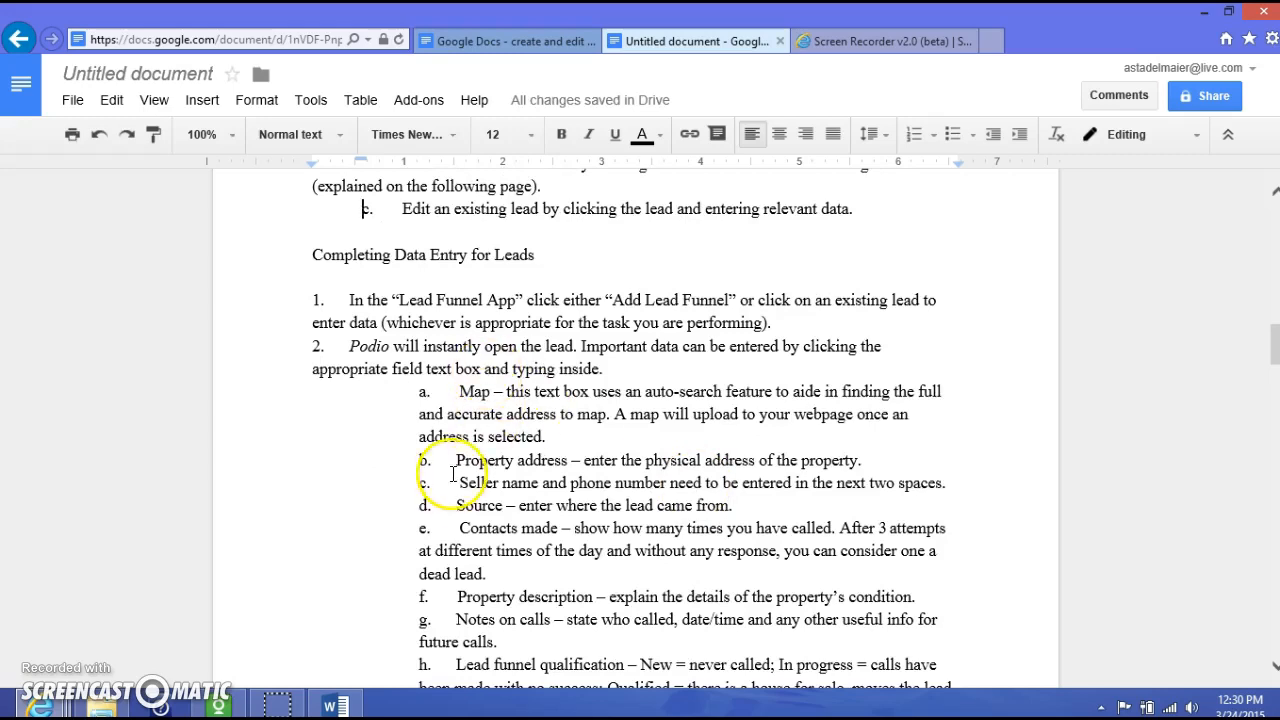
pyautogui.click(418, 394)
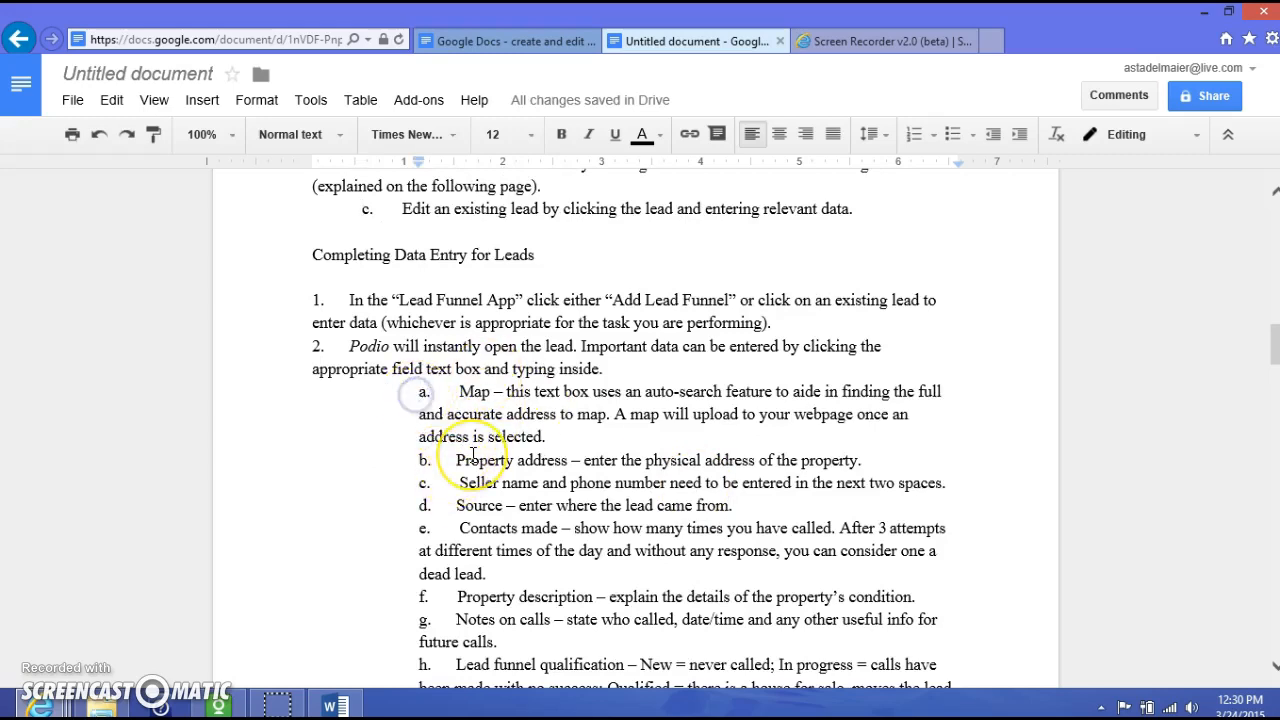
pyautogui.press('BackSpace')
pyautogui.press('Tab')
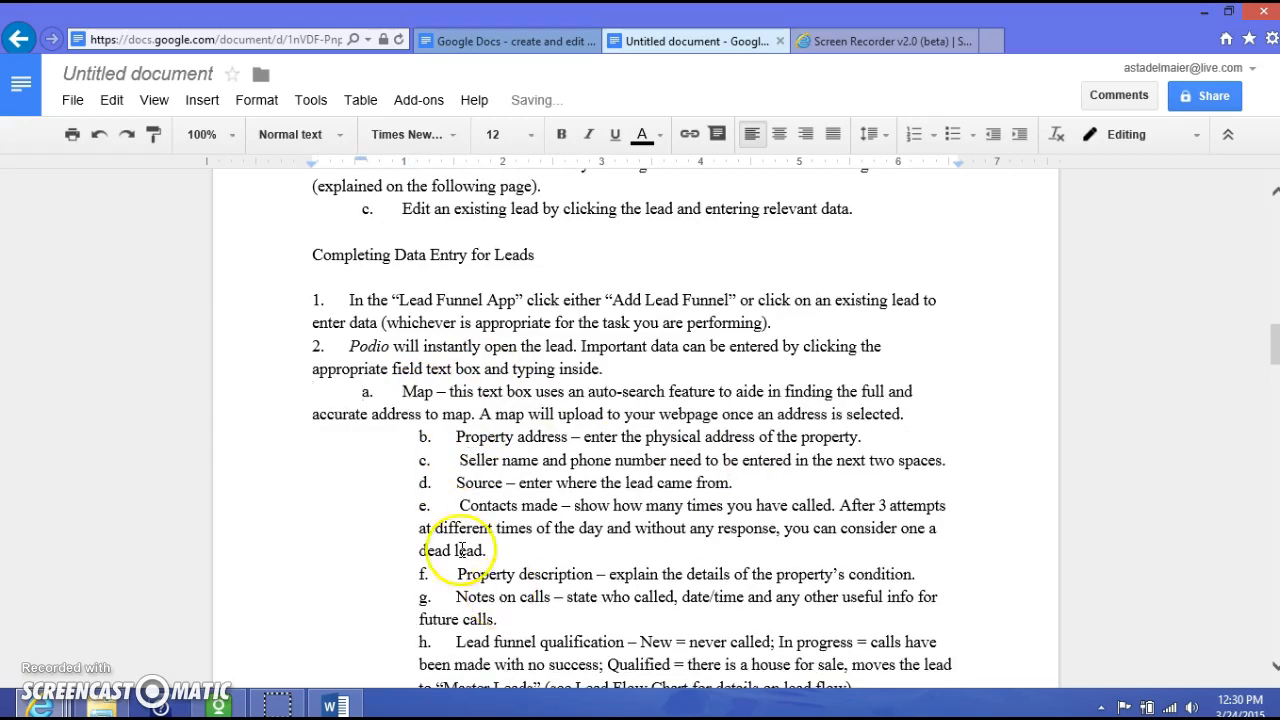
pyautogui.press('Tab')
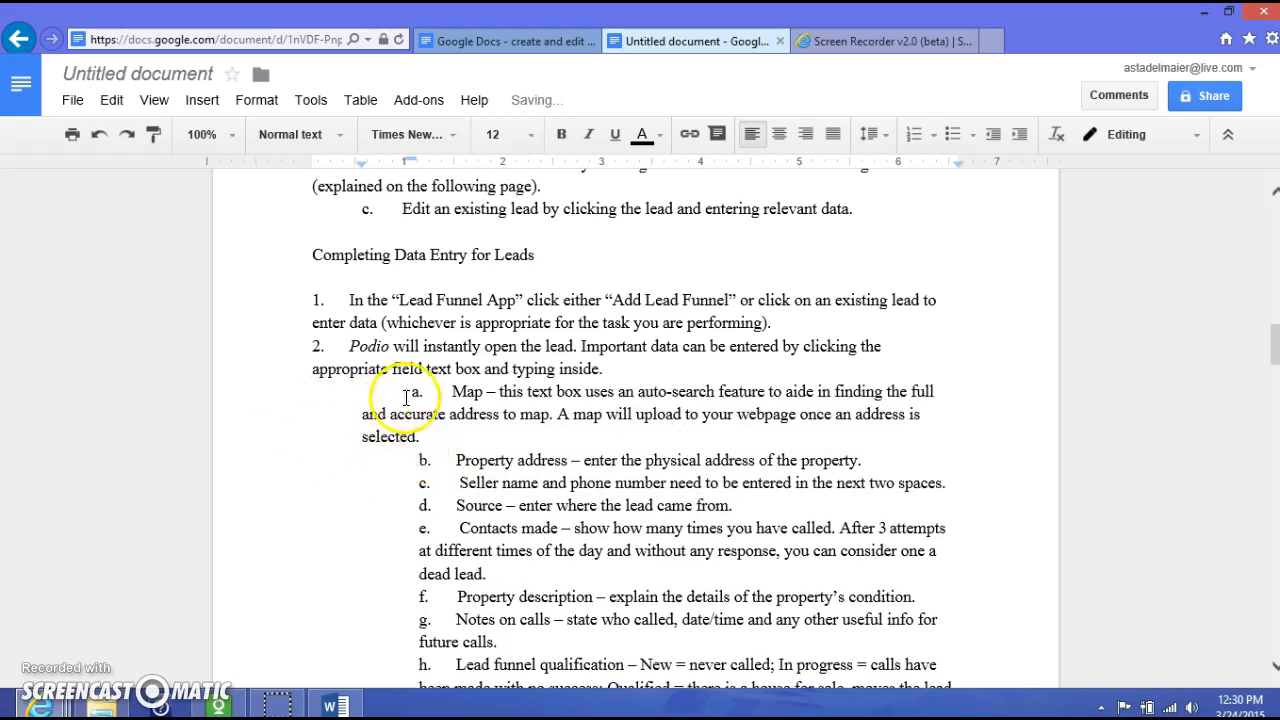
pyautogui.press('BackSpace')
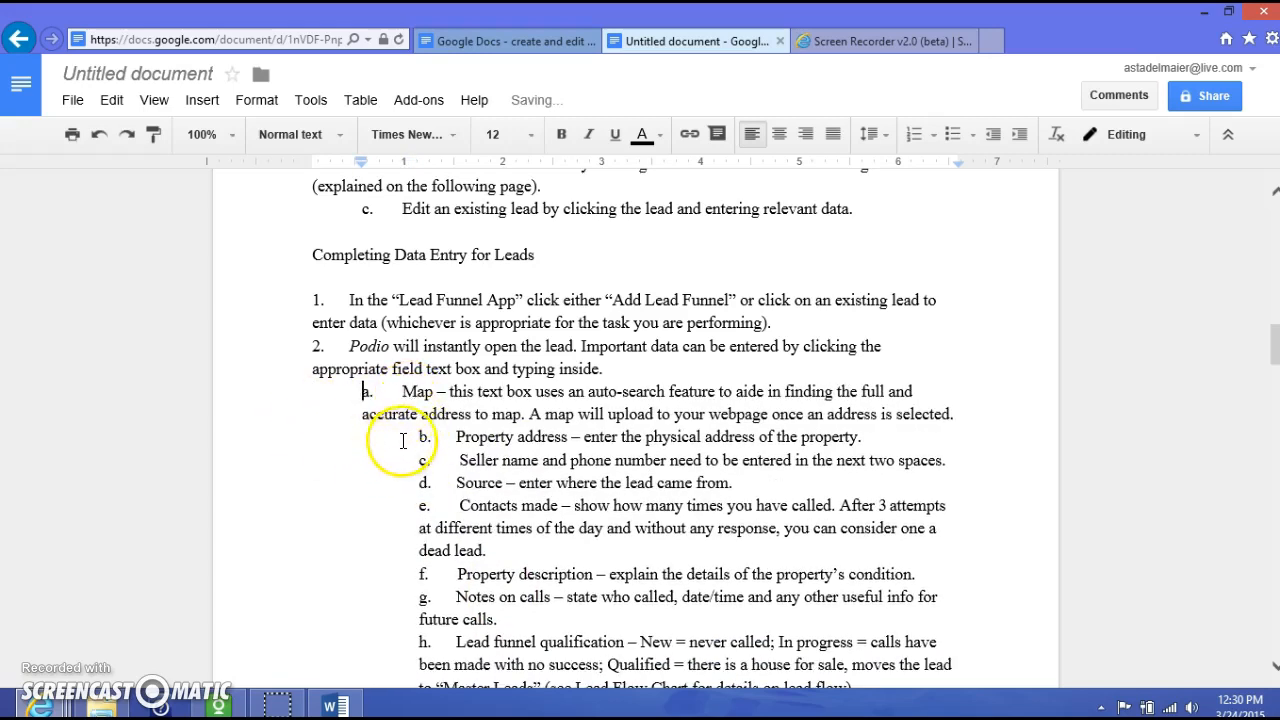
pyautogui.press('BackSpace')
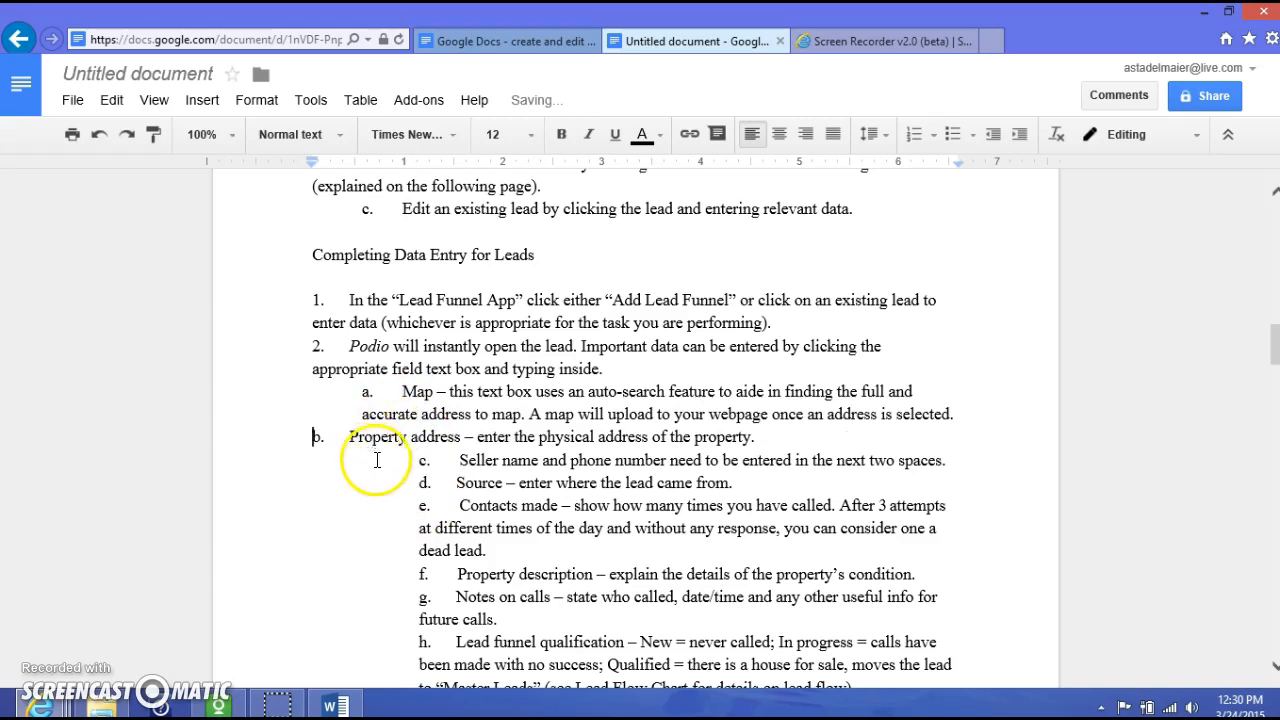
pyautogui.click(414, 466)
pyautogui.press('BackSpace')
pyautogui.press('BackSpace')
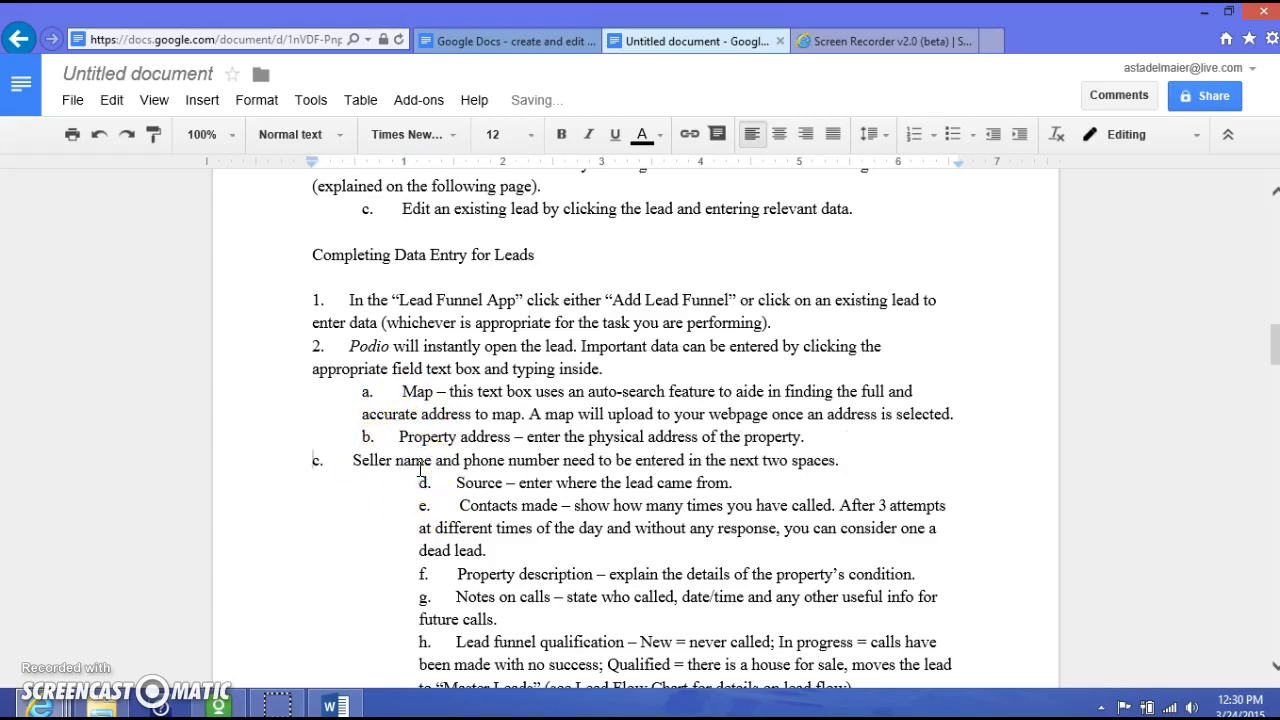
pyautogui.press('Tab')
pyautogui.press('BackSpace')
pyautogui.press('BackSpace')
pyautogui.press('Tab')
# - Align the Contacts made and Property description items e and f with a–d
pyautogui.click(420, 506)
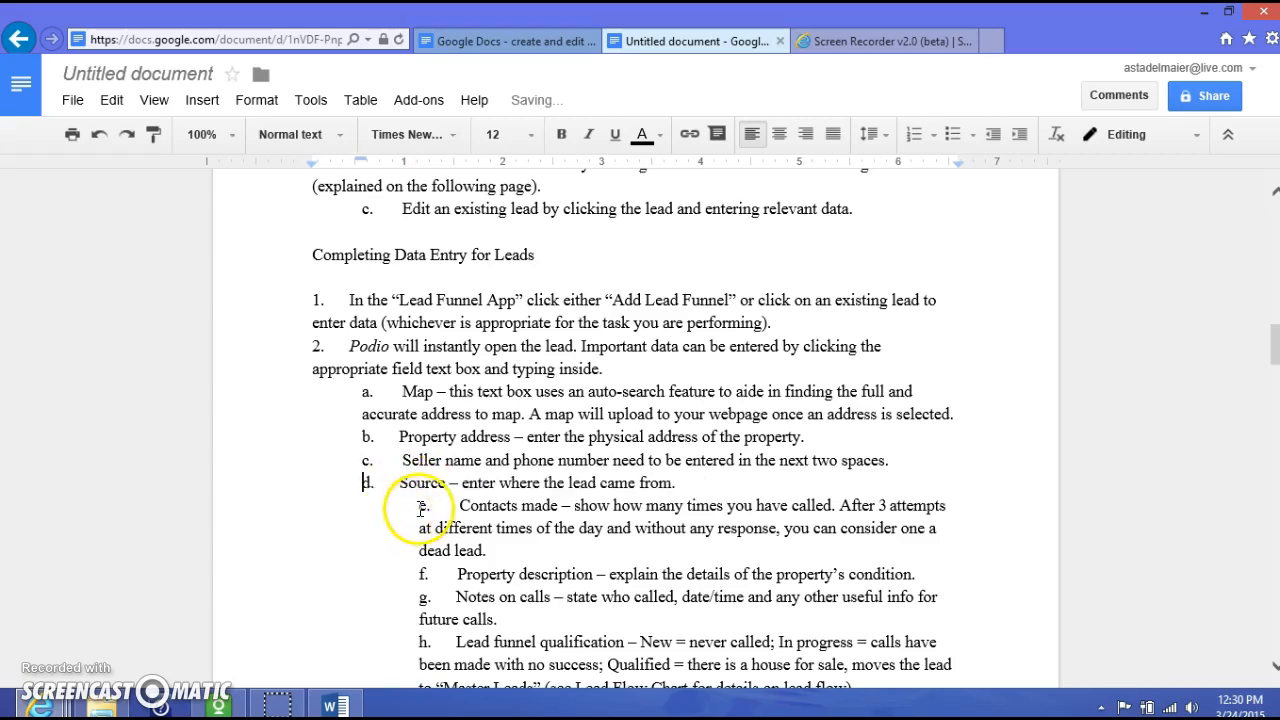
pyautogui.press('BackSpace')
pyautogui.press('BackSpace')
pyautogui.press('Tab')
pyautogui.click(304, 530)
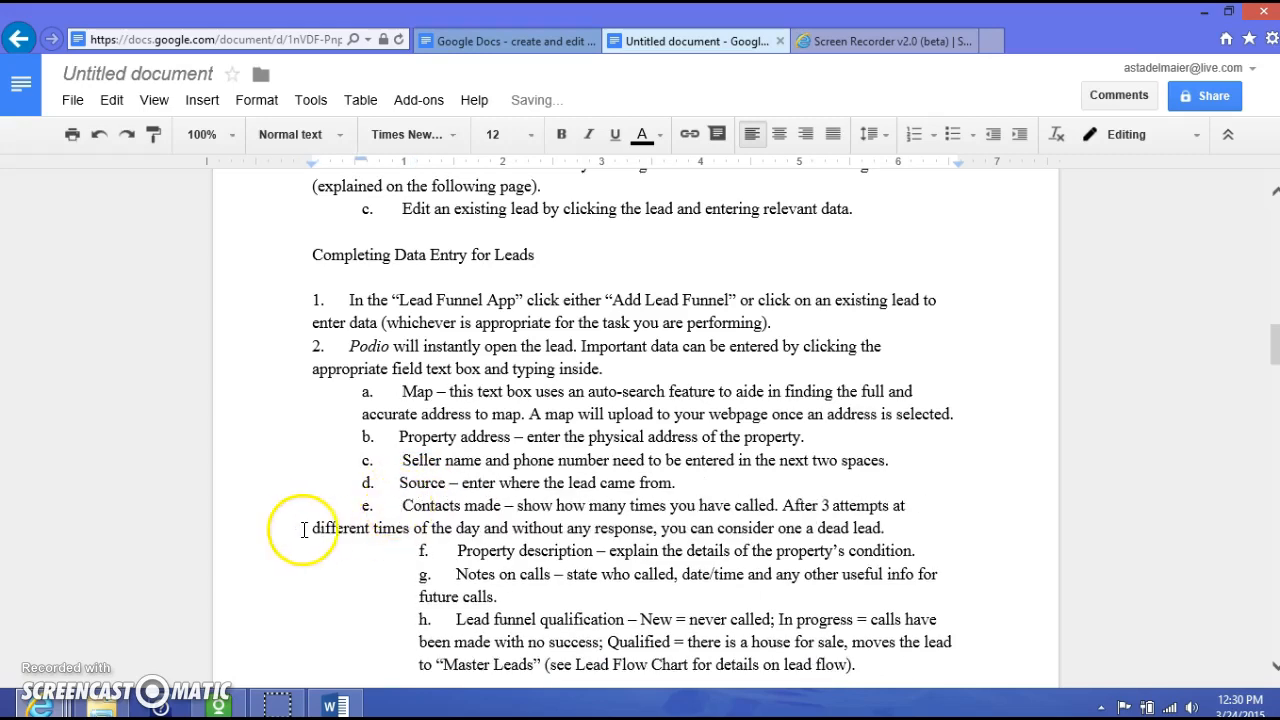
pyautogui.press('Tab')
pyautogui.press('BackSpace')
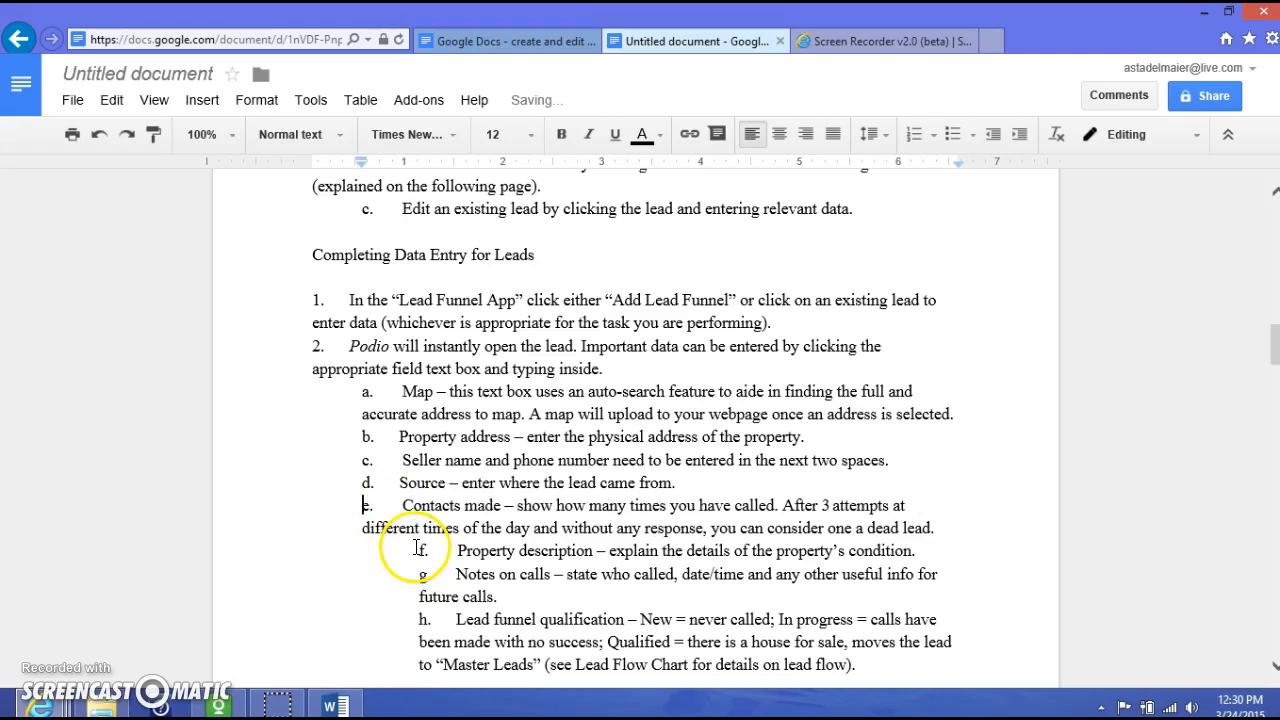
pyautogui.press('BackSpace')
pyautogui.press('Tab')
# - Align the Notes on calls and Lead funnel qualification items g and h with a–f
pyautogui.click(421, 574)
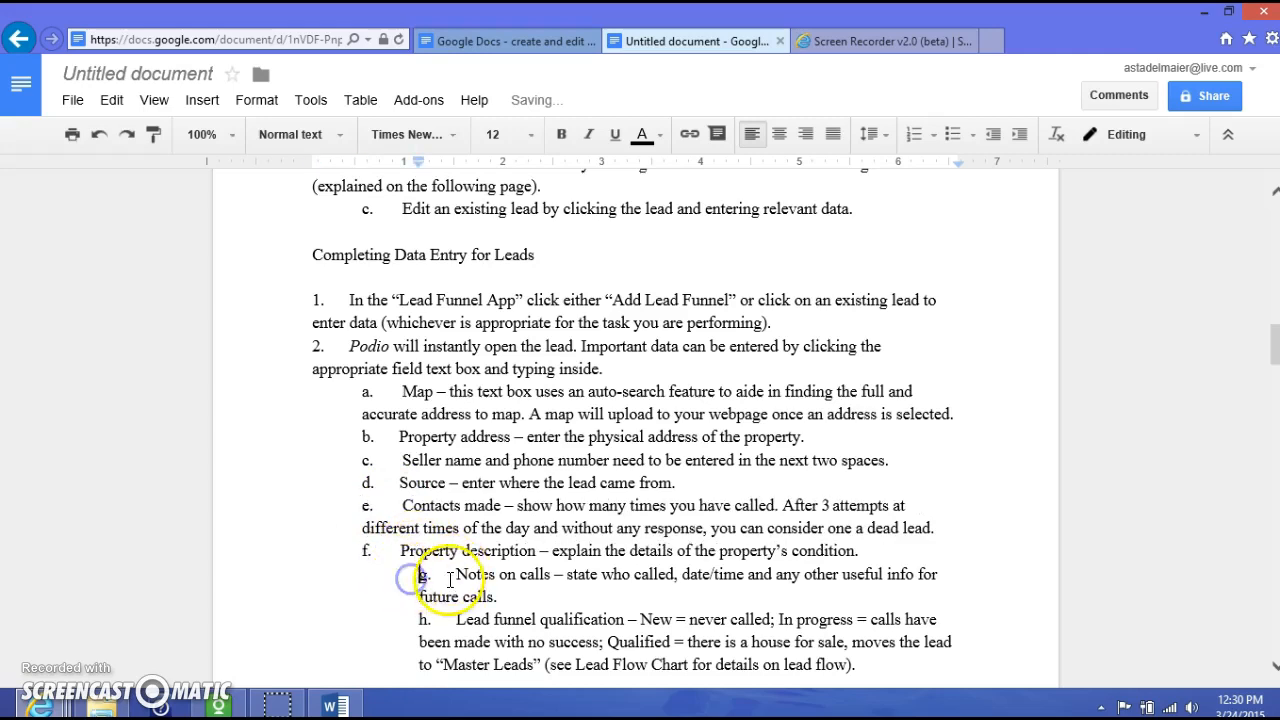
pyautogui.press('BackSpace')
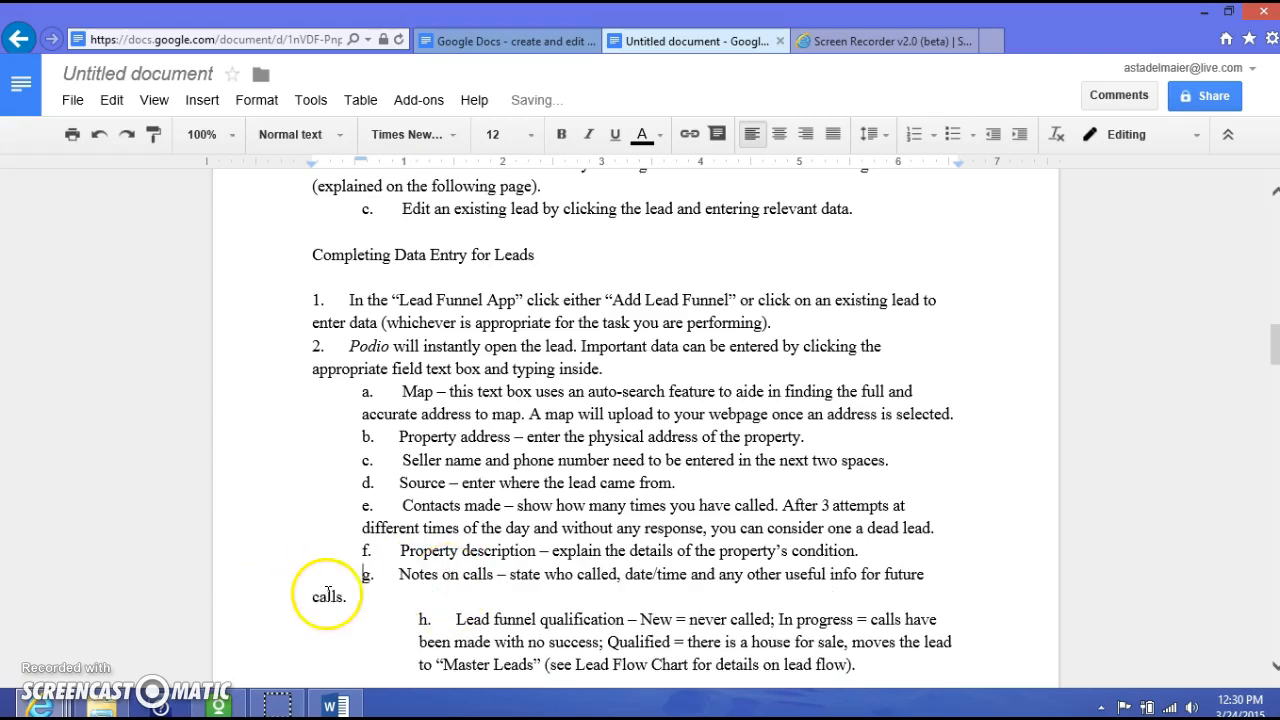
pyautogui.press('Tab')
pyautogui.press('BackSpace')
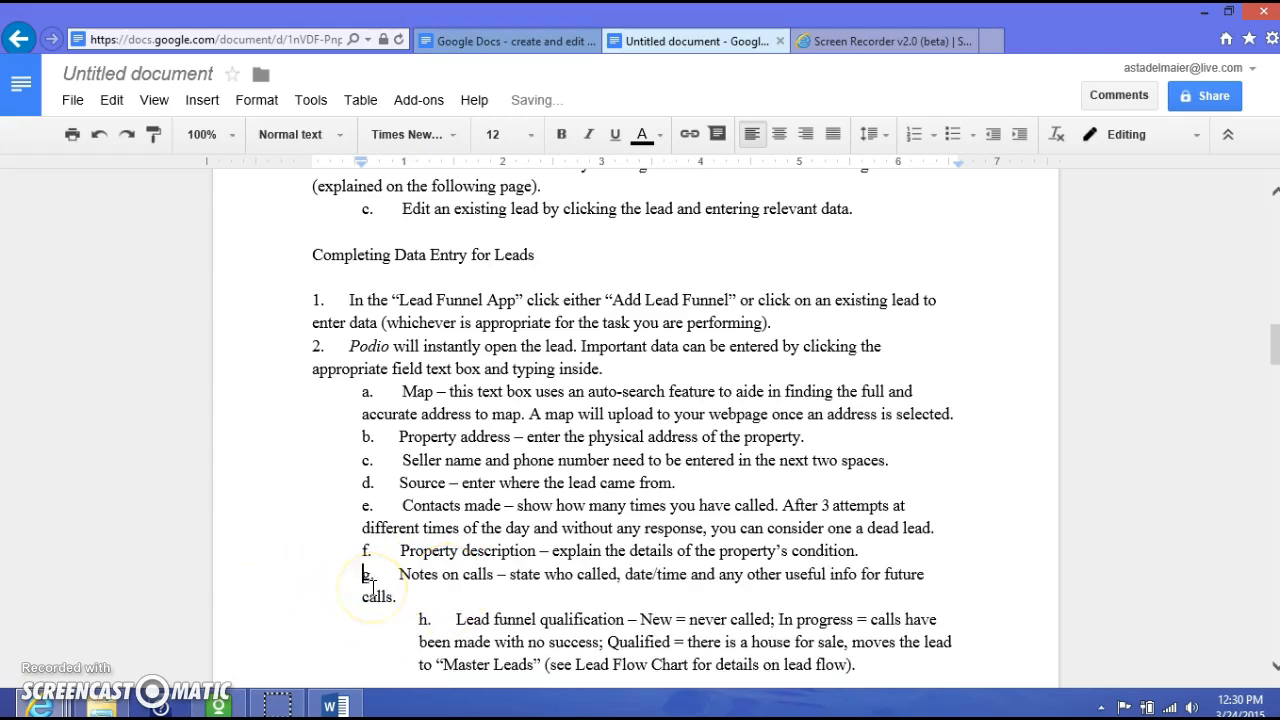
pyautogui.click(418, 619)
pyautogui.press('BackSpace')
pyautogui.press('Tab')
pyautogui.click(313, 643)
pyautogui.press('Tab')
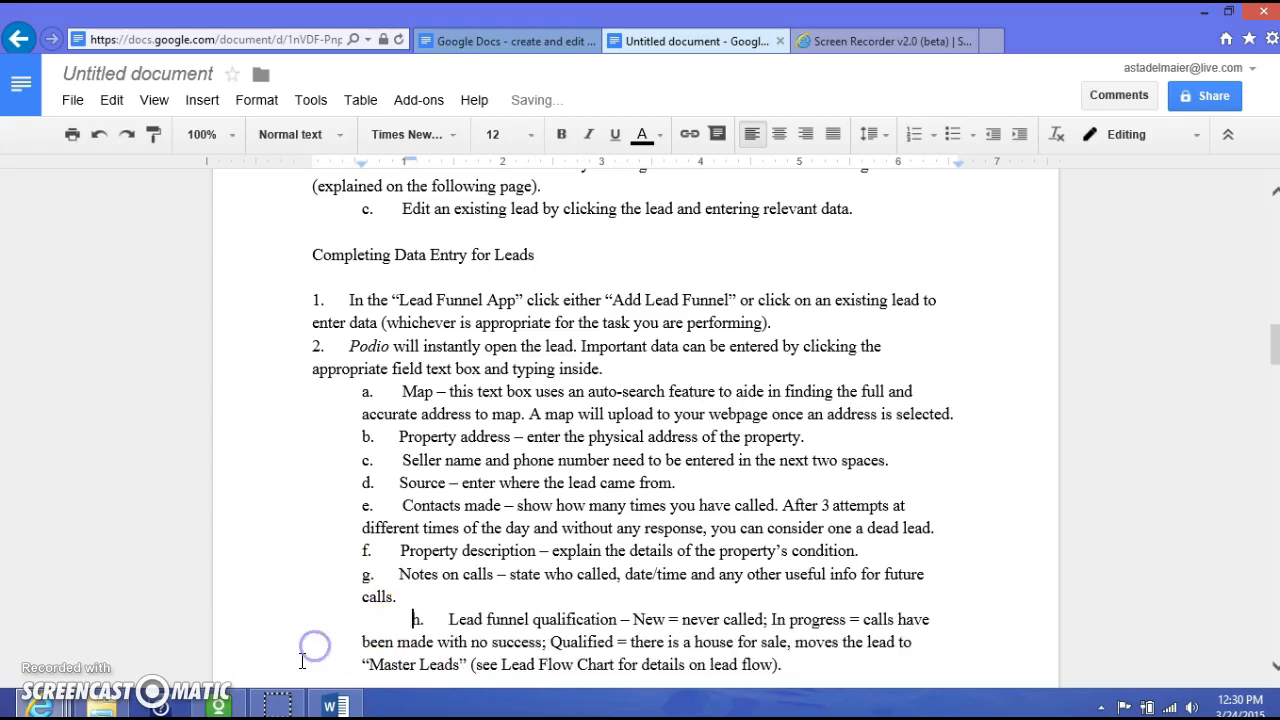
pyautogui.press('BackSpace')
pyautogui.scroll(-4, 420, 630)
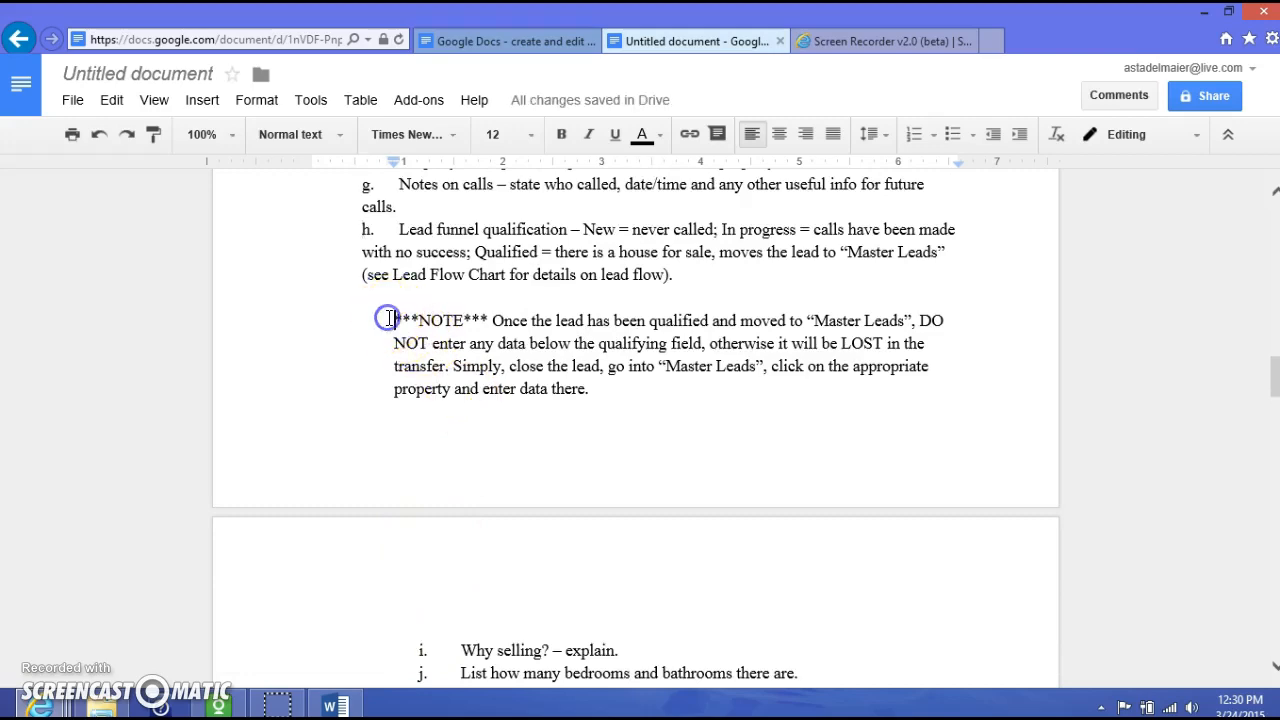
pyautogui.click(390, 318)
pyautogui.press('BackSpace')
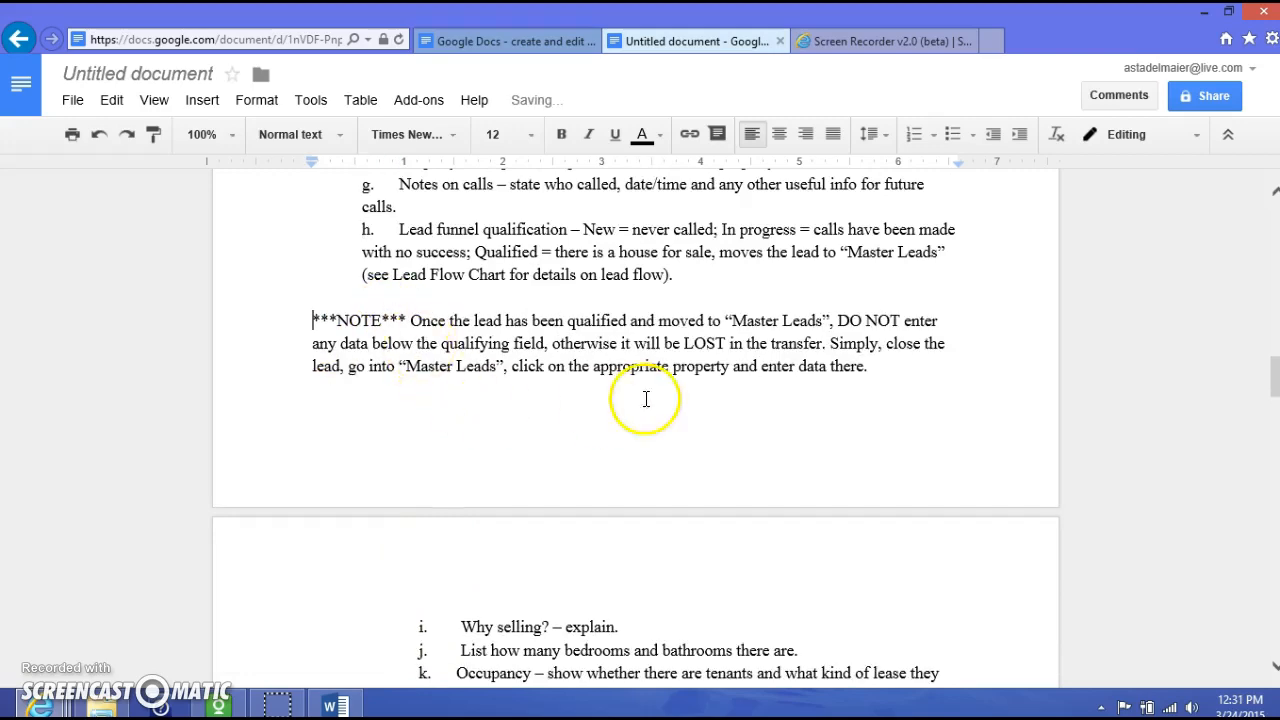
pyautogui.scroll(4, 736, 434)
pyautogui.scroll(5, 736, 434)
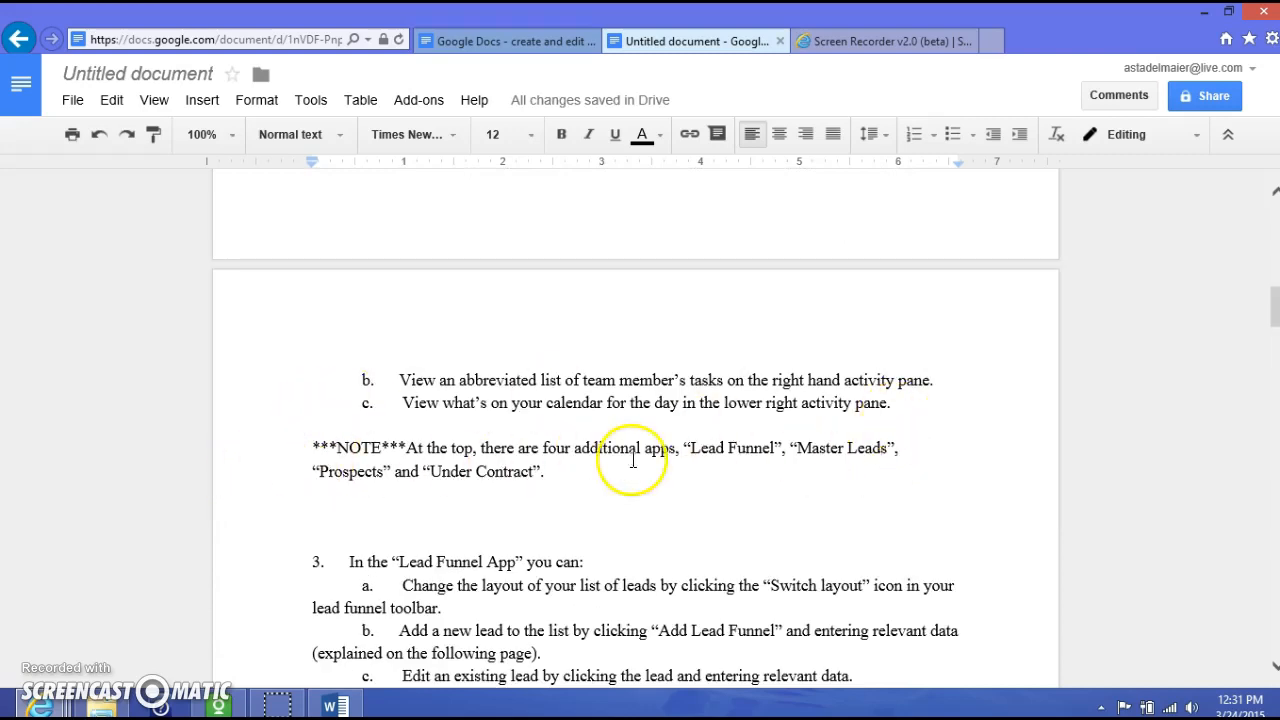
pyautogui.scroll(-1, 697, 512)
pyautogui.scroll(-1, 697, 512)
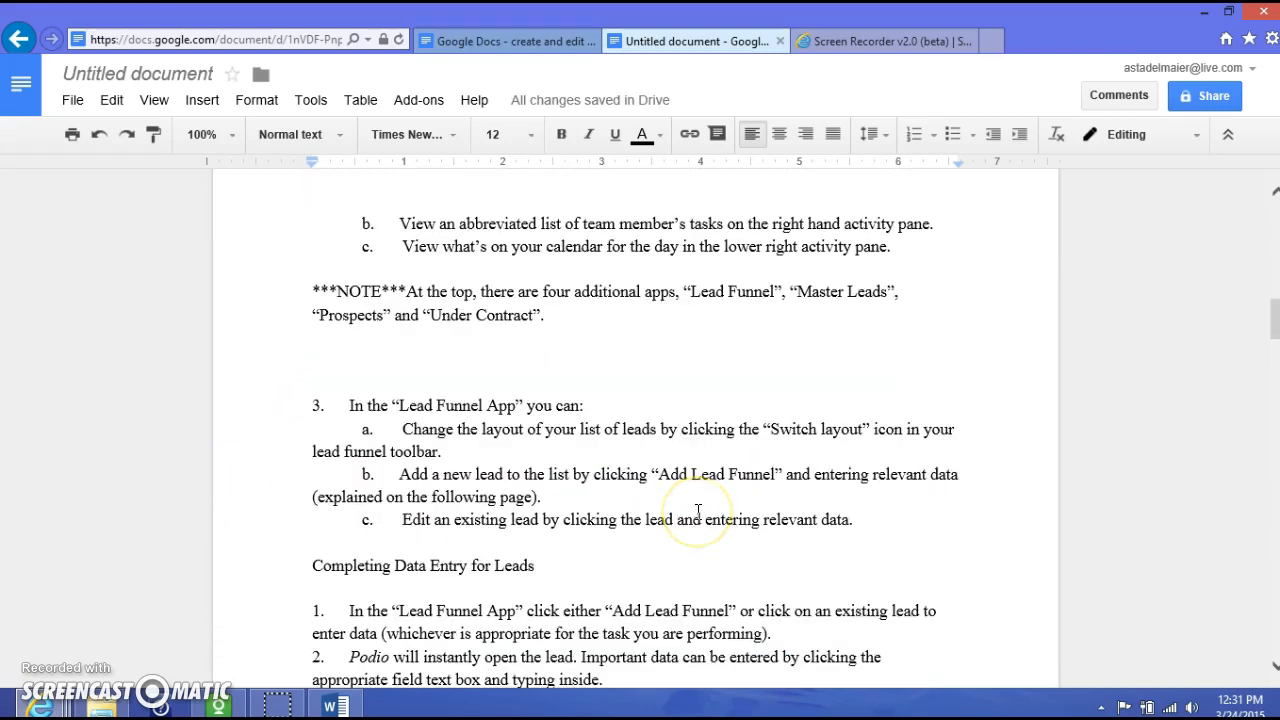
pyautogui.scroll(-10, 697, 510)
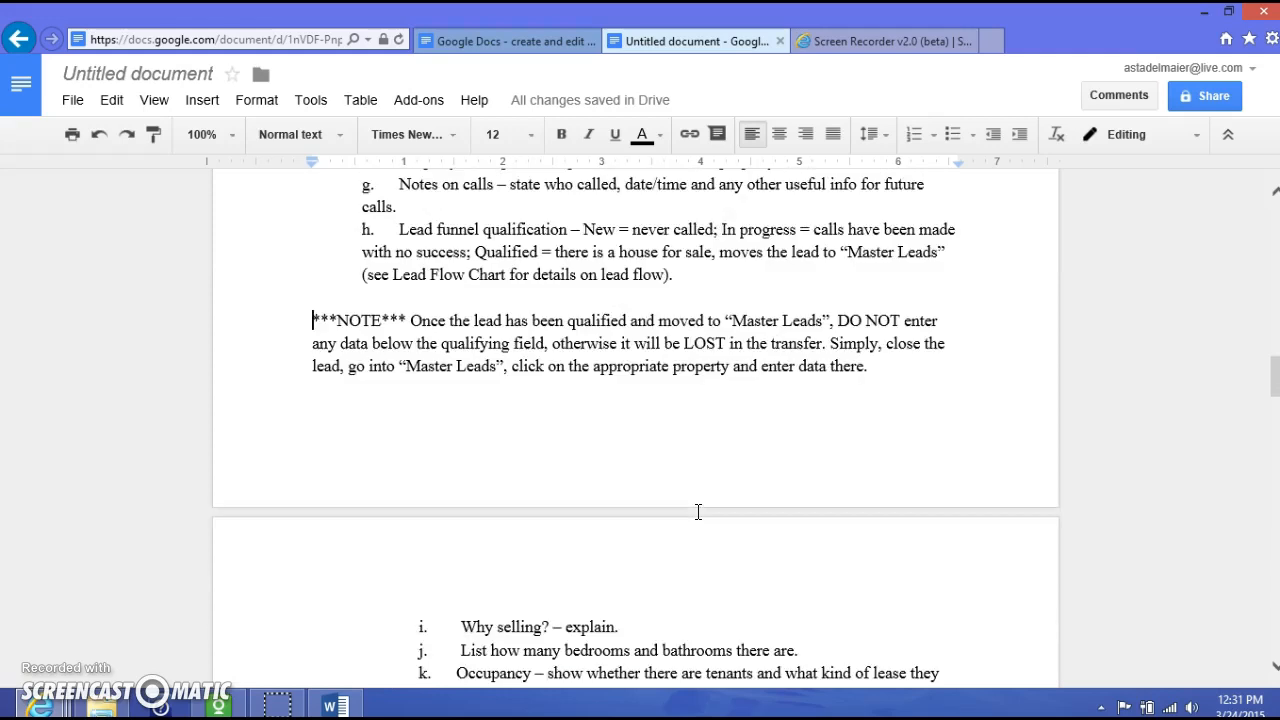
pyautogui.scroll(-1, 697, 512)
pyautogui.scroll(4, 697, 512)
pyautogui.scroll(-1, 698, 512)
pyautogui.scroll(1, 698, 512)
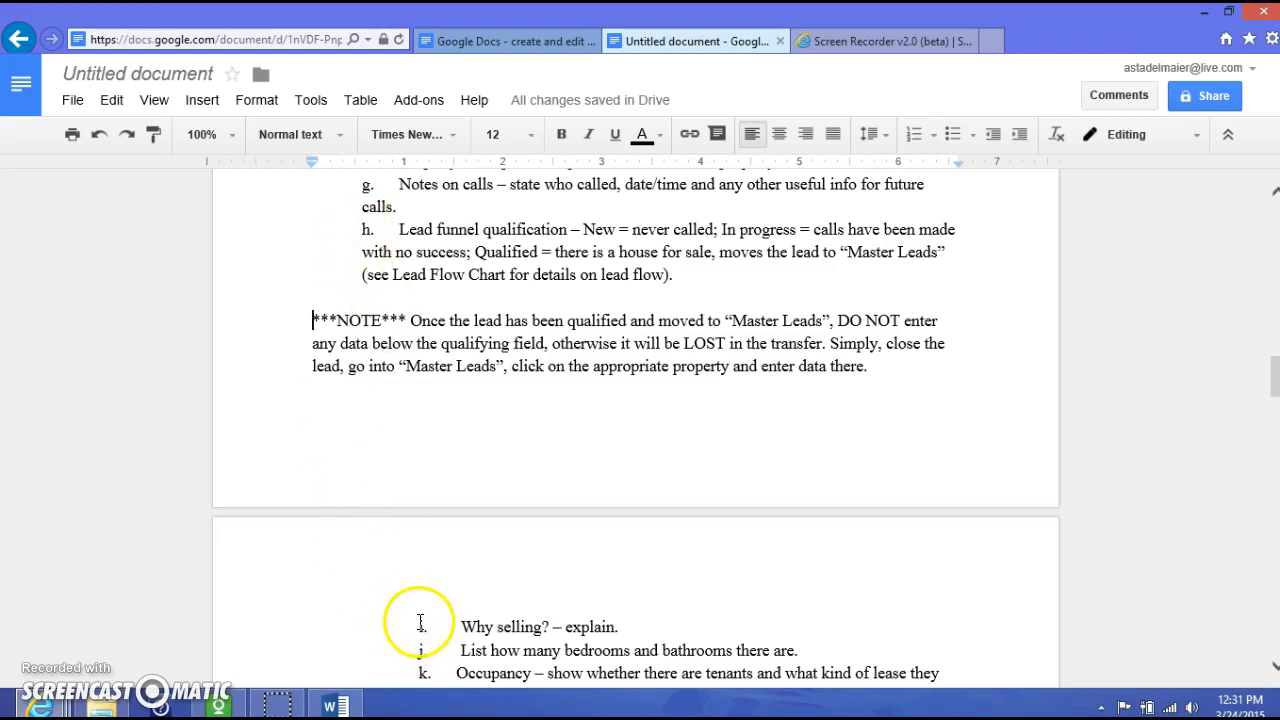
# - Align lettered items i through l at the indent of items g and h
pyautogui.hotkey('shift', 'Tab')
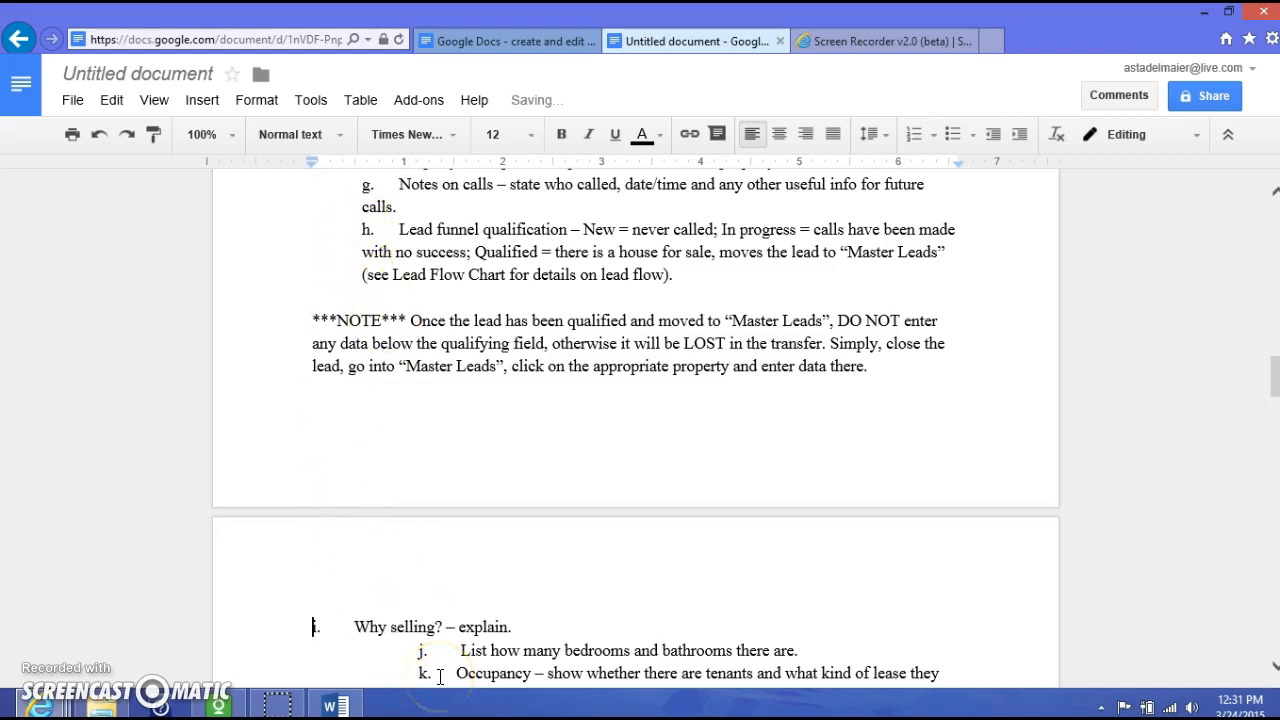
pyautogui.press('Tab')
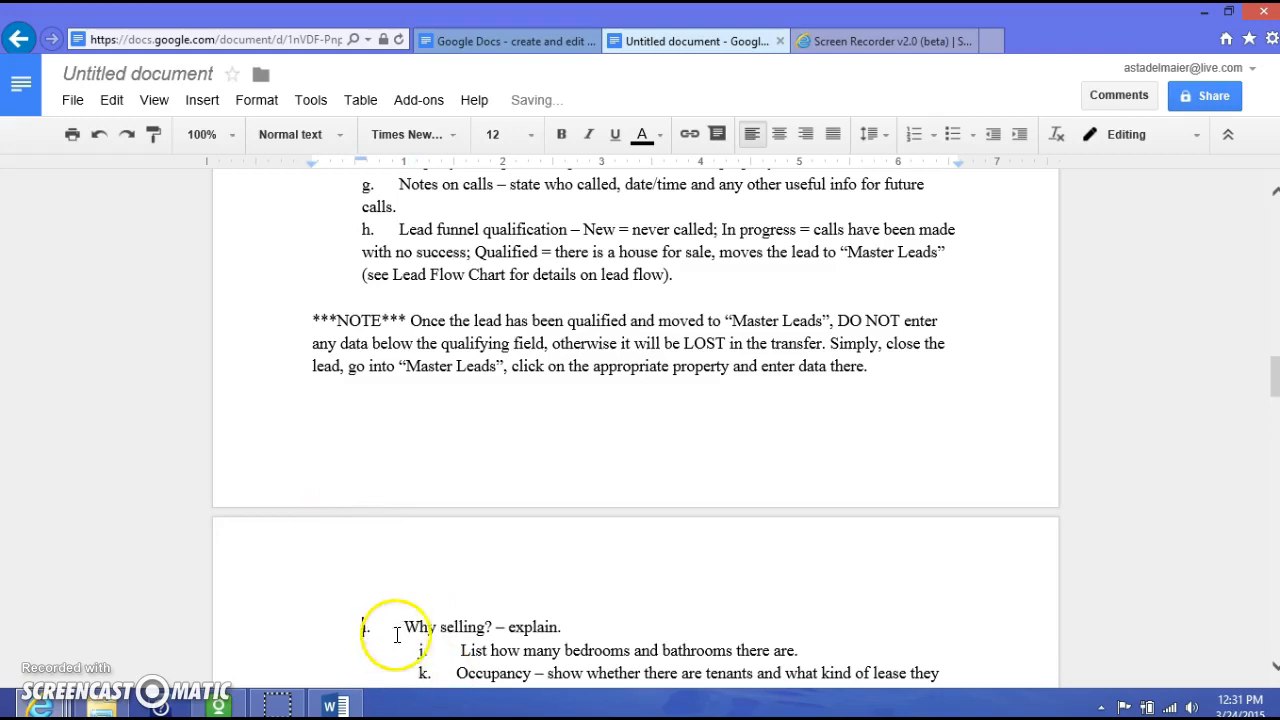
pyautogui.scroll(-3, 397, 634)
pyautogui.click(412, 492)
pyautogui.hotkey('shift', 'Tab')
pyautogui.press('Tab')
pyautogui.click(401, 518)
pyautogui.hotkey('shift', 'Tab')
pyautogui.press('Tab')
pyautogui.click(417, 540)
pyautogui.hotkey('shift', 'Tab')
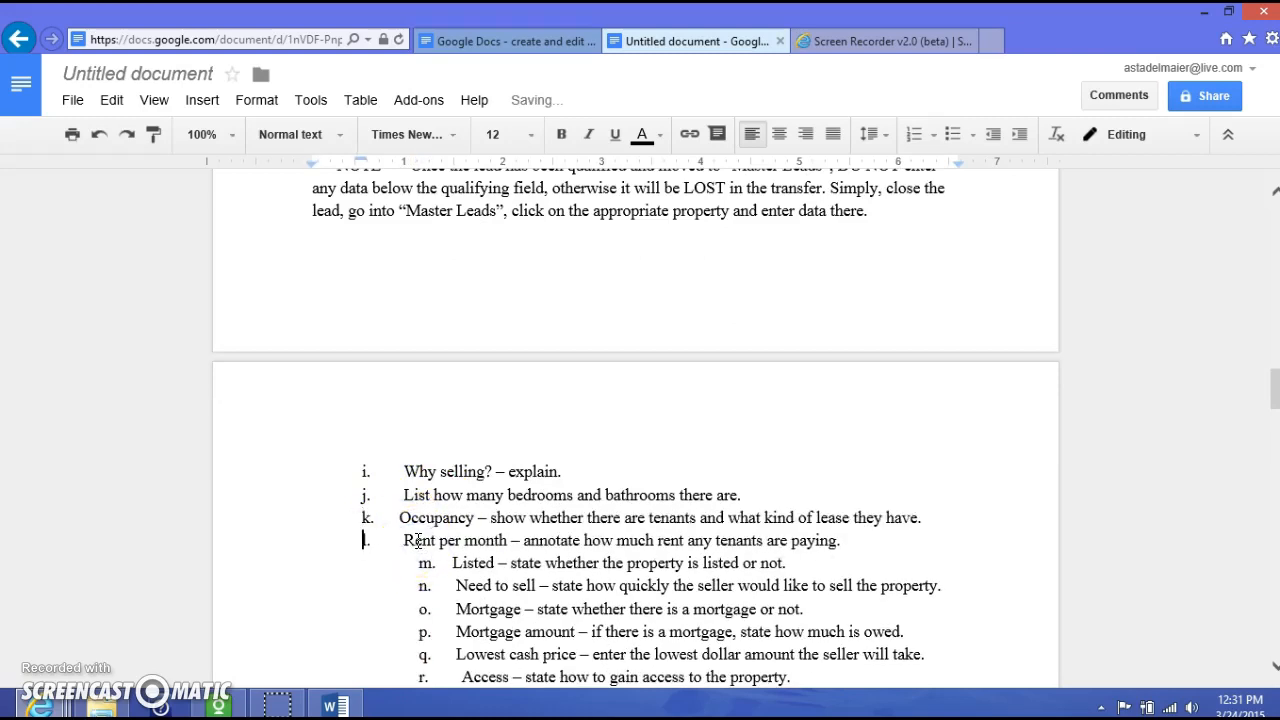
# - Align items m through q at the same indent as item l
pyautogui.click(413, 572)
pyautogui.hotkey('shift', 'Tab')
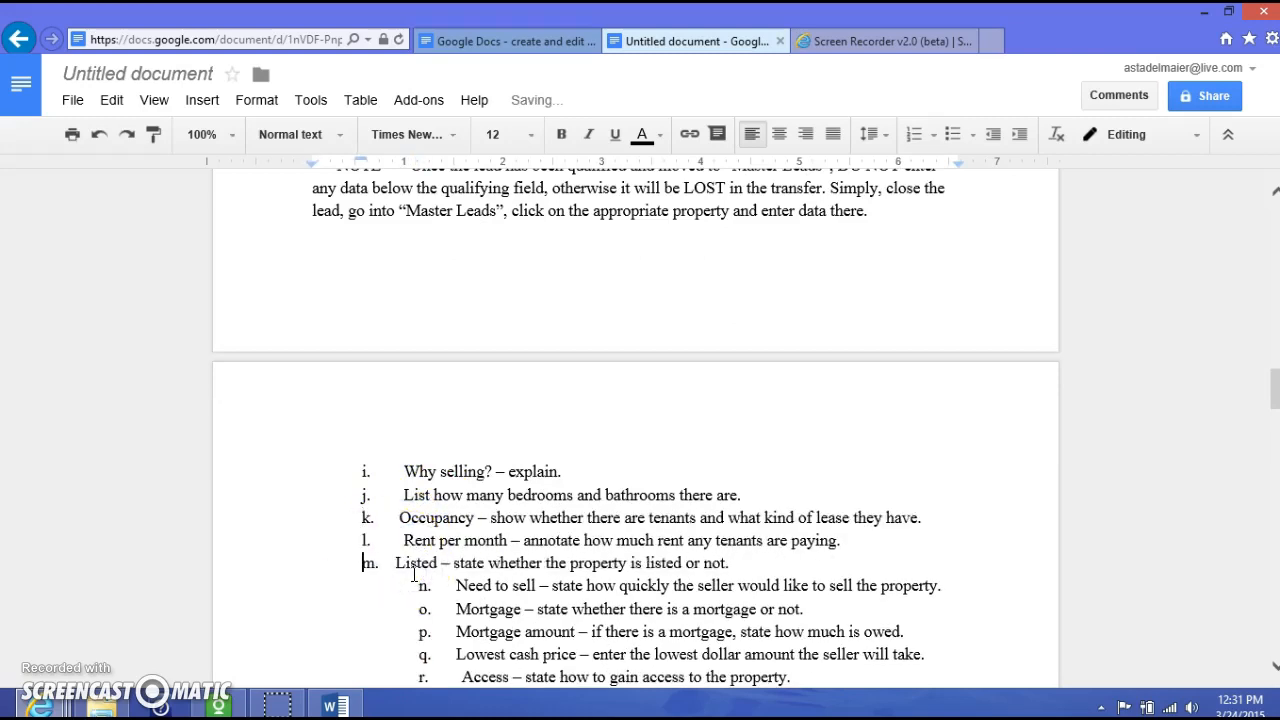
pyautogui.click(415, 586)
pyautogui.moveTo(415, 586); pyautogui.dragTo(918, 650)
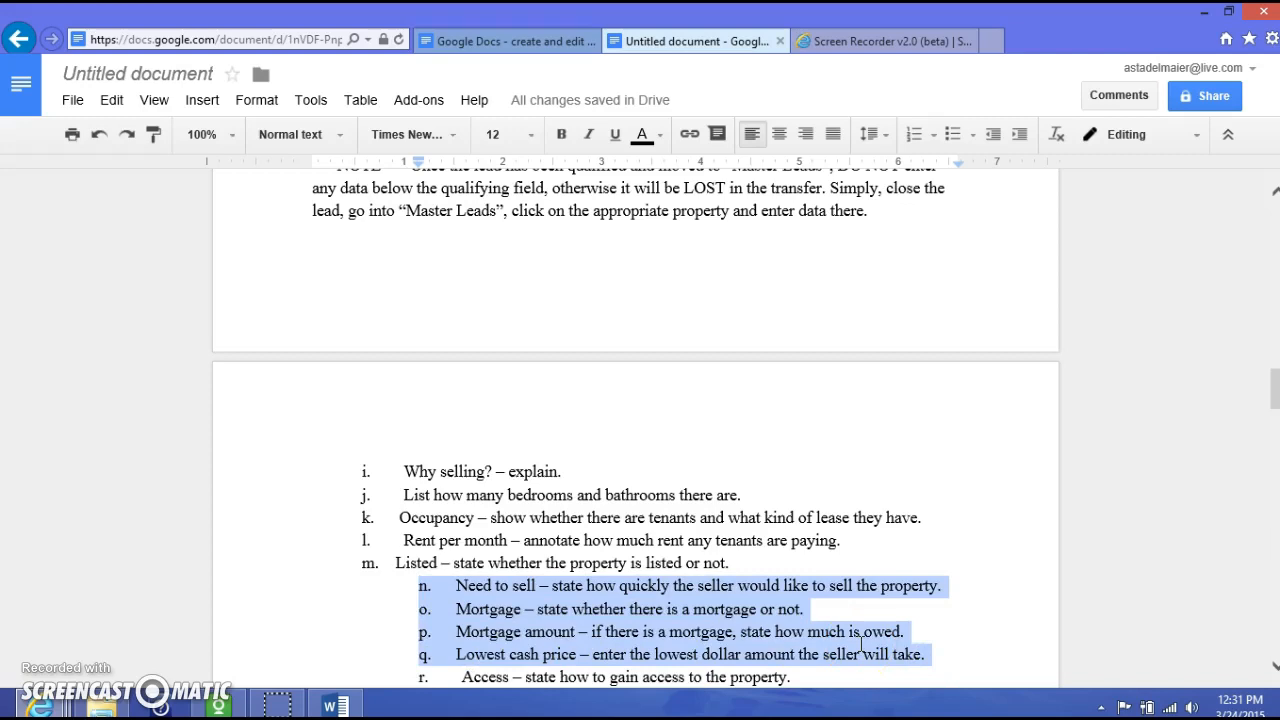
pyautogui.click(405, 590)
pyautogui.hotkey('shift', 'Tab')
pyautogui.click(417, 610)
pyautogui.hotkey('shift', 'Tab')
pyautogui.click(416, 632)
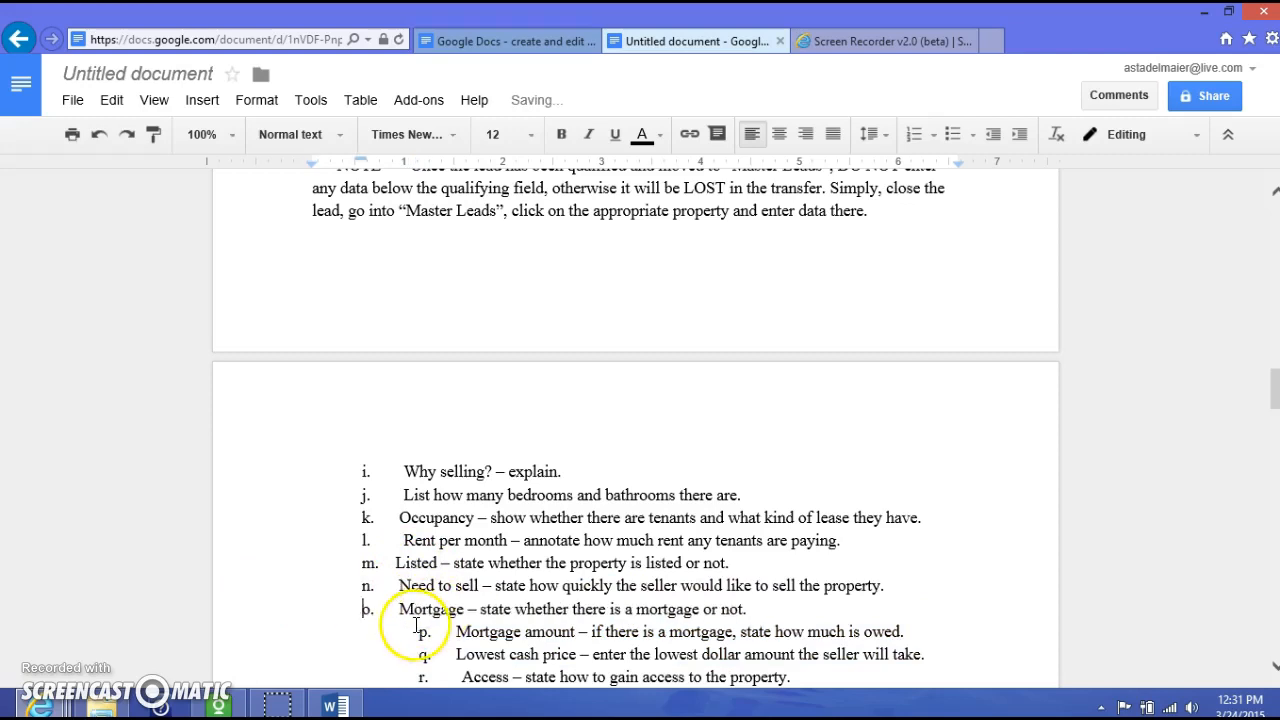
pyautogui.hotkey('shift', 'Tab')
pyautogui.click(411, 654)
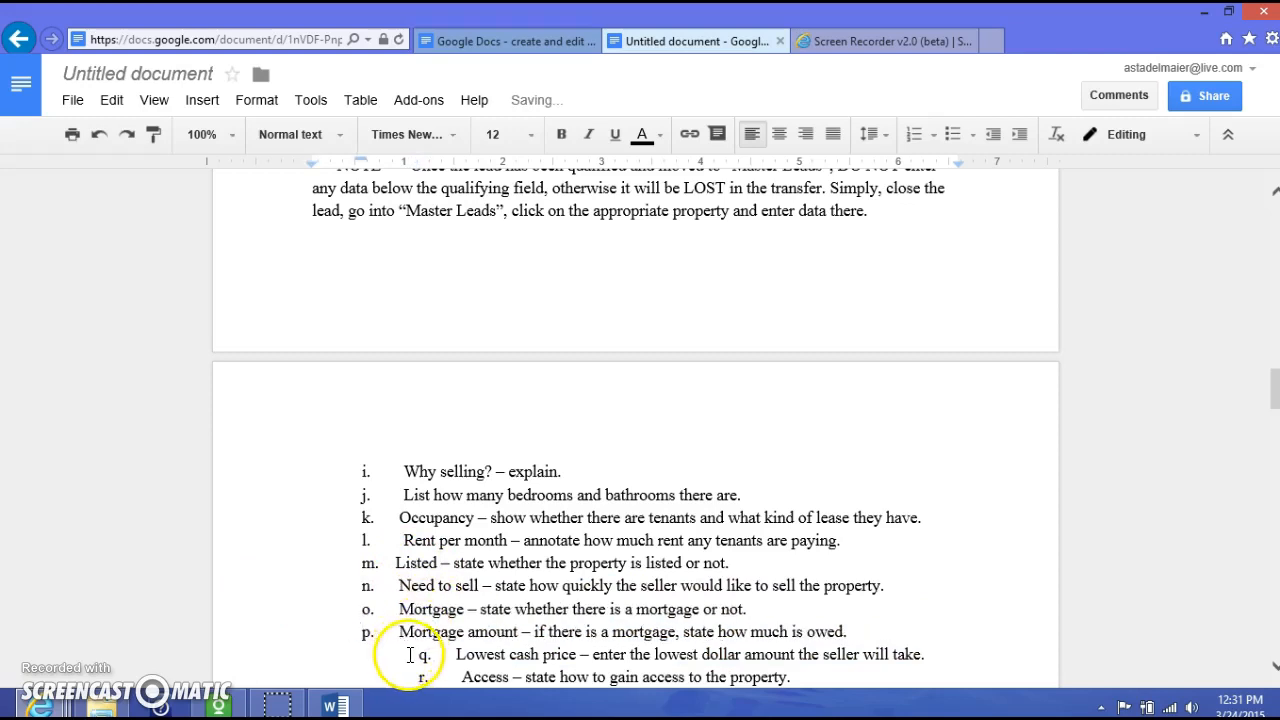
pyautogui.hotkey('shift', 'Tab')
pyautogui.press('Tab')
# - Align items r, s, t and u with items j through q
pyautogui.scroll(-3, 410, 640)
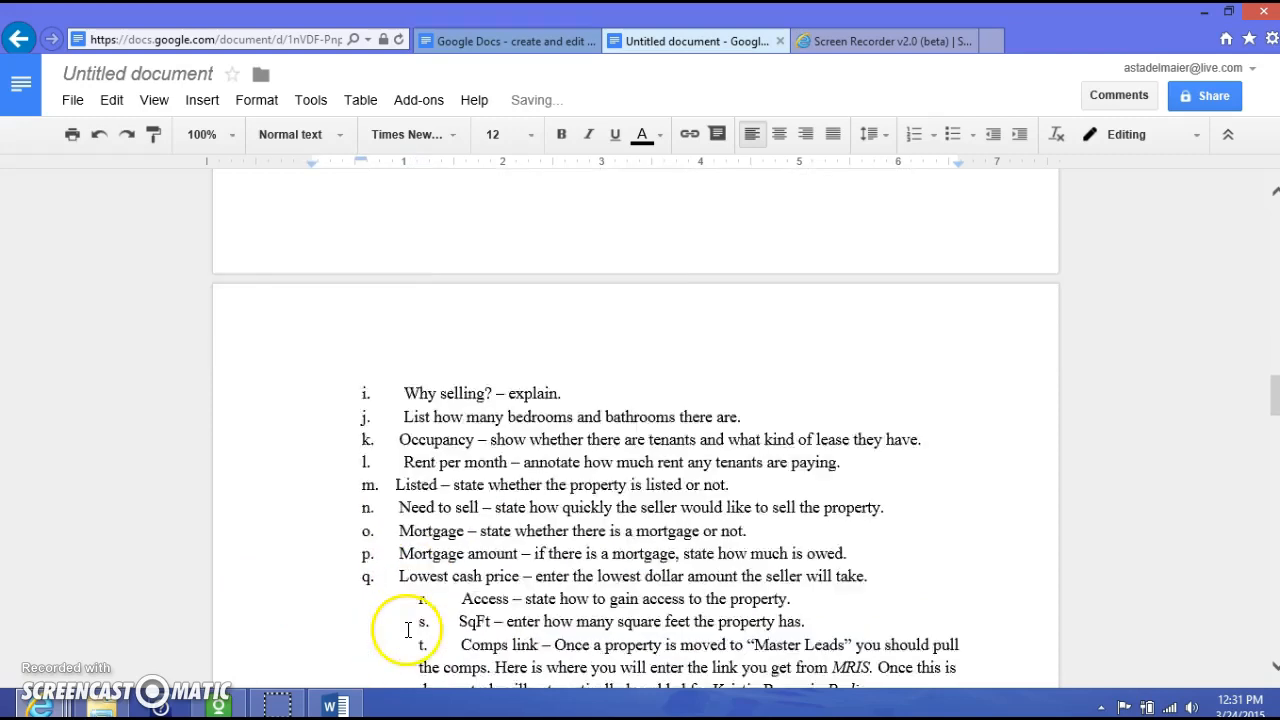
pyautogui.click(404, 365)
pyautogui.hotkey('shift', 'Tab')
pyautogui.press('Tab')
pyautogui.click(409, 388)
pyautogui.hotkey('shift', 'Tab')
pyautogui.press('Tab')
pyautogui.click(409, 411)
pyautogui.hotkey('shift', 'Tab')
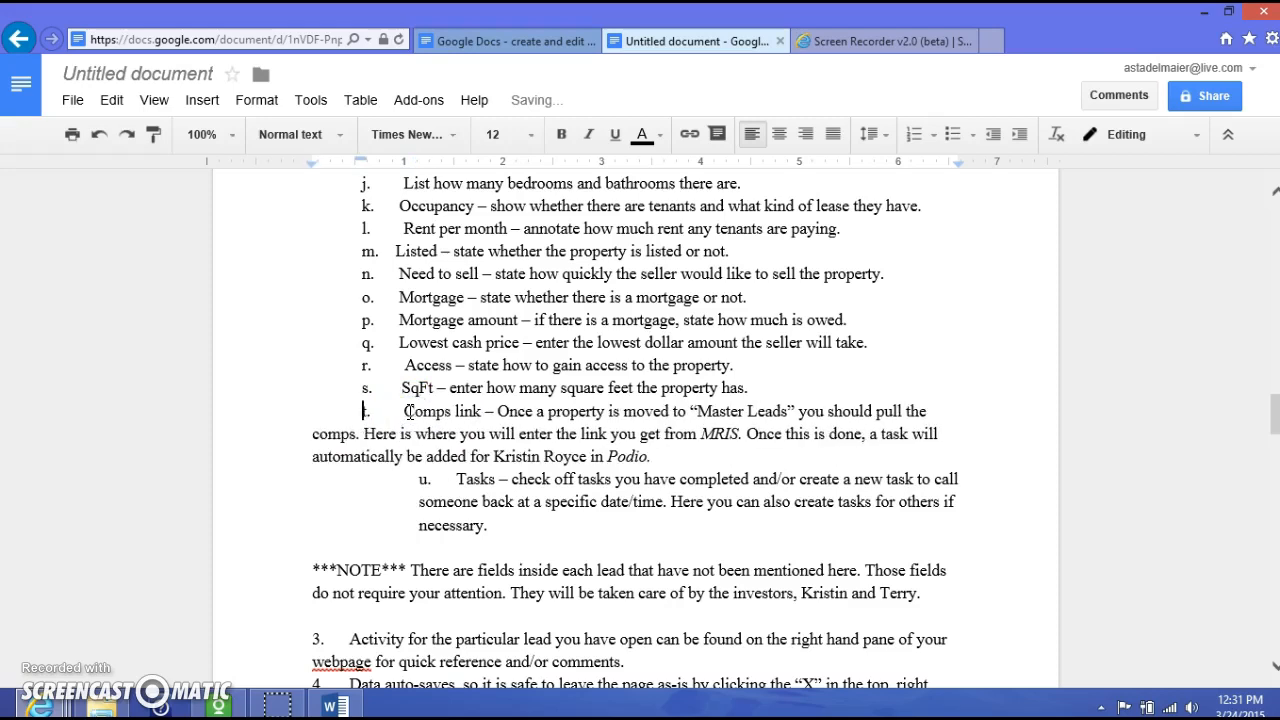
pyautogui.press('Tab')
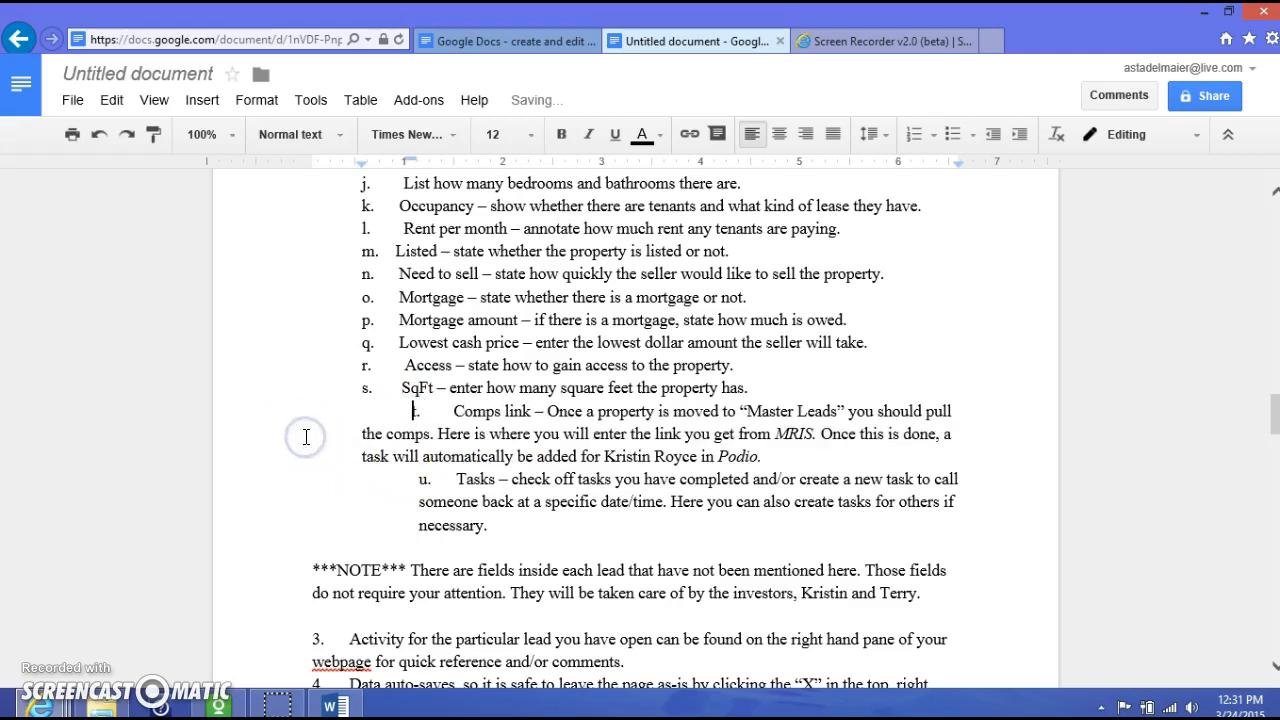
pyautogui.hotkey('shift', 'Tab')
pyautogui.click(416, 484)
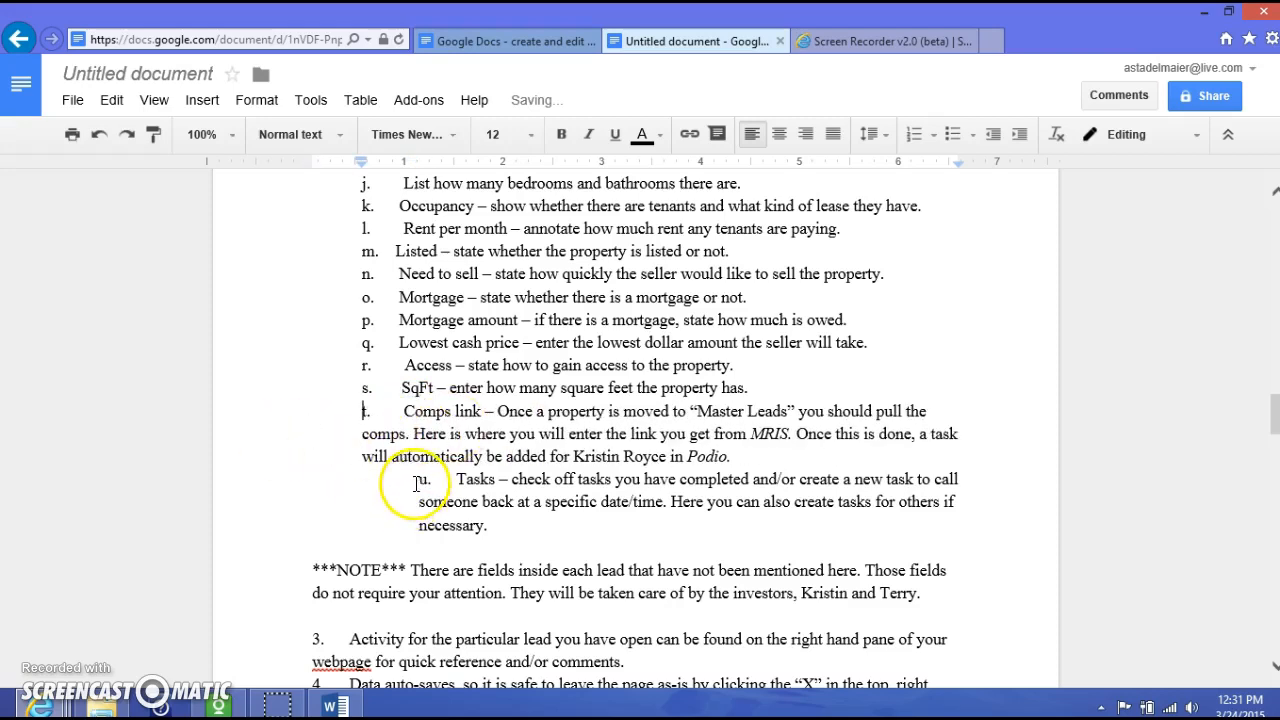
pyautogui.hotkey('shift', 'Tab')
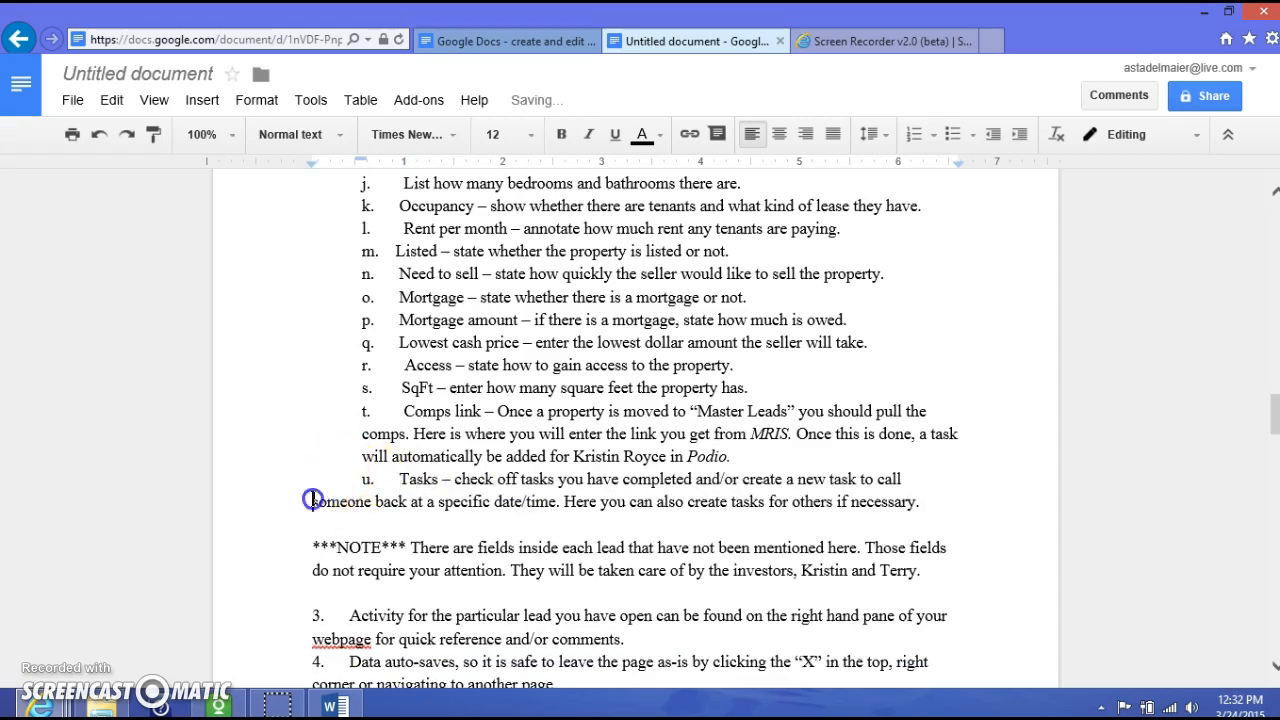
pyautogui.press('Tab')
pyautogui.hotkey('shift', 'Tab')
# - Indent lettered items a–d one level under step 2 of Creating Tasks
pyautogui.scroll(-3, 300, 490)
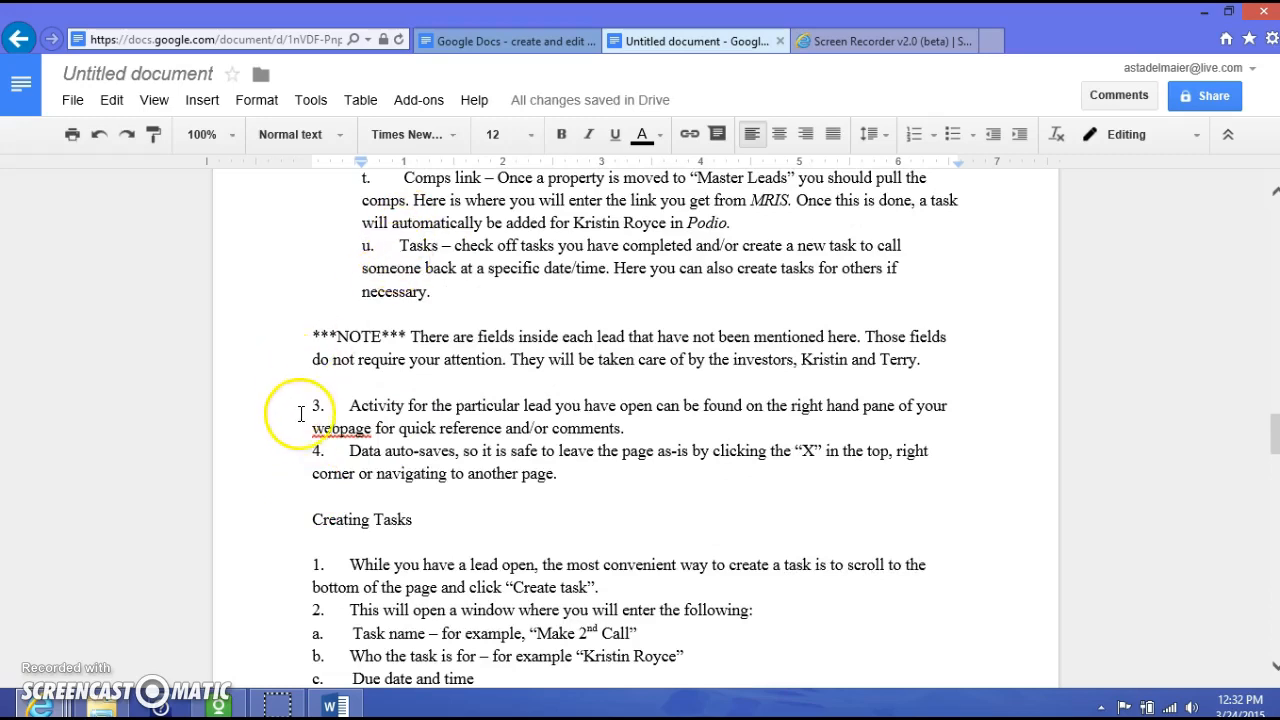
pyautogui.scroll(-1, 381, 467)
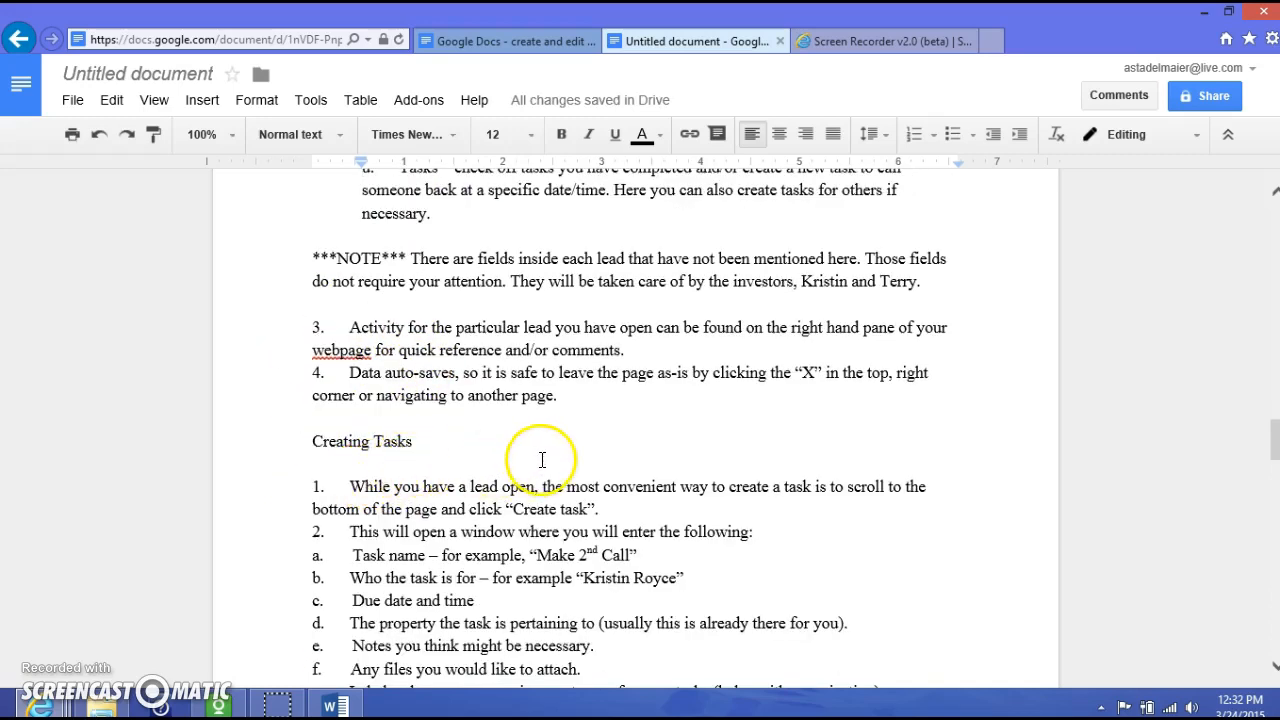
pyautogui.scroll(15, 542, 459)
pyautogui.scroll(-15, 553, 467)
pyautogui.scroll(-2, 555, 465)
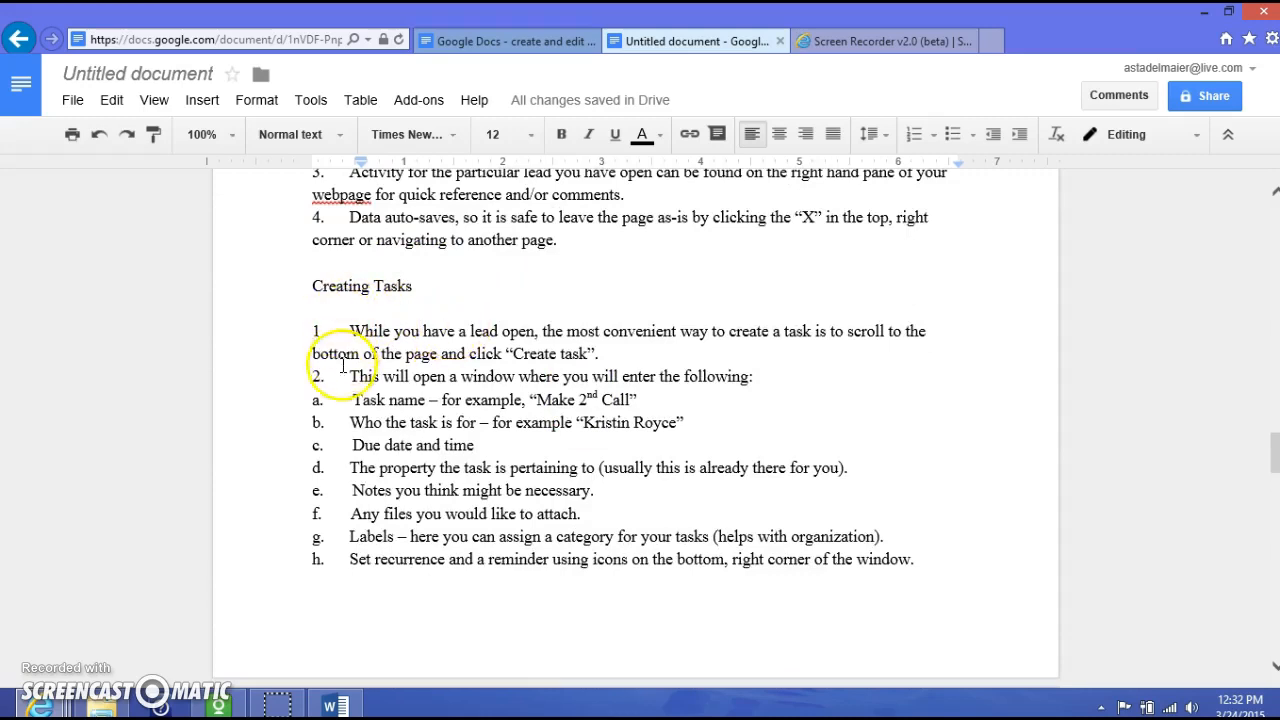
pyautogui.click(309, 403)
pyautogui.press('Tab')
pyautogui.click(309, 422)
pyautogui.press('Tab')
pyautogui.click(312, 445)
pyautogui.press('Tab')
pyautogui.click(312, 467)
pyautogui.press('Tab')
# - Indent items e–h to the same level, correcting item h's extra indent back to match g
pyautogui.click(310, 490)
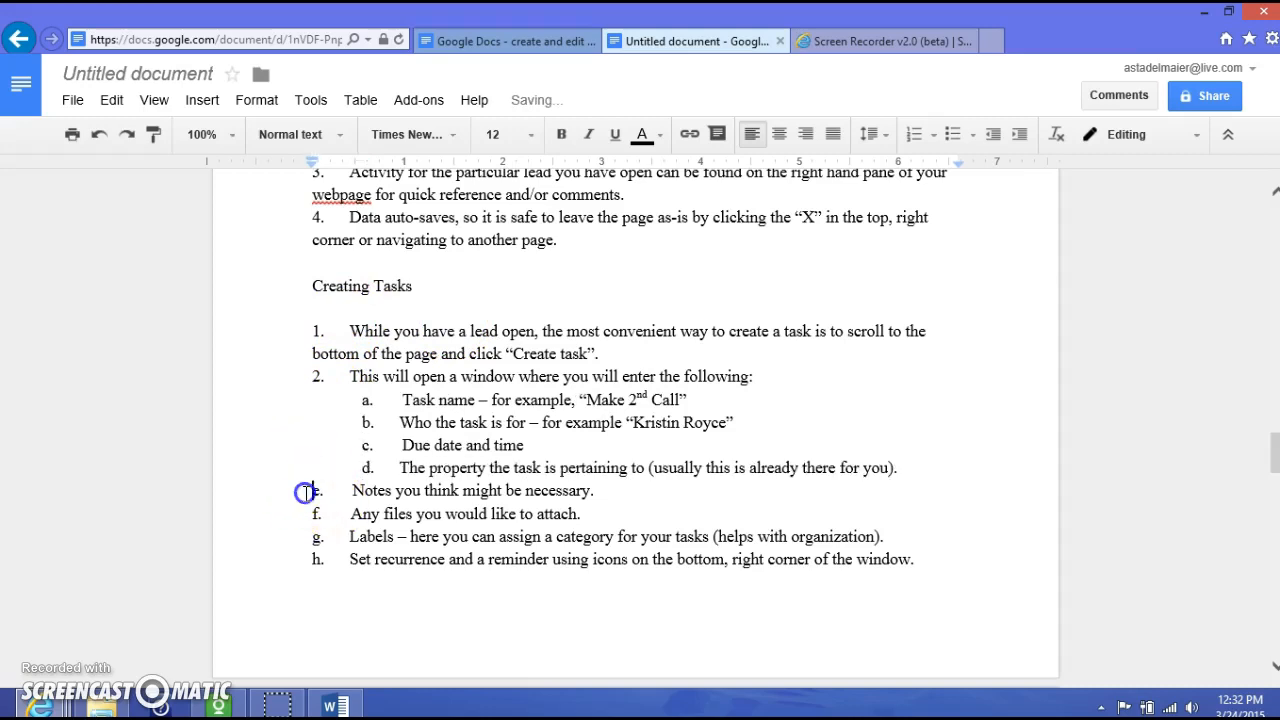
pyautogui.press('Tab')
pyautogui.click(309, 513)
pyautogui.press('Tab')
pyautogui.click(306, 537)
pyautogui.press('Tab')
pyautogui.click(309, 563)
pyautogui.press('Tab')
pyautogui.scroll(-5, 543, 509)
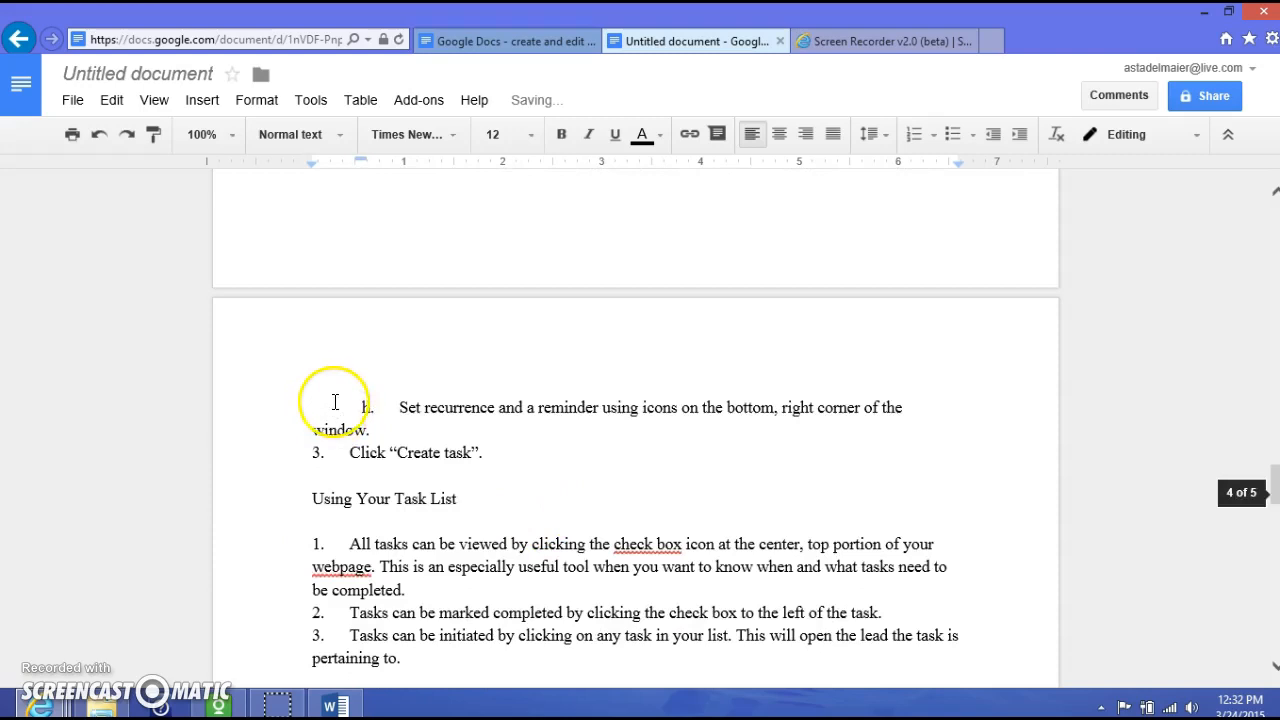
pyautogui.press('Tab')
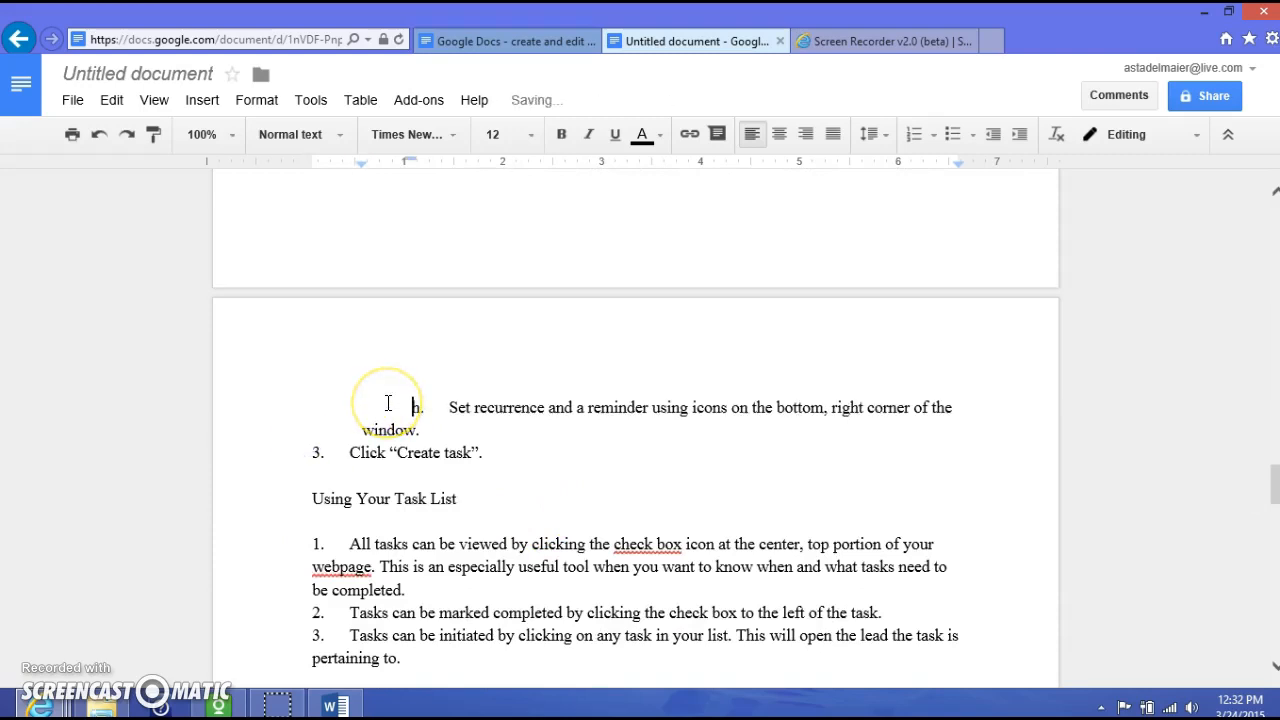
pyautogui.hotkey('shift', 'Tab')
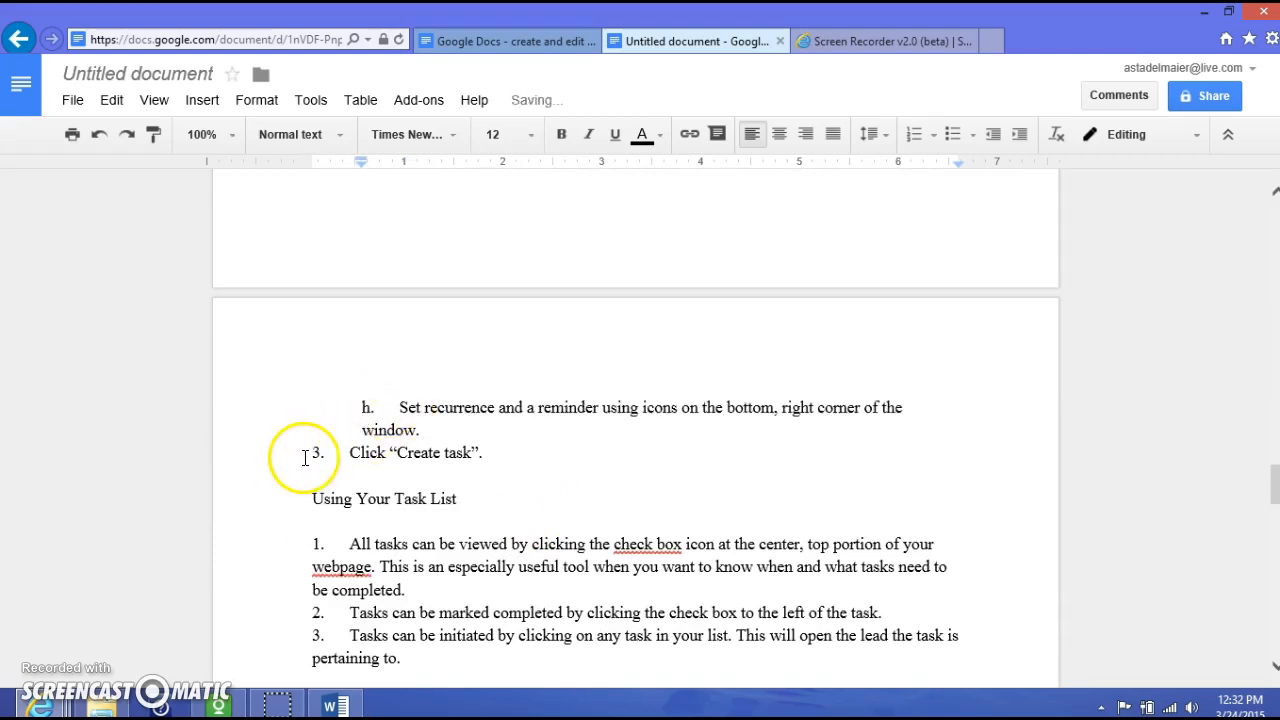
pyautogui.scroll(-3, 329, 500)
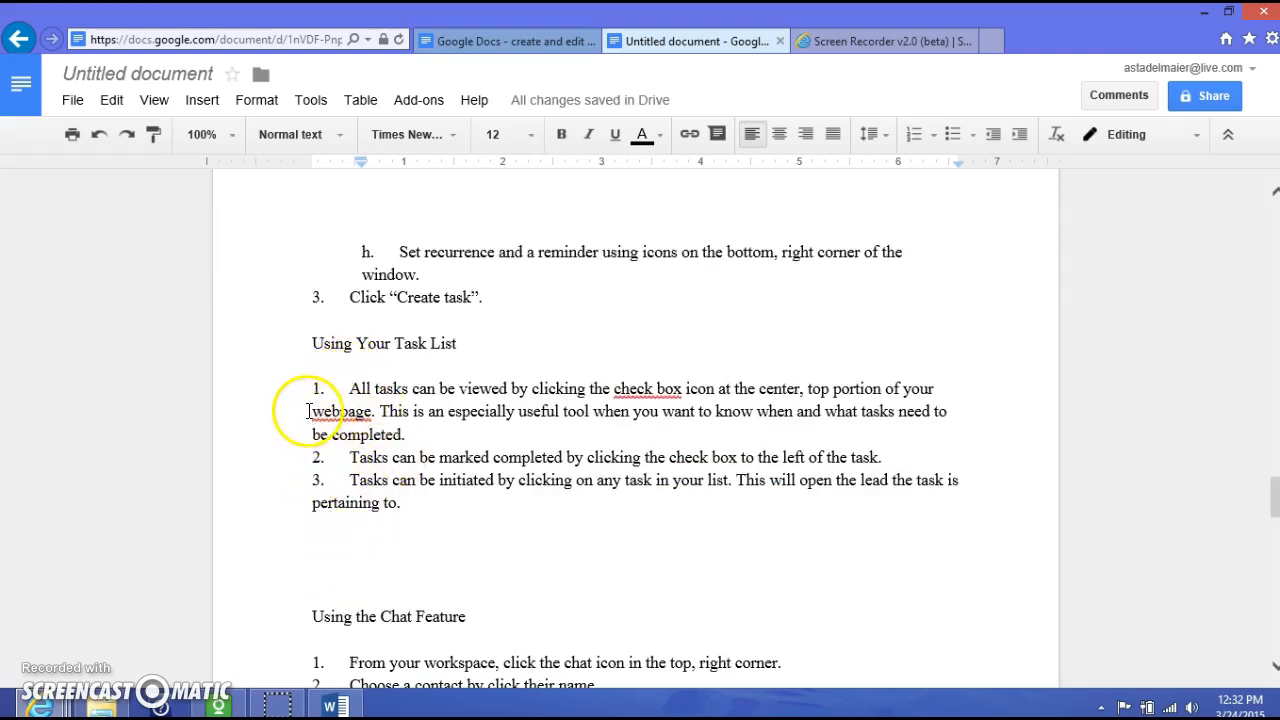
# - Line up task-list item 1 with items 2 and 3, removing its extra indent
pyautogui.press('Up')
pyautogui.press('Tab')
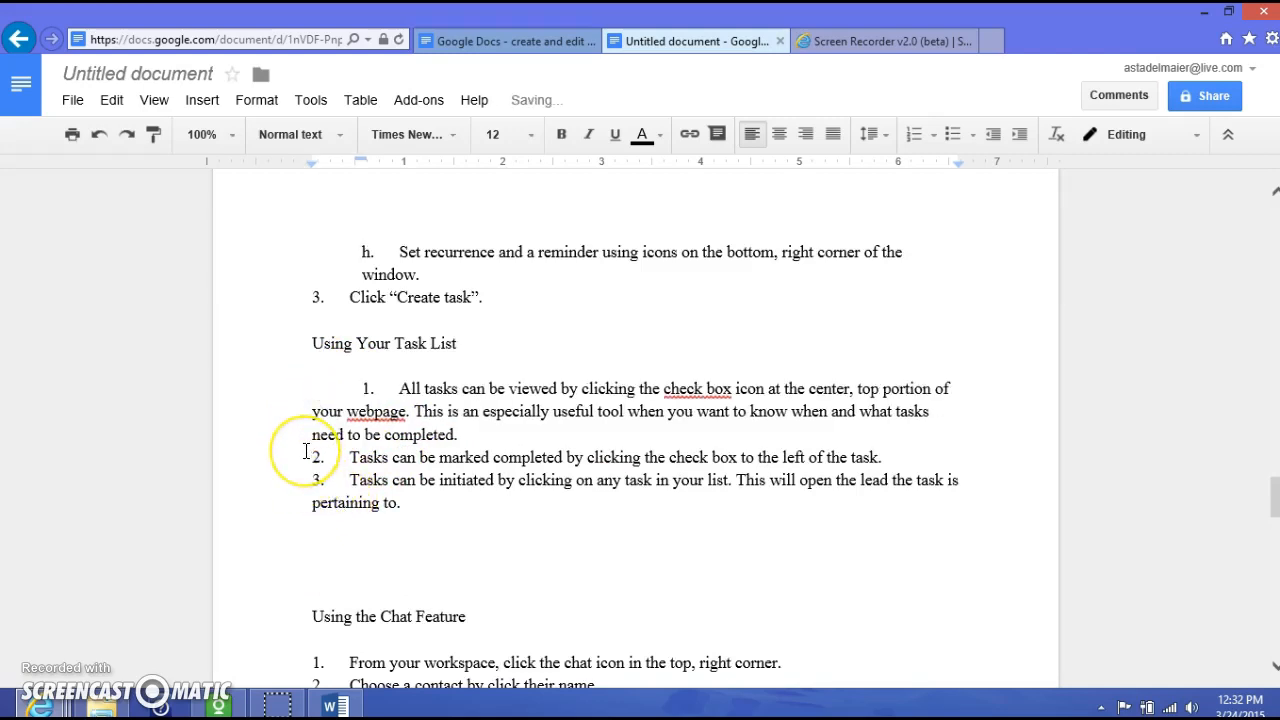
pyautogui.press('BackSpace')
pyautogui.press('Up')
pyautogui.press('Tab')
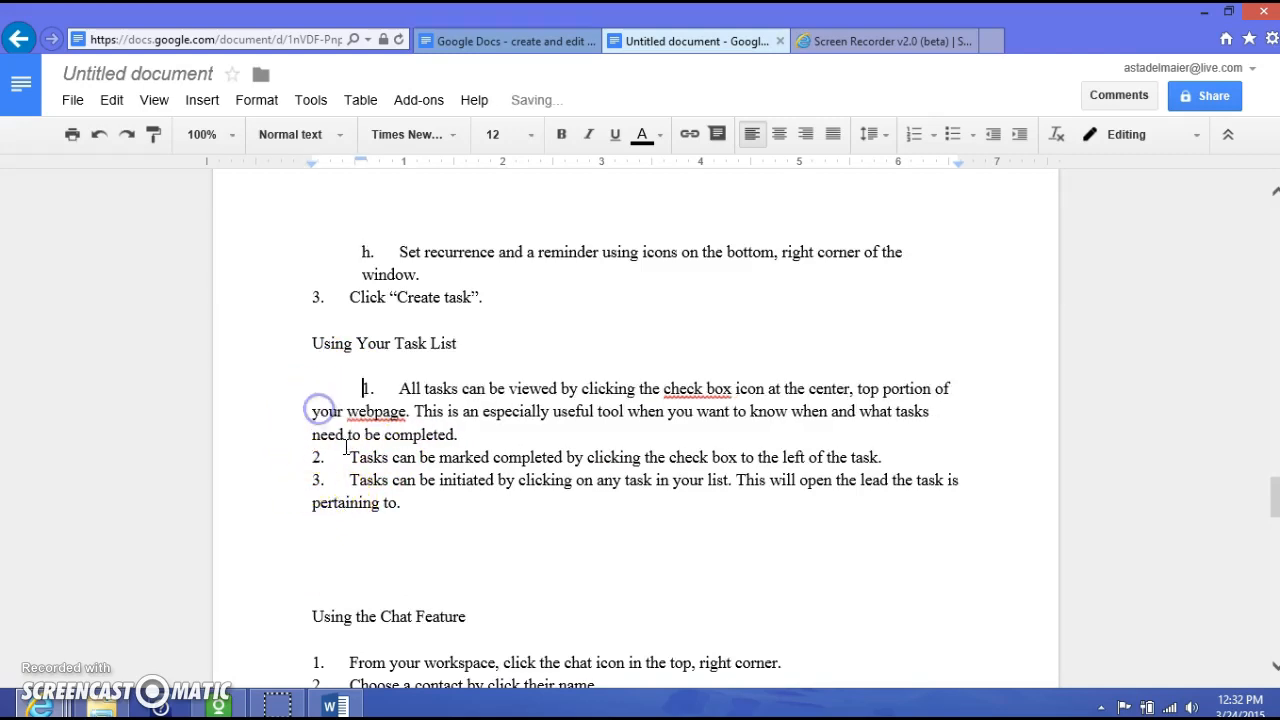
pyautogui.press('Up')
pyautogui.press('Tab')
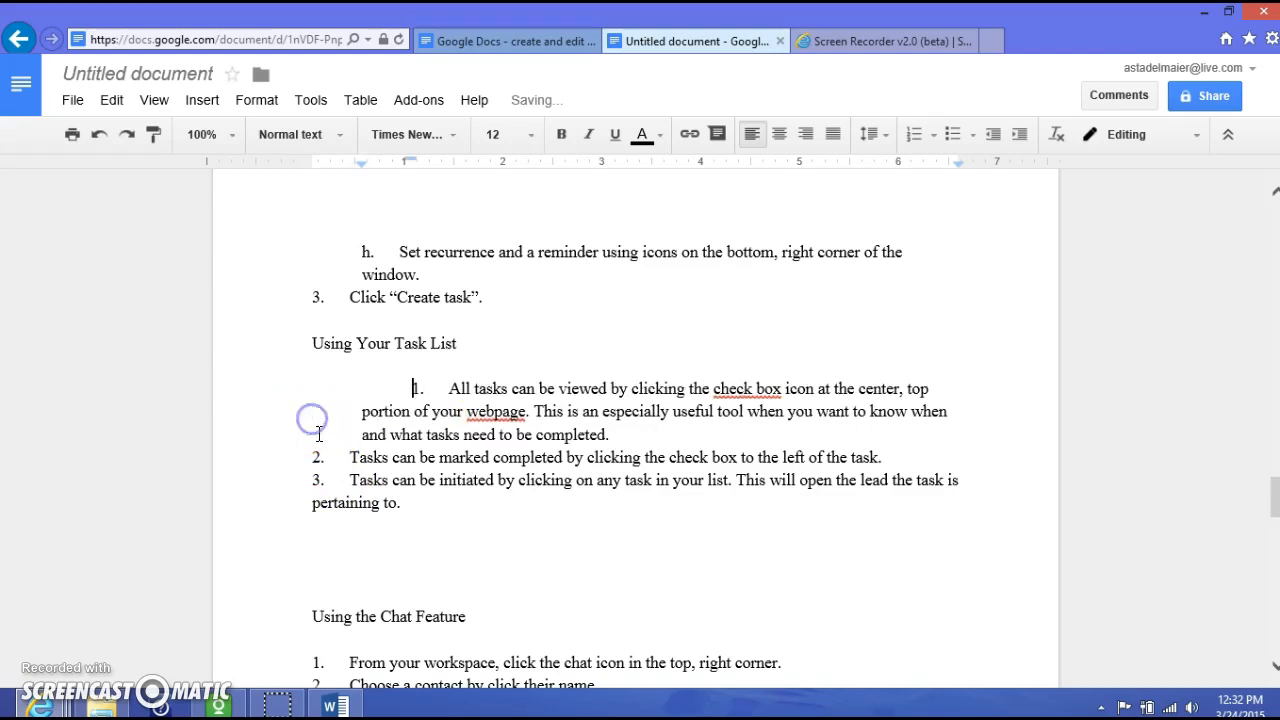
pyautogui.press('BackSpace')
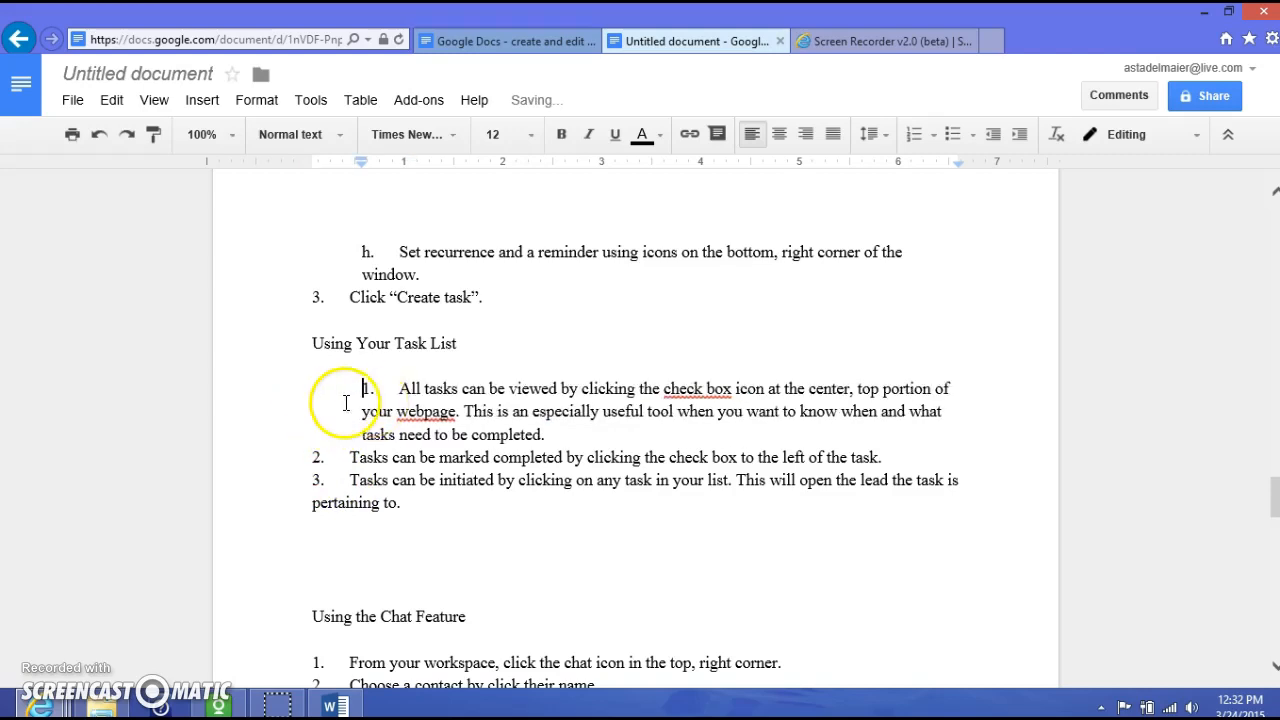
pyautogui.press('BackSpace')
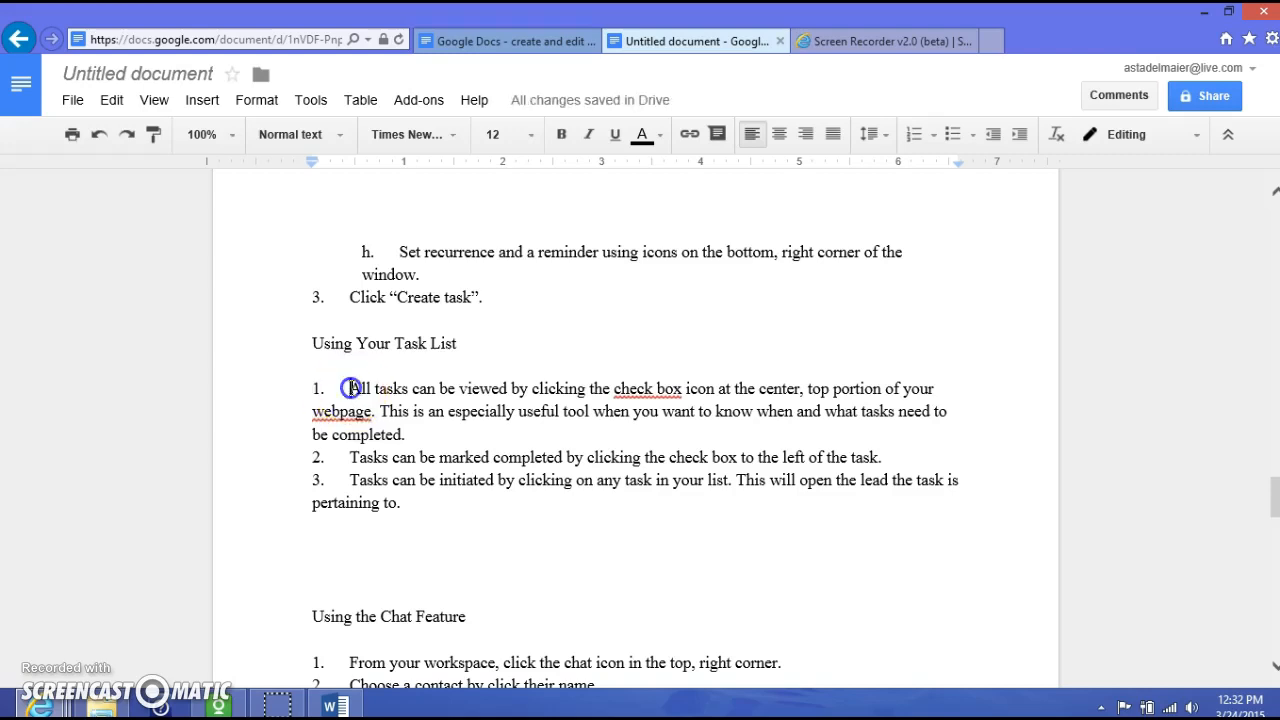
pyautogui.press('BackSpace')
pyautogui.press('BackSpace')
pyautogui.press('BackSpace')
pyautogui.press('BackSpace')
pyautogui.press('BackSpace')
pyautogui.press('BackSpace')
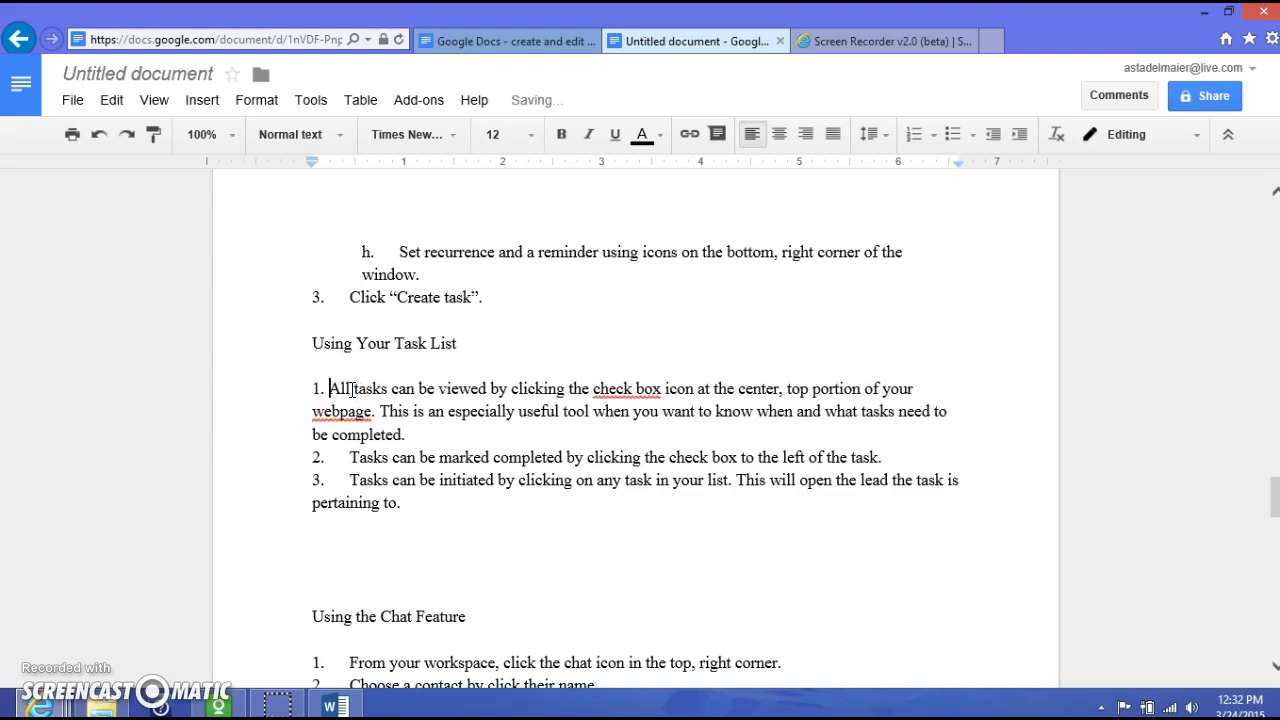
pyautogui.press('Tab')
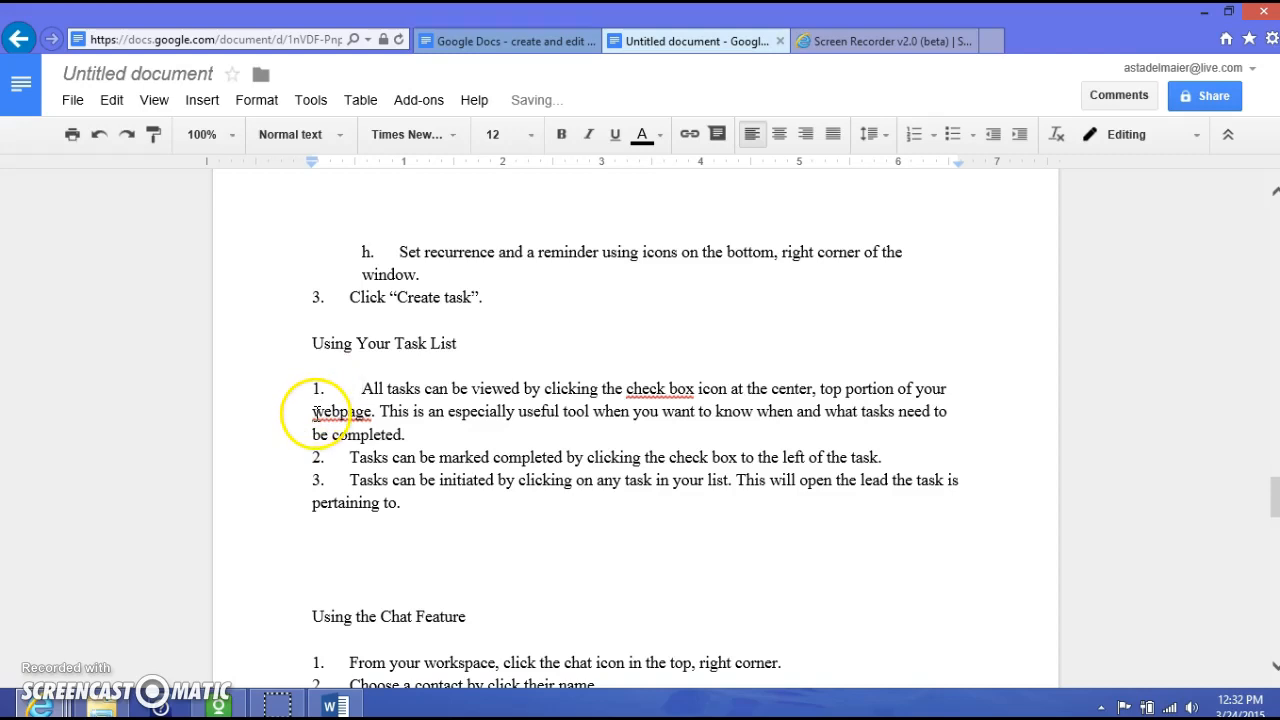
pyautogui.press('Tab')
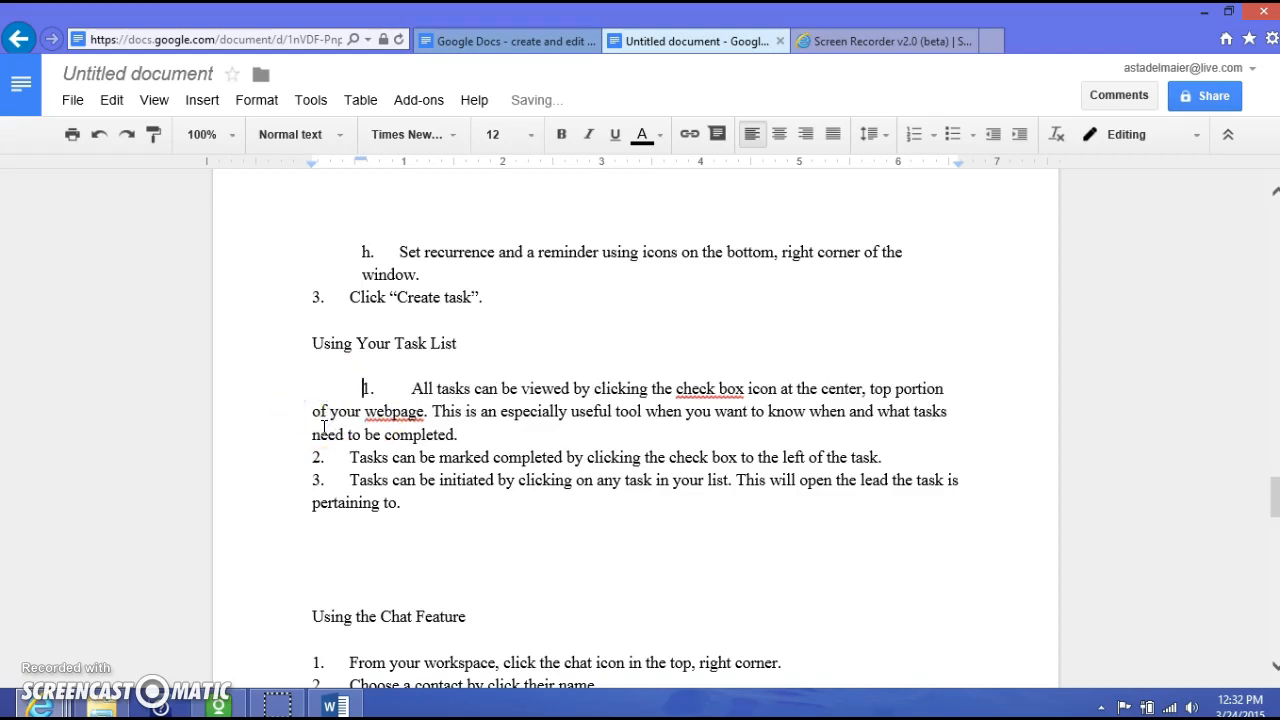
pyautogui.press('BackSpace')
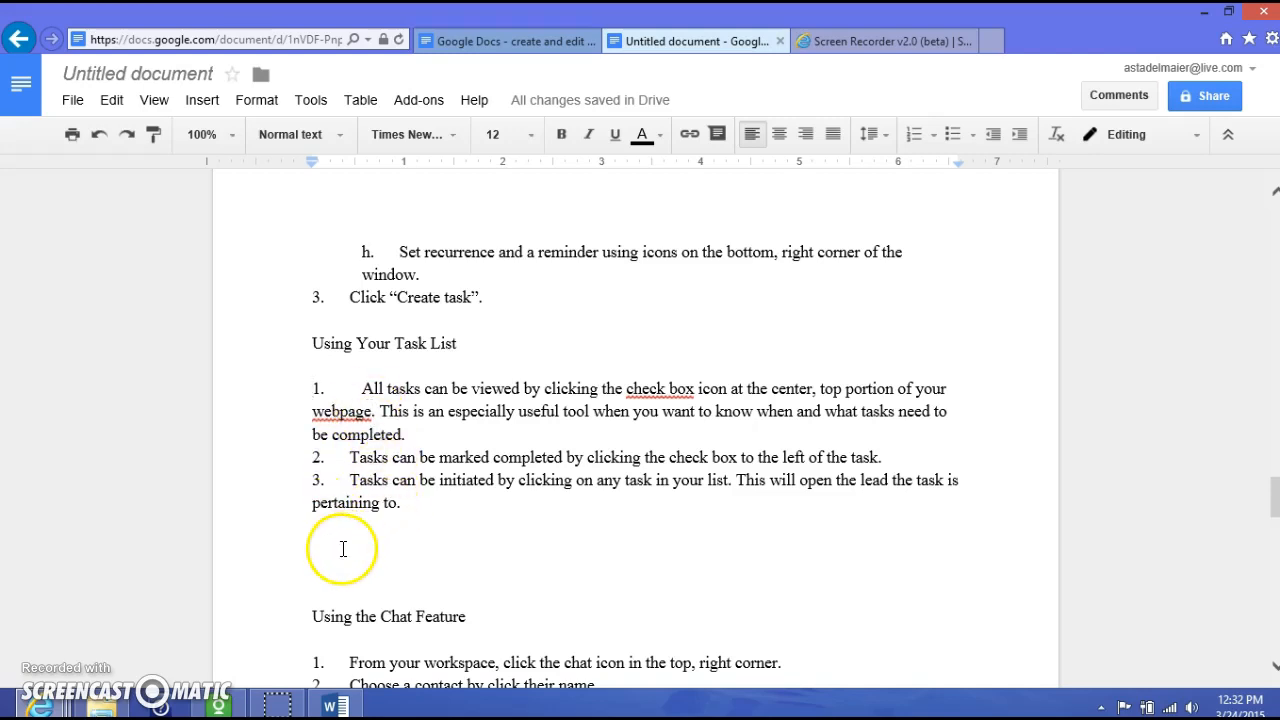
# - Delete the blank lines above Using the Chat Feature, leaving item 3's indent unchanged
pyautogui.scroll(-3, 344, 546)
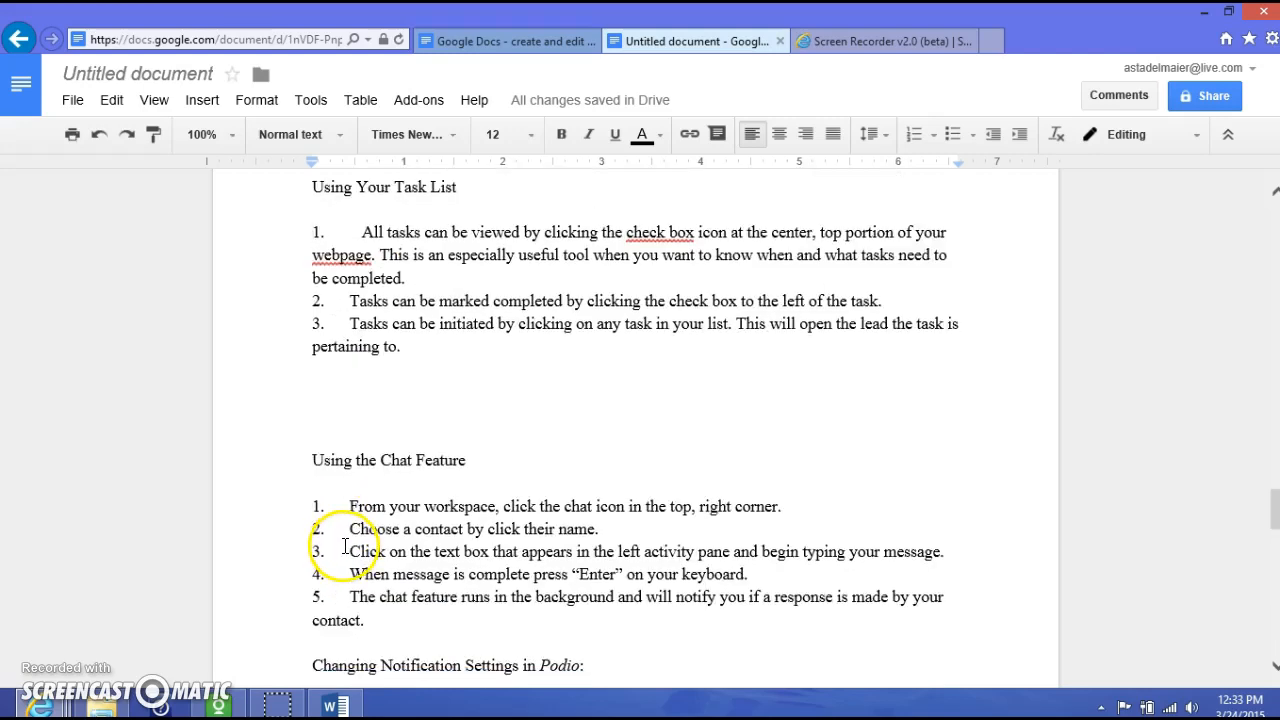
pyautogui.click(313, 346)
pyautogui.press('Tab')
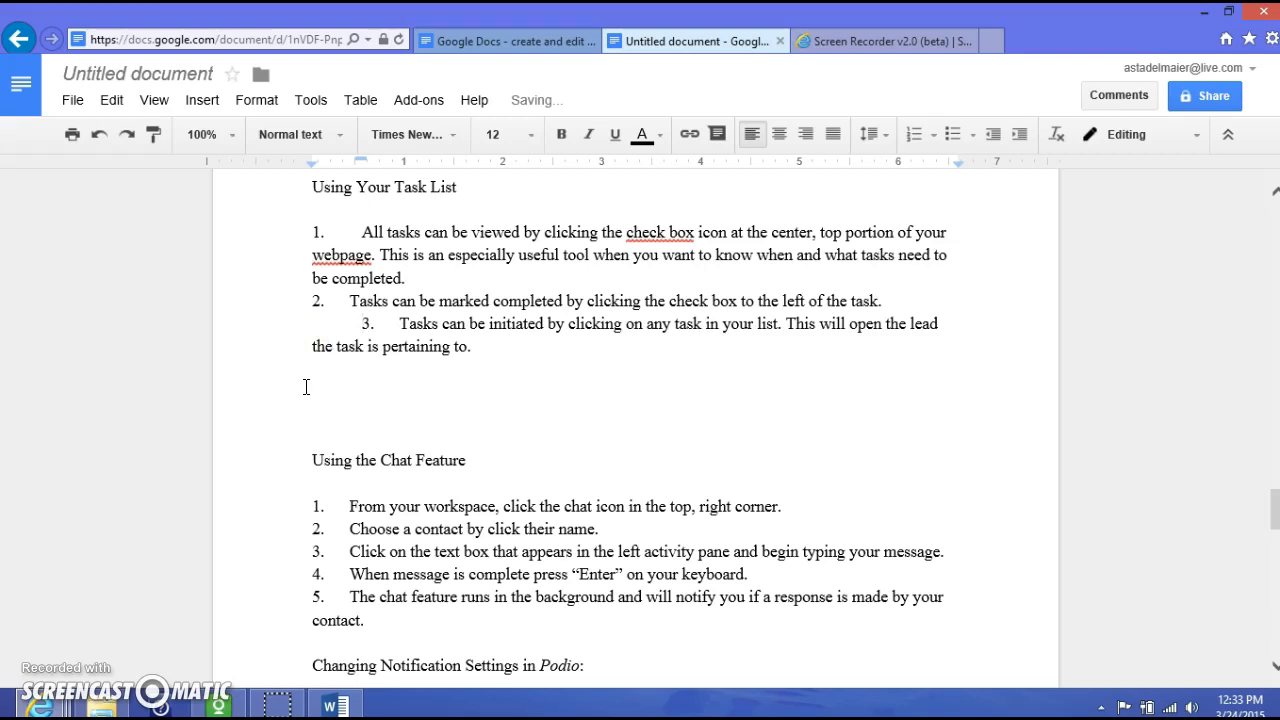
pyautogui.press('BackSpace')
pyautogui.scroll(-3, 320, 430)
pyautogui.click(355, 258)
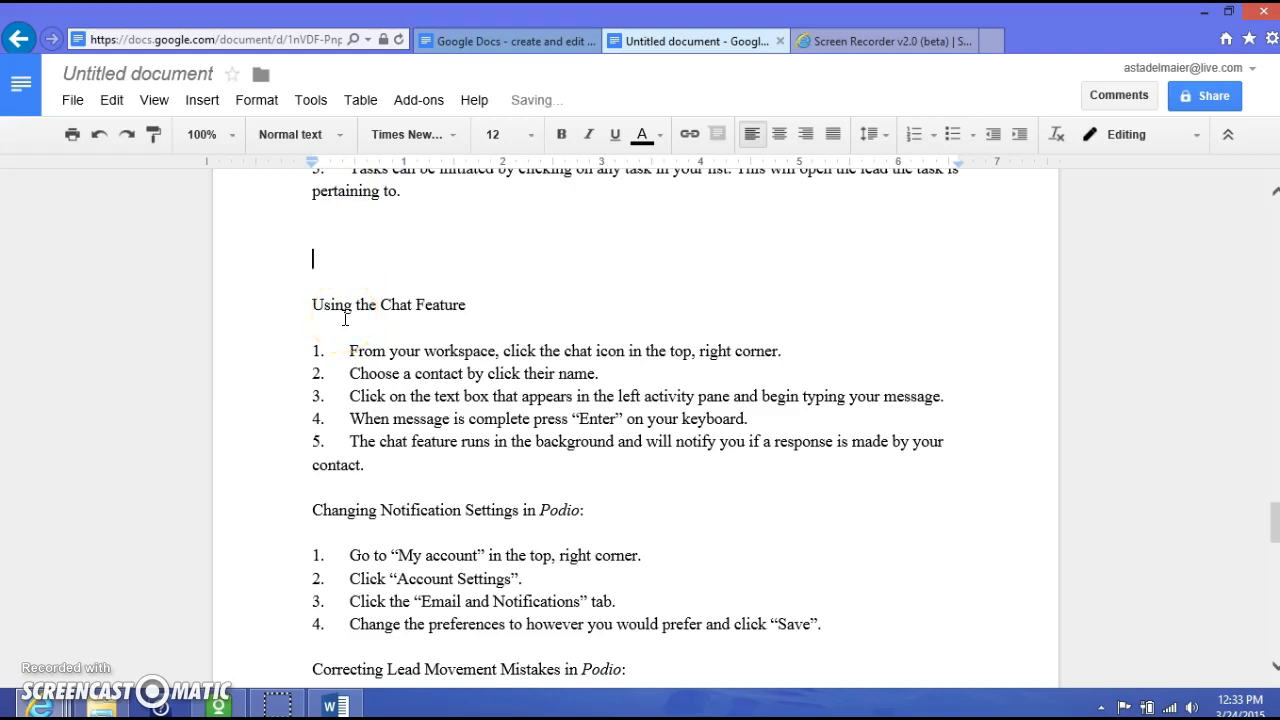
pyautogui.press('BackSpace')
pyautogui.press('BackSpace')
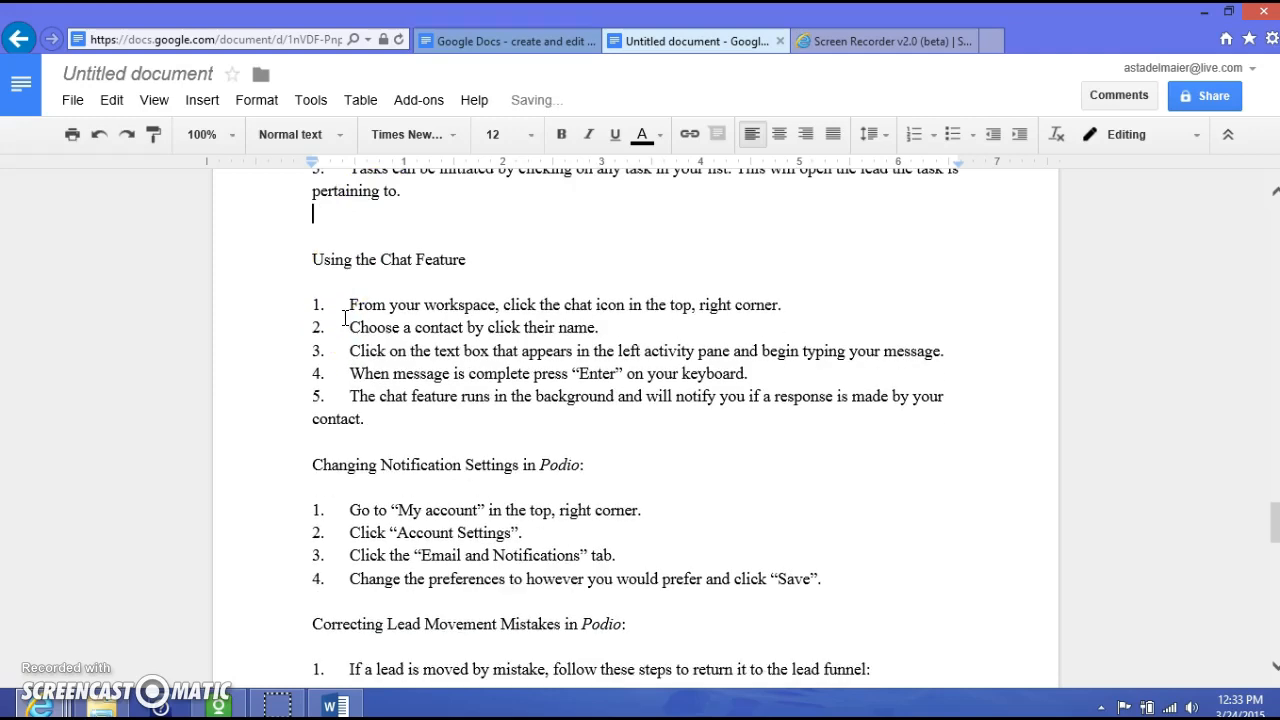
pyautogui.press('BackSpace')
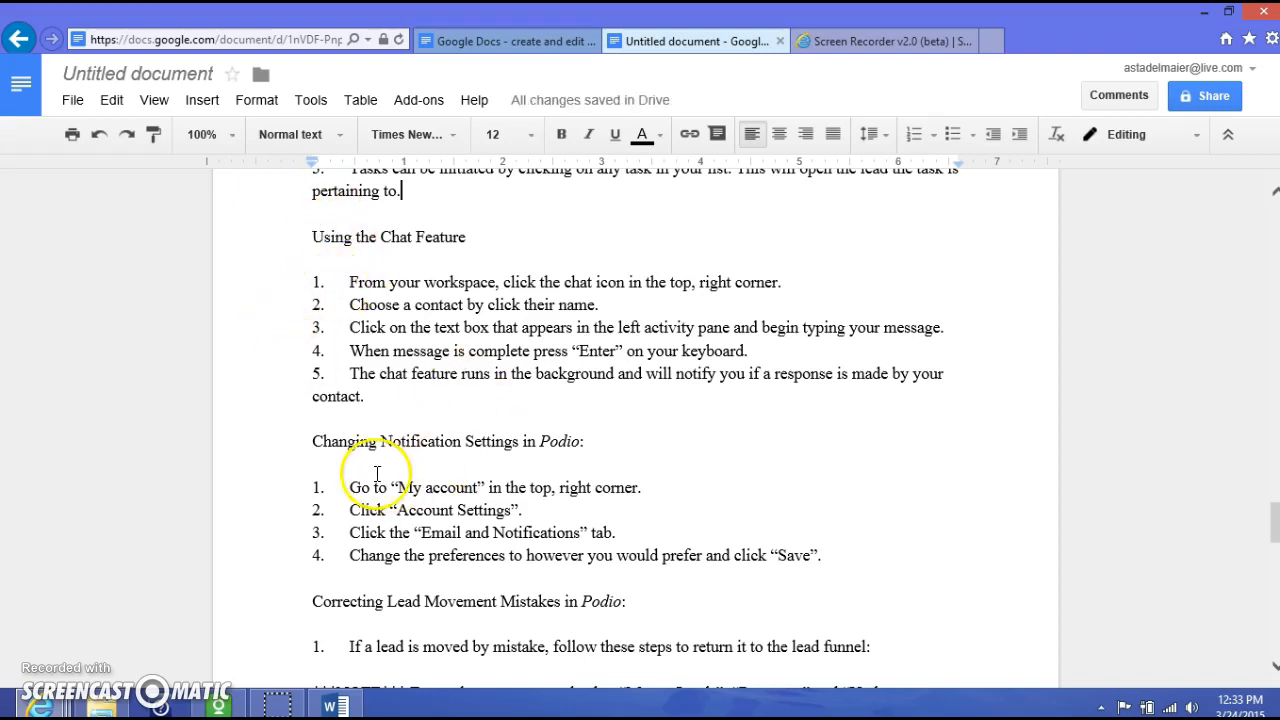
# - Indent lettered item a one level beneath step 1 under Correcting Lead Movement Mistakes
pyautogui.scroll(-4, 370, 305)
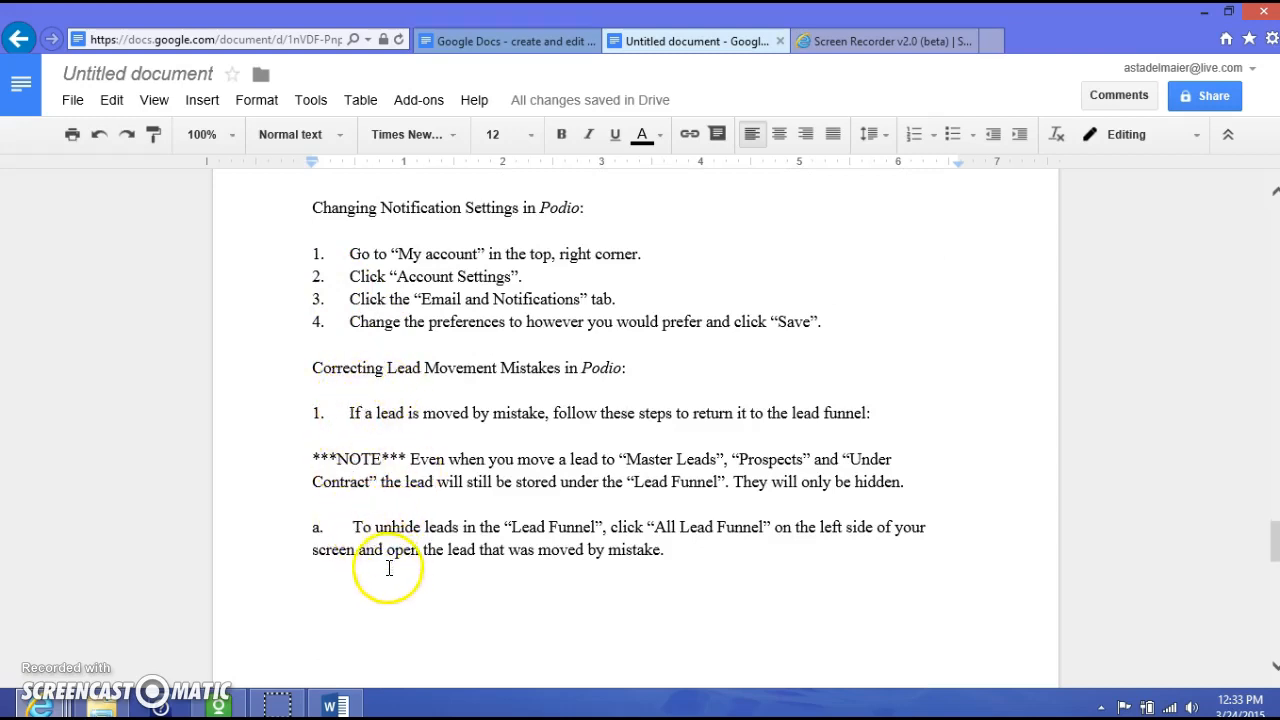
pyautogui.click(308, 528)
pyautogui.press('Tab')
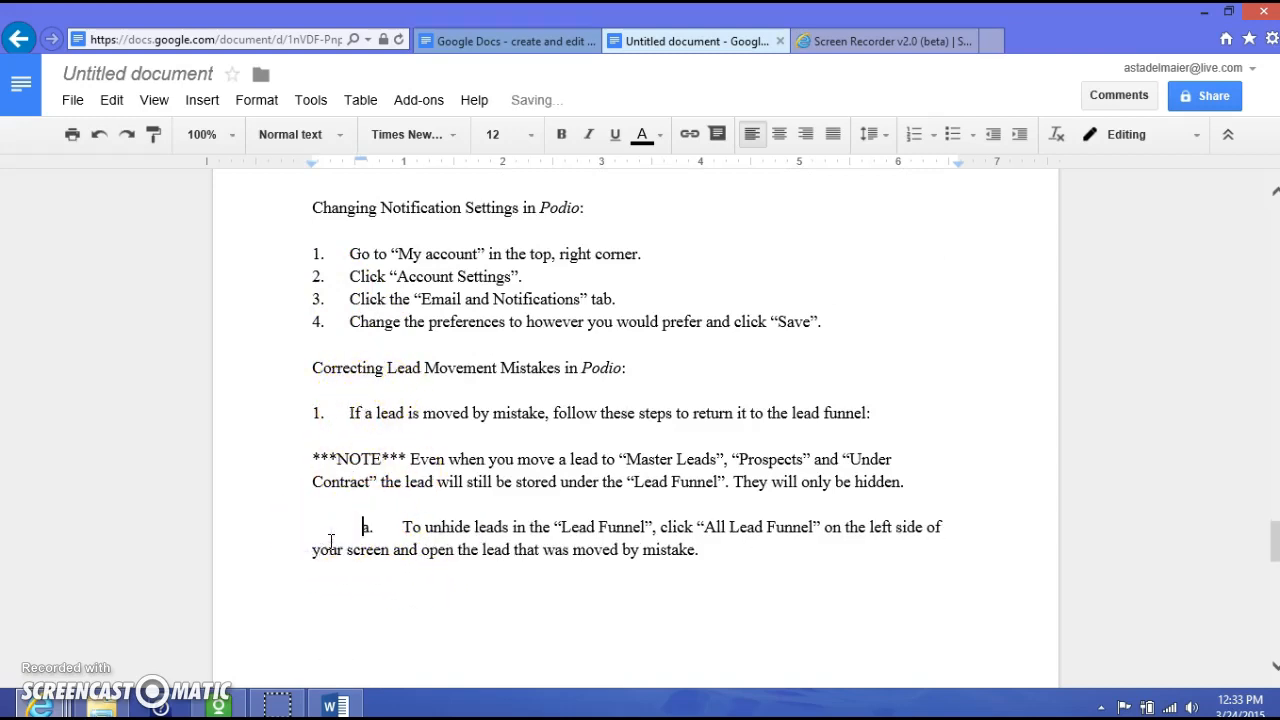
pyautogui.click(315, 550)
pyautogui.press('Tab')
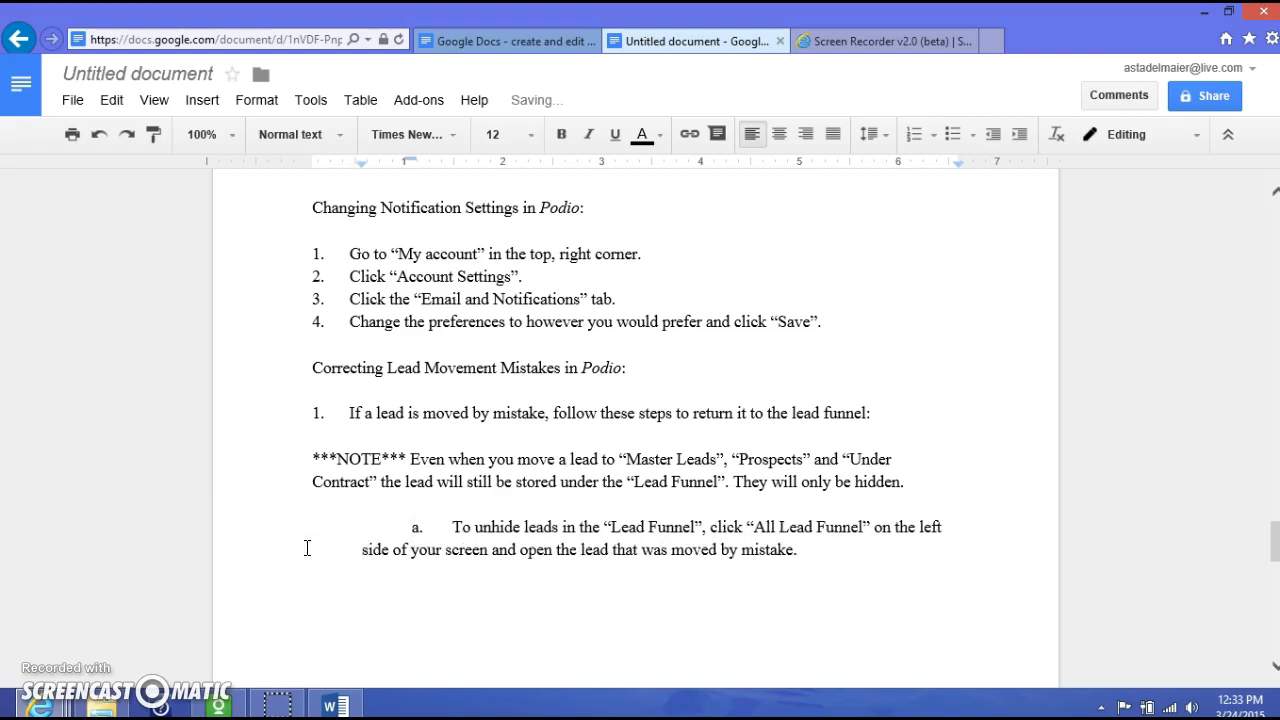
pyautogui.press('BackSpace')
pyautogui.scroll(-4, 332, 588)
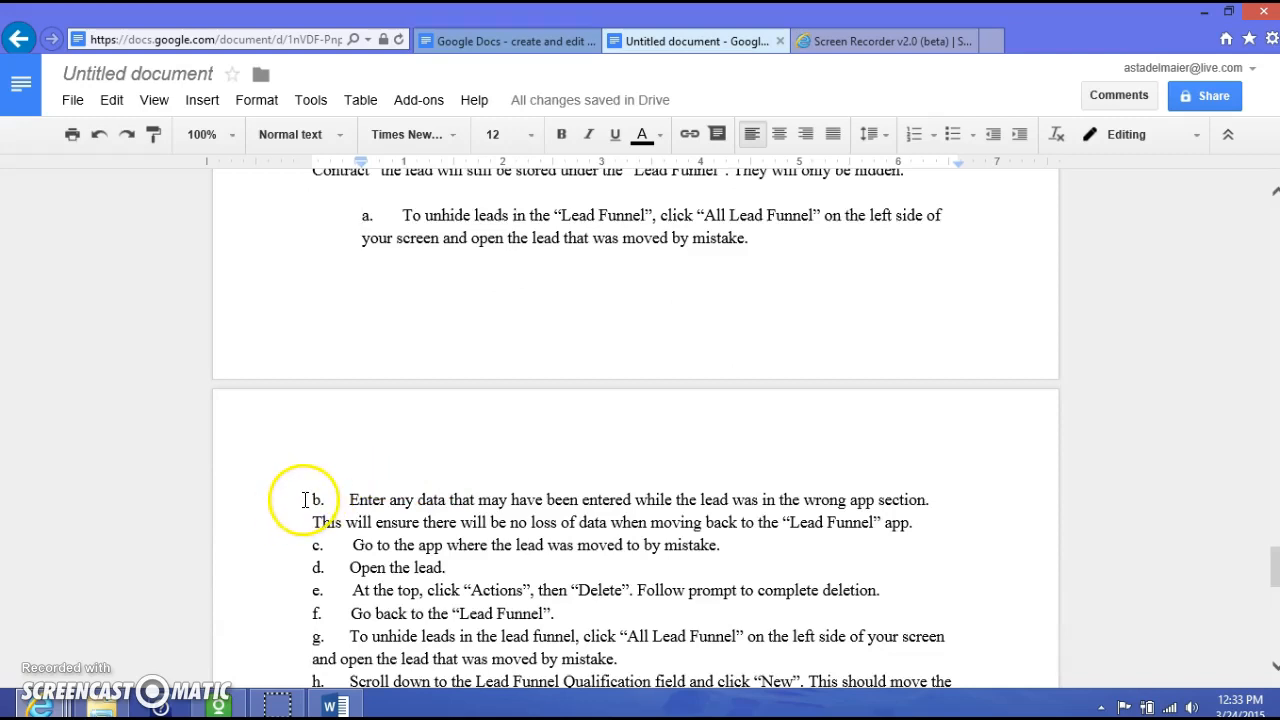
pyautogui.scroll(-1, 318, 503)
pyautogui.scroll(-3, 325, 503)
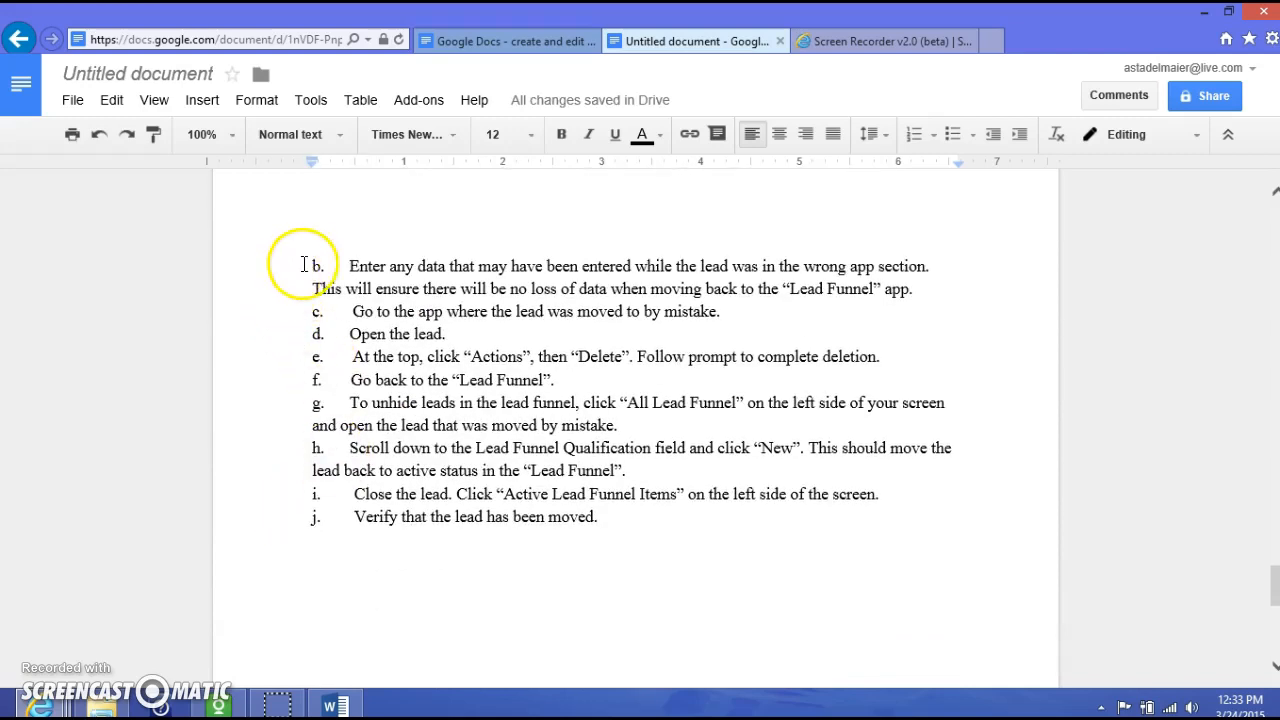
# - Select lettered items b–j and indent them together to line up under item a
pyautogui.moveTo(309, 266); pyautogui.dragTo(646, 521)
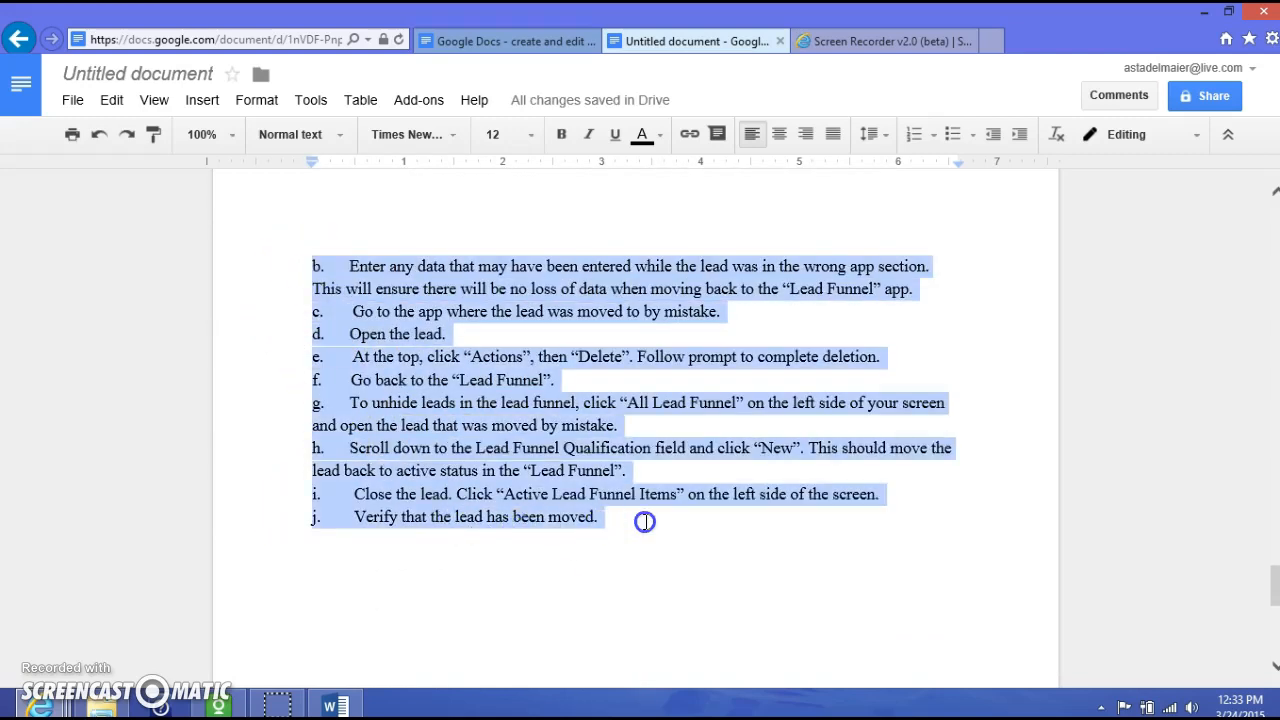
pyautogui.press('Tab')
pyautogui.scroll(5, 400, 534)
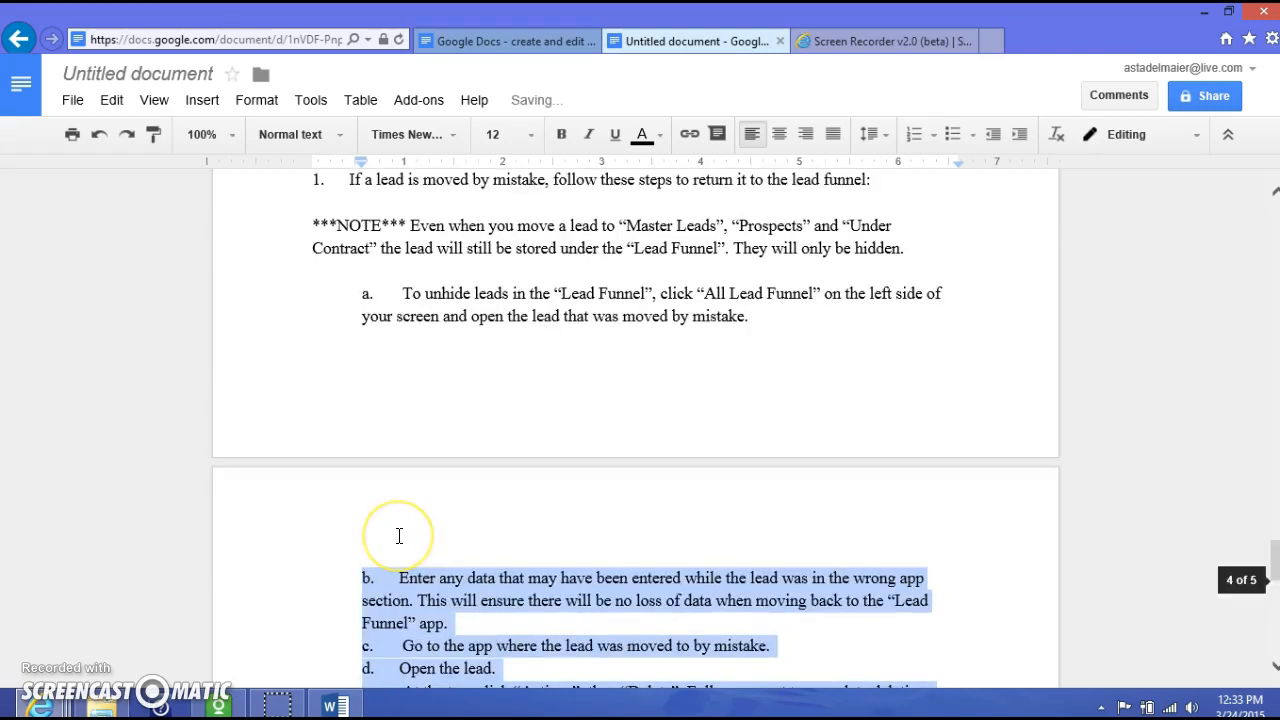
pyautogui.scroll(-8, 400, 536)
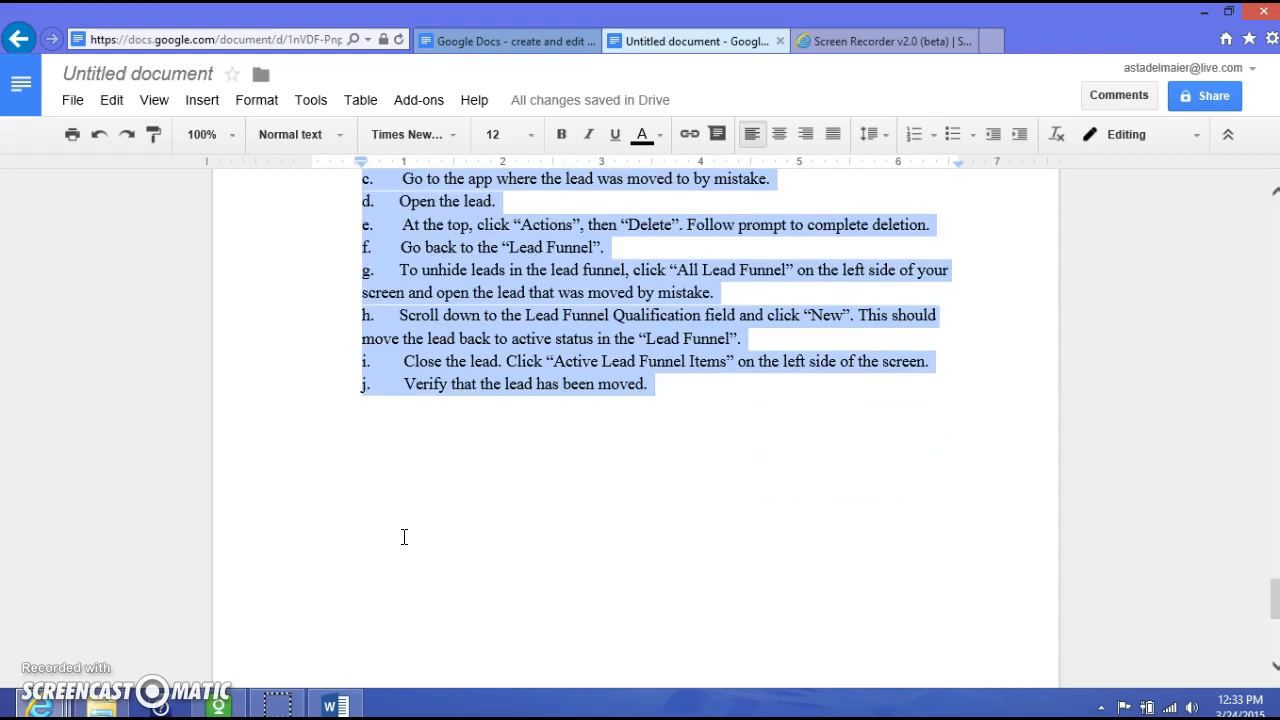
pyautogui.scroll(8, 404, 537)
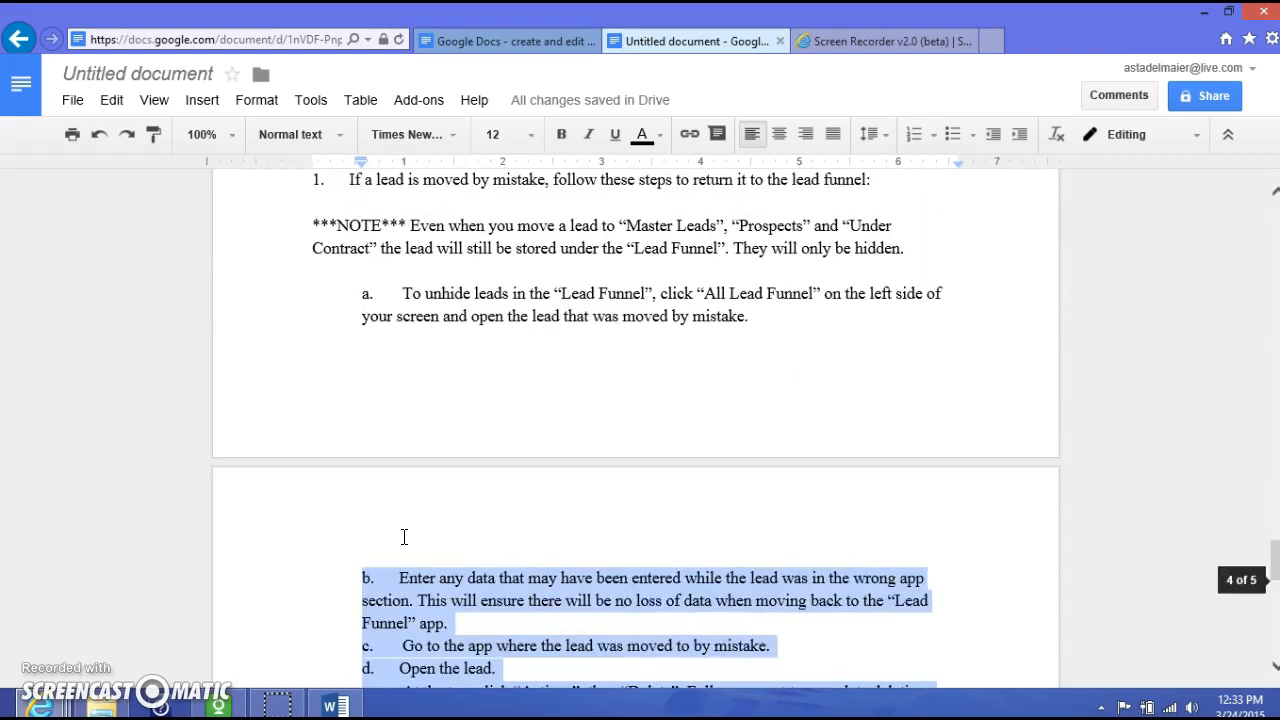
pyautogui.scroll(-7, 404, 537)
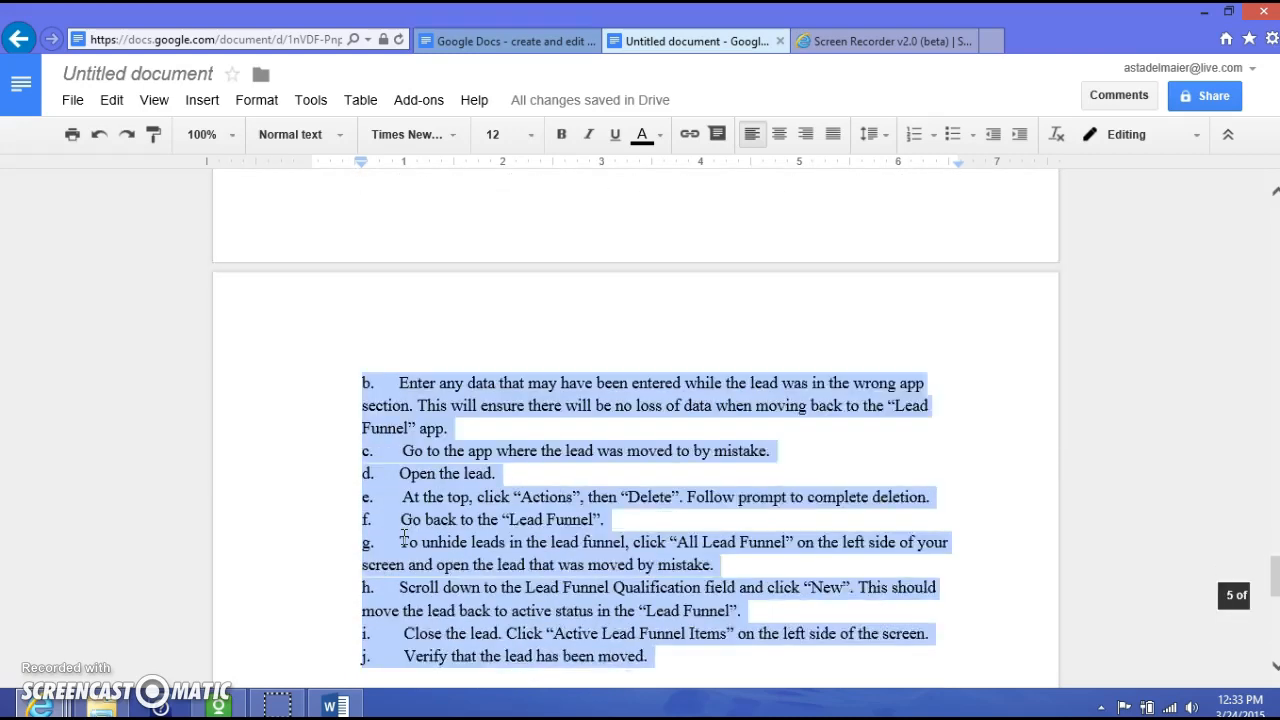
pyautogui.click(398, 538)
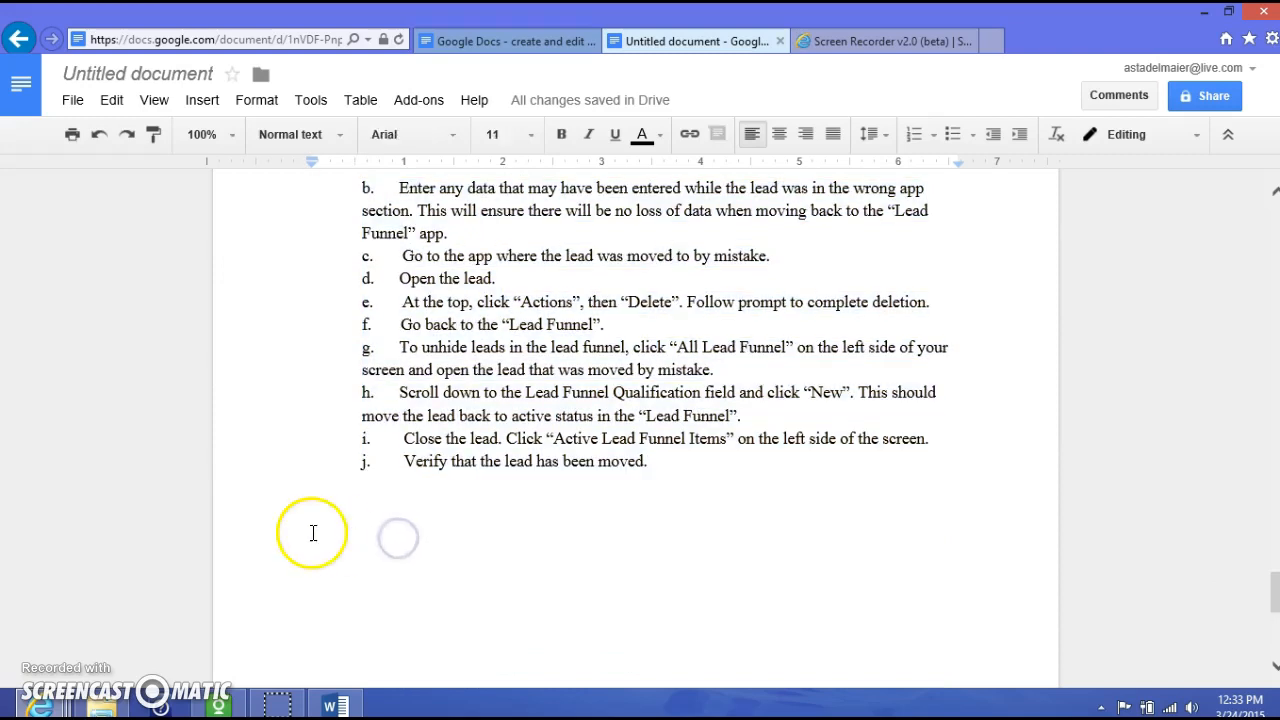
# - Review the indented list, placing the caret after the word 'moved.'
pyautogui.scroll(-6, 300, 531)
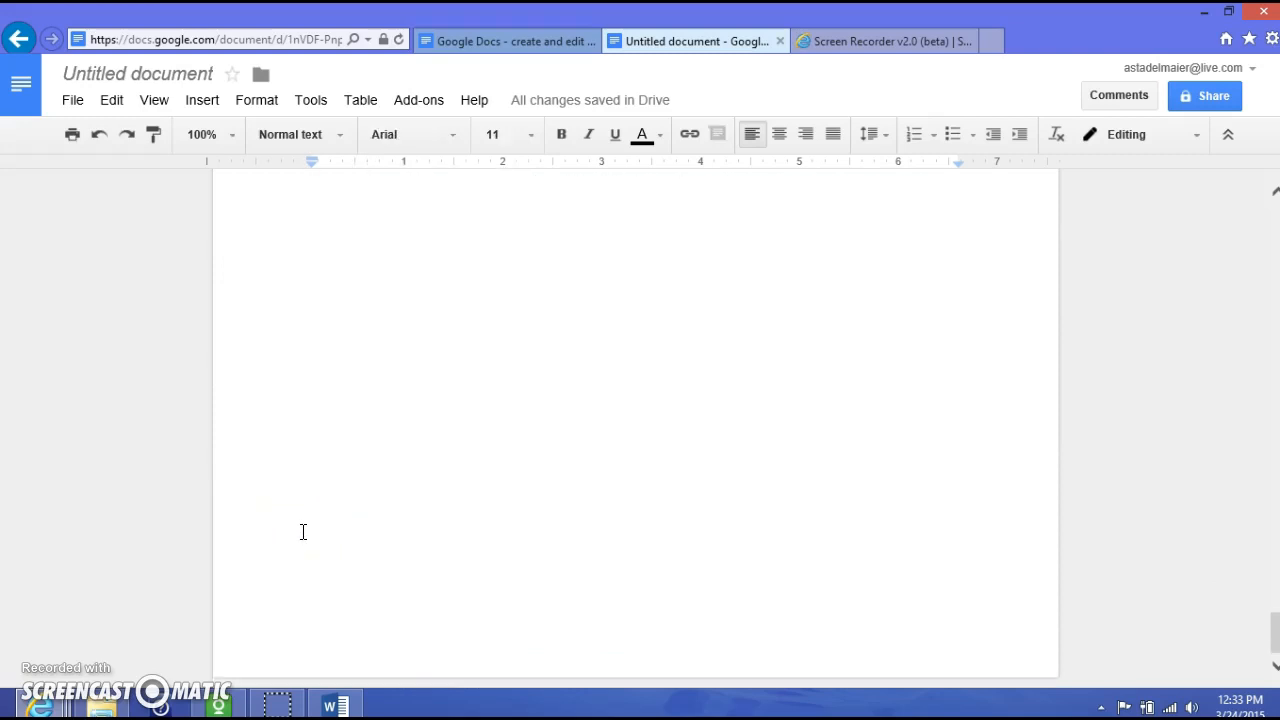
pyautogui.scroll(3, 303, 532)
pyautogui.scroll(-3, 303, 532)
pyautogui.scroll(5, 303, 532)
pyautogui.click(543, 481)
pyautogui.click(696, 432)
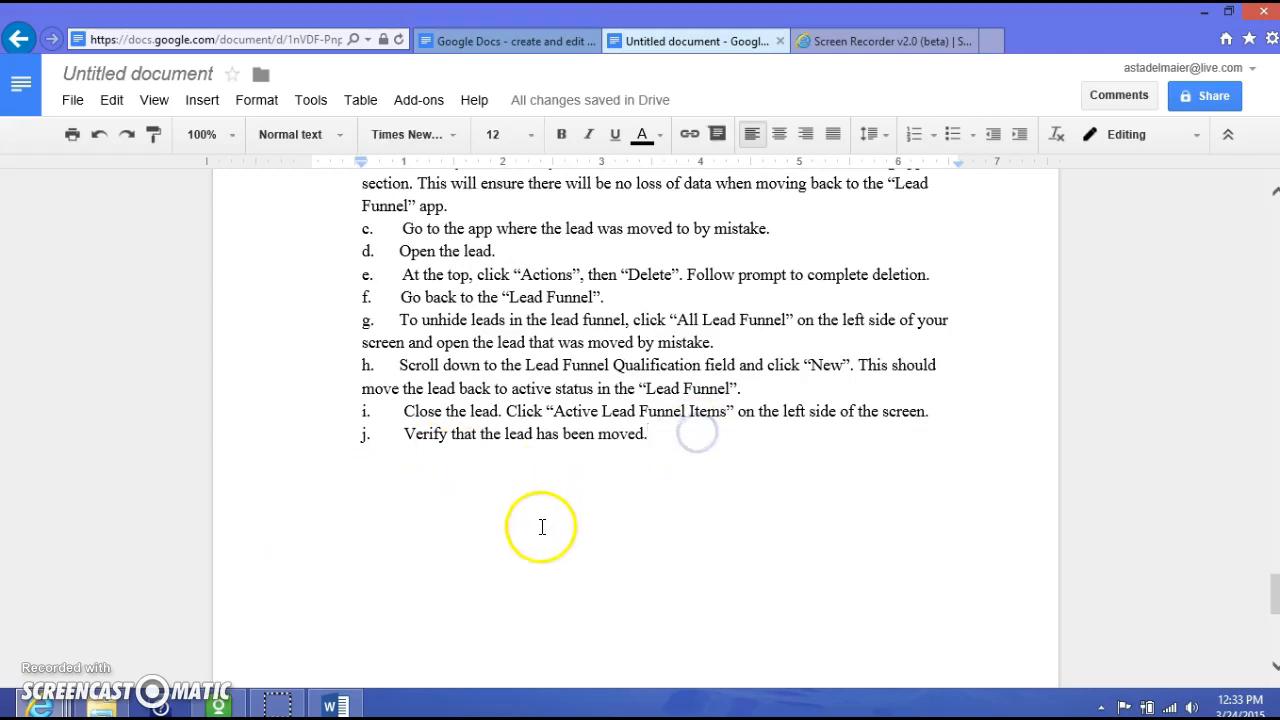
pyautogui.scroll(15, 542, 527)
pyautogui.scroll(10, 539, 527)
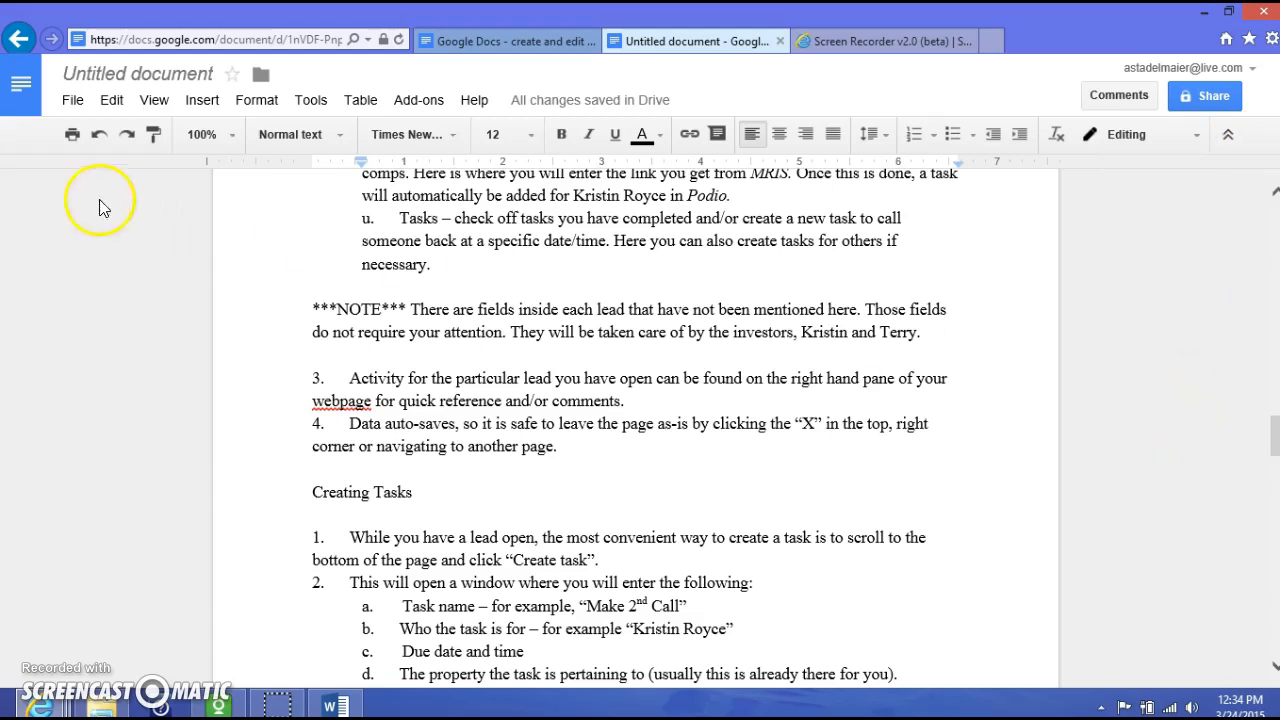
# - Change the title from 'Untitled document' to 'Using the Podio App'
pyautogui.click(150, 78)
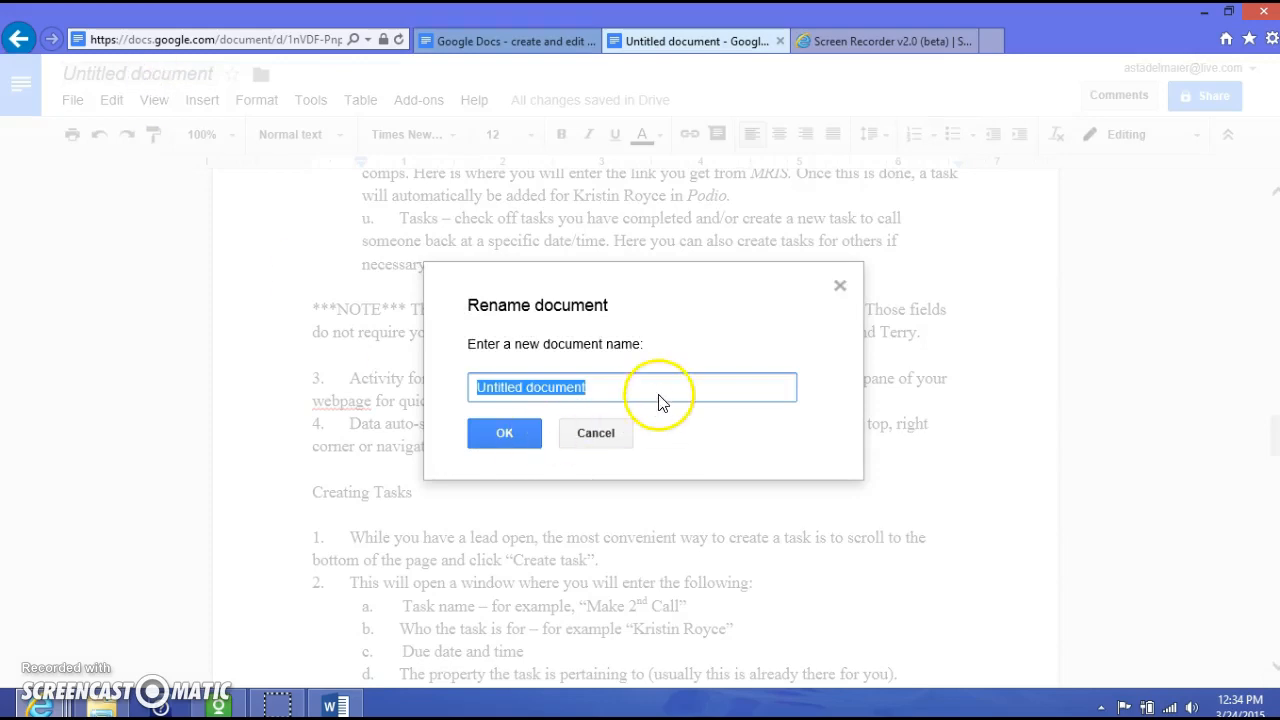
pyautogui.click(598, 436)
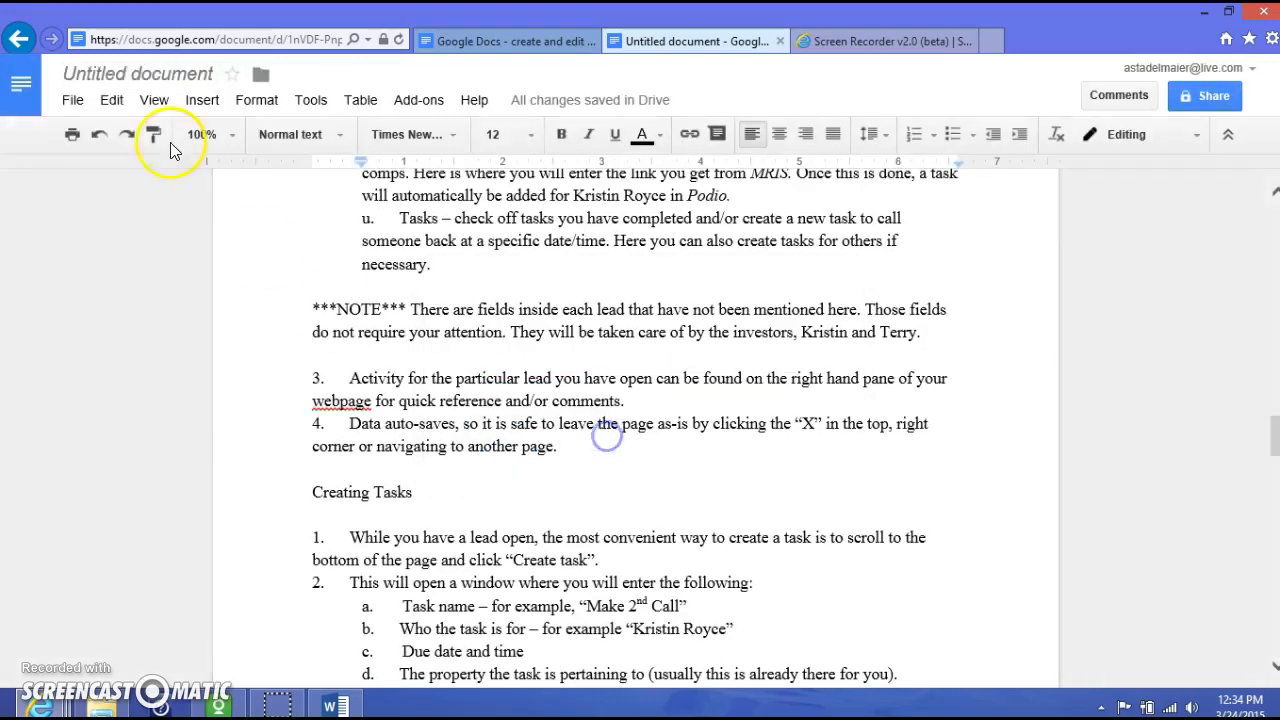
pyautogui.click(185, 78)
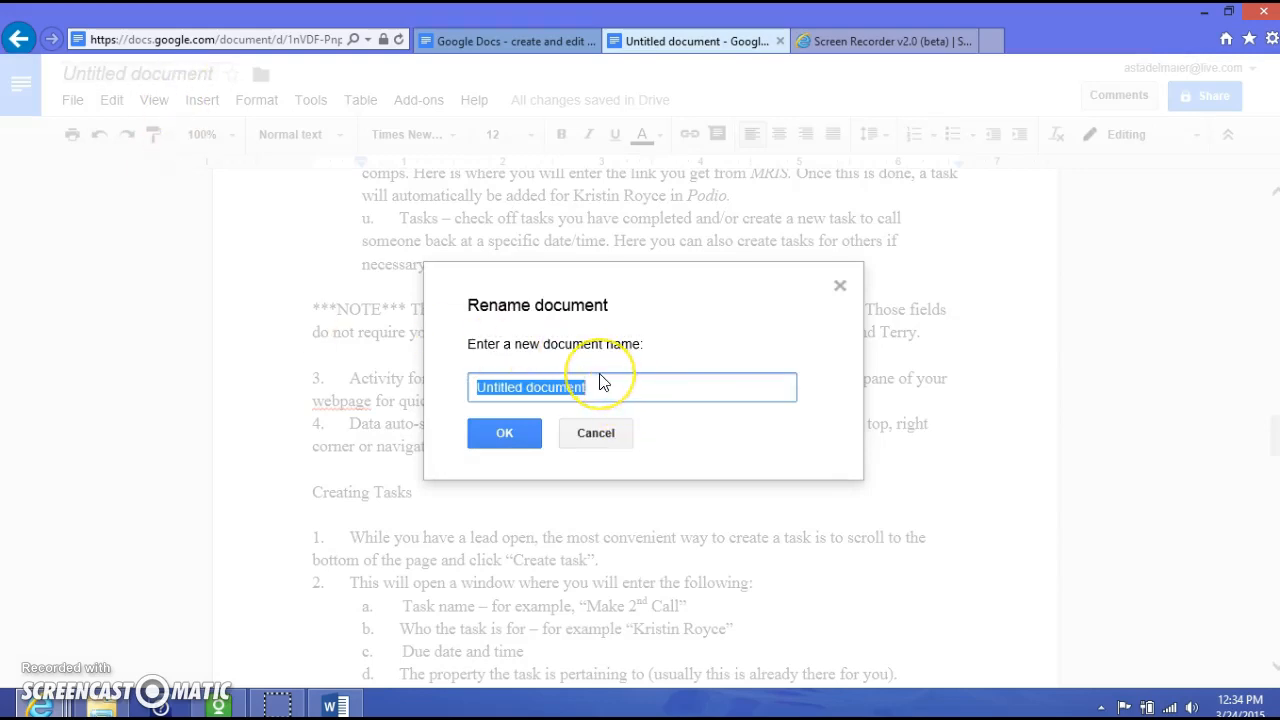
pyautogui.press('BackSpace')
pyautogui.write('Using the')
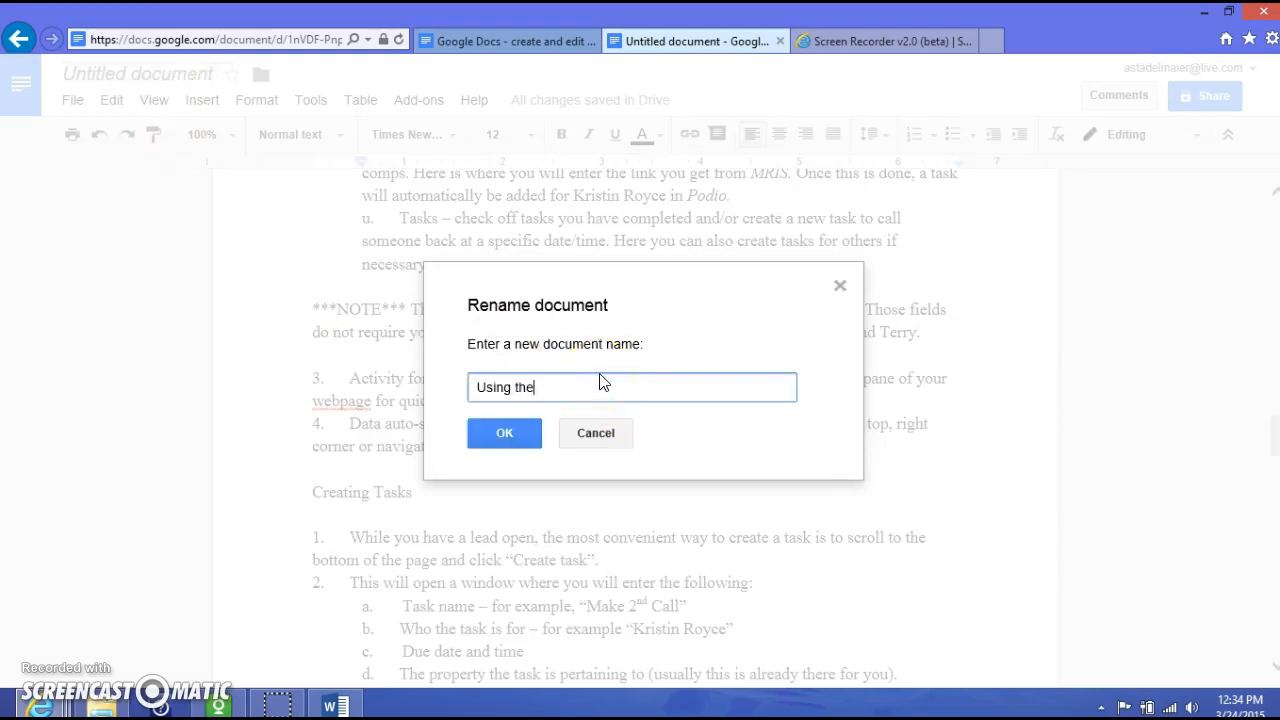
pyautogui.write(' Podio App')
pyautogui.click(516, 434)
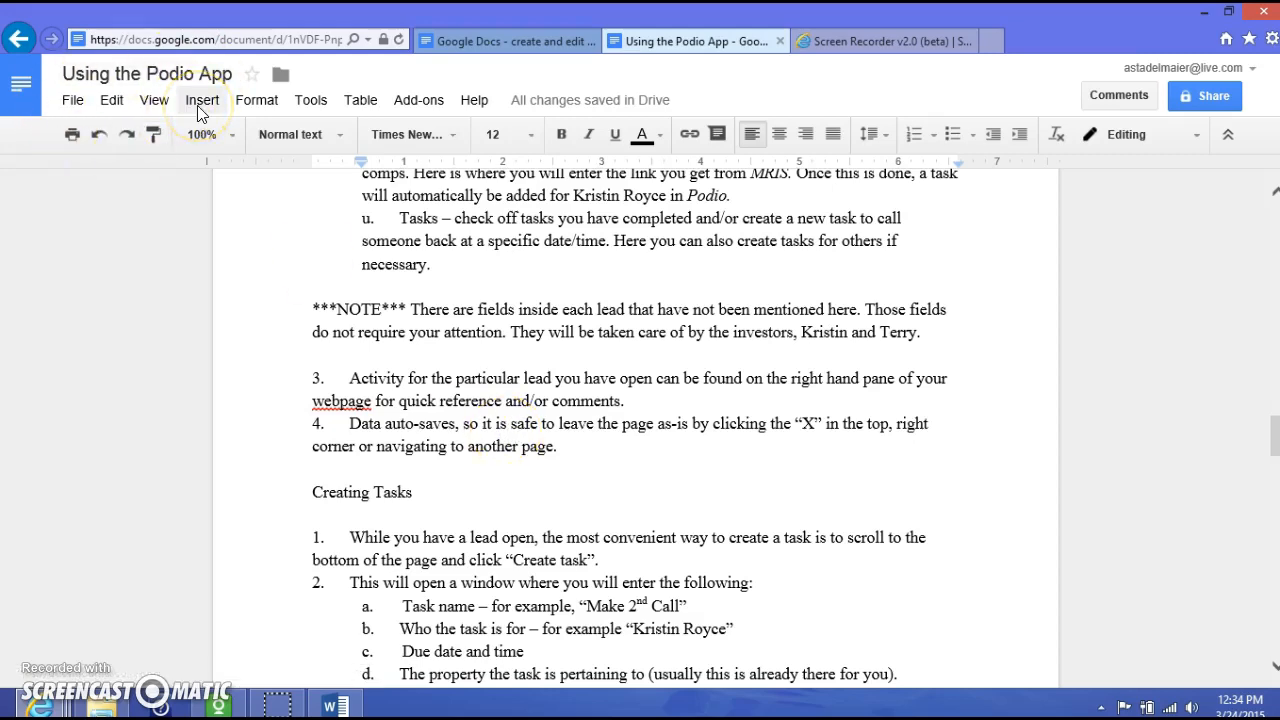
# - Add three team members' e-mail addresses as share recipients with Can edit permission
pyautogui.click(1207, 96)
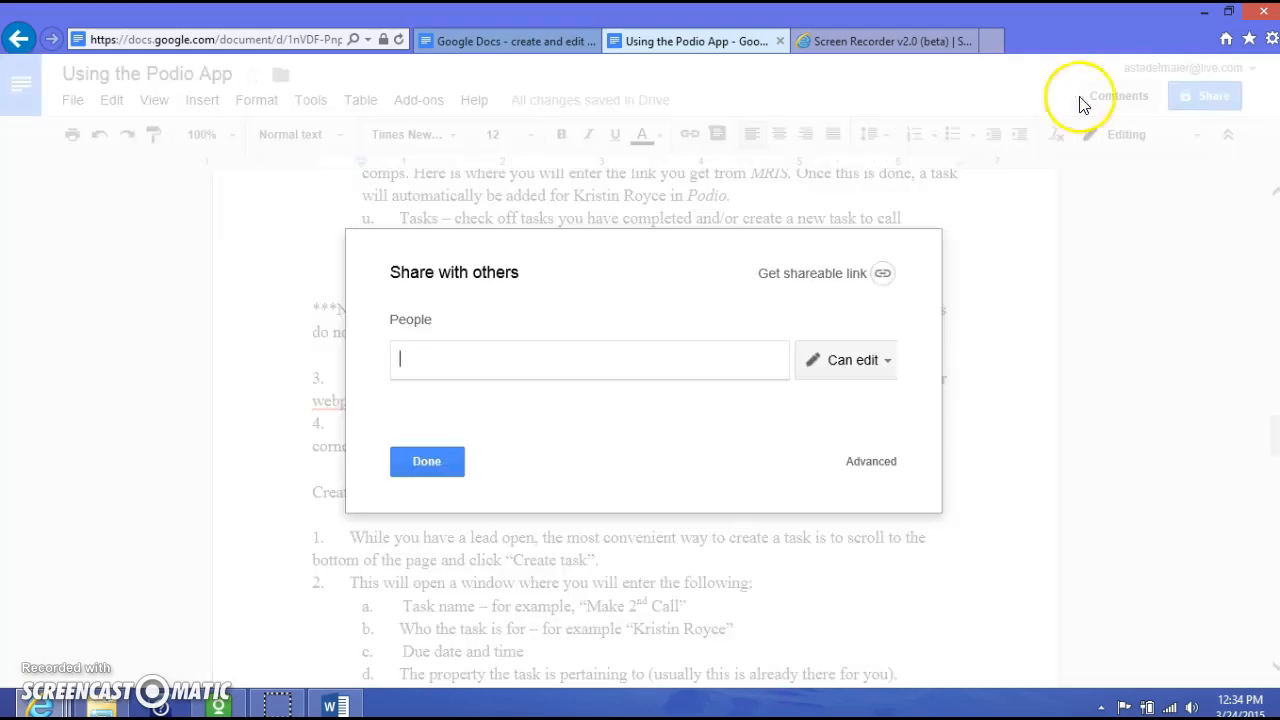
pyautogui.write('kr')
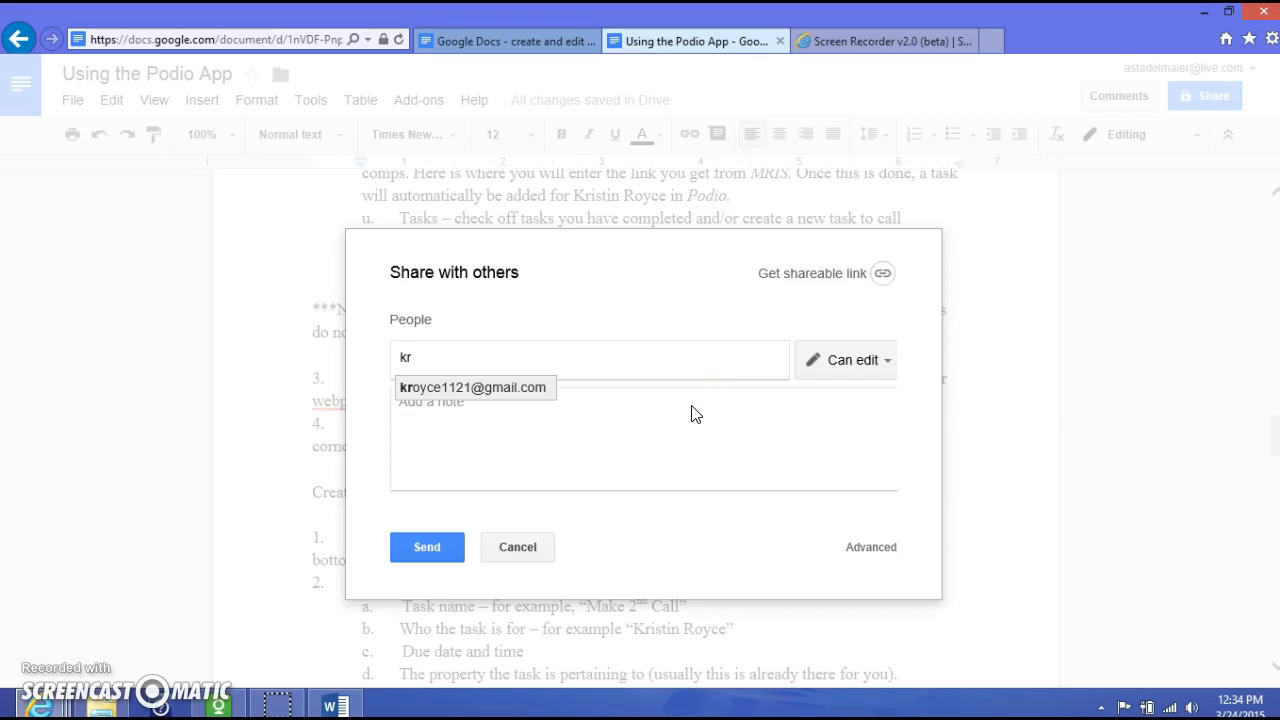
pyautogui.press('Return')
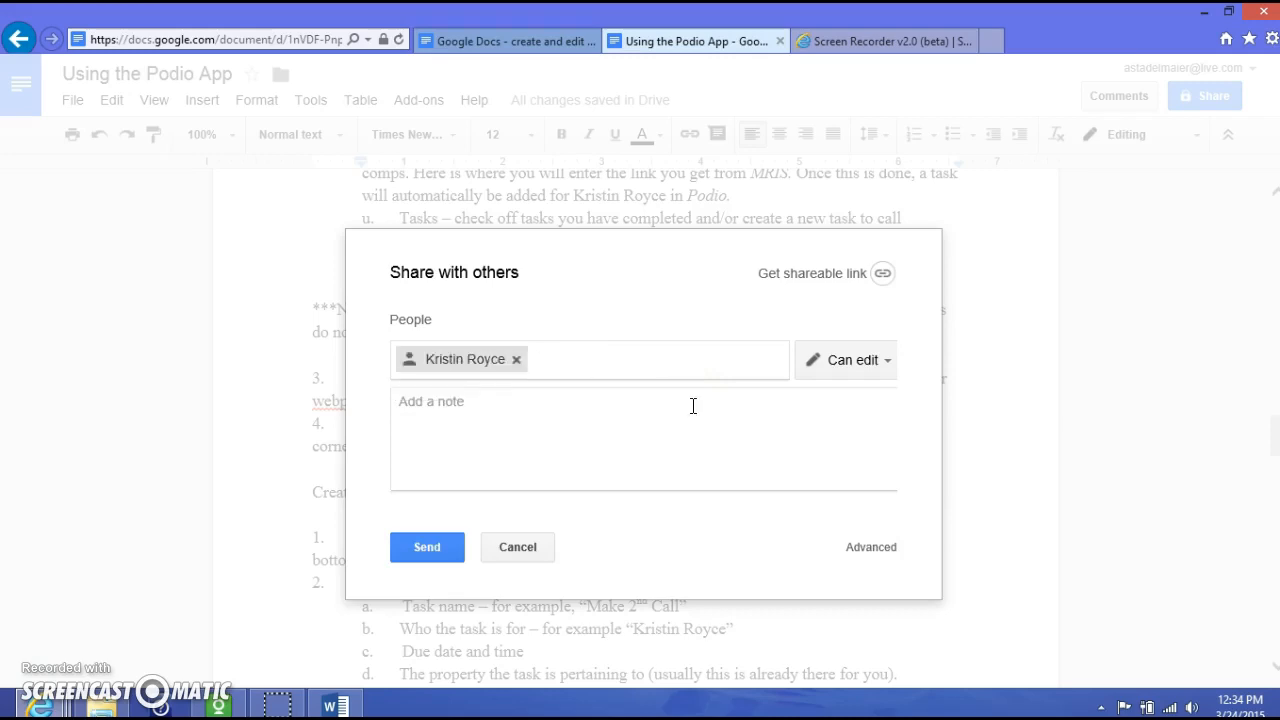
pyautogui.write('city')
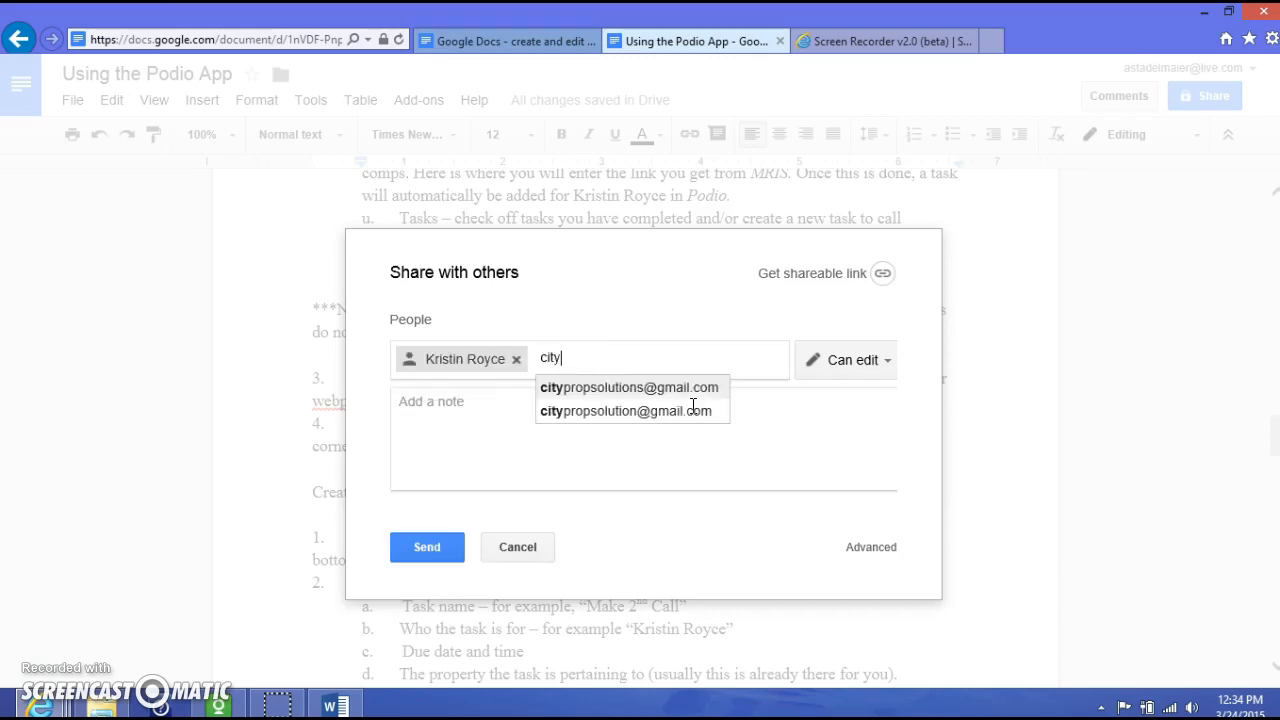
pyautogui.click(598, 389)
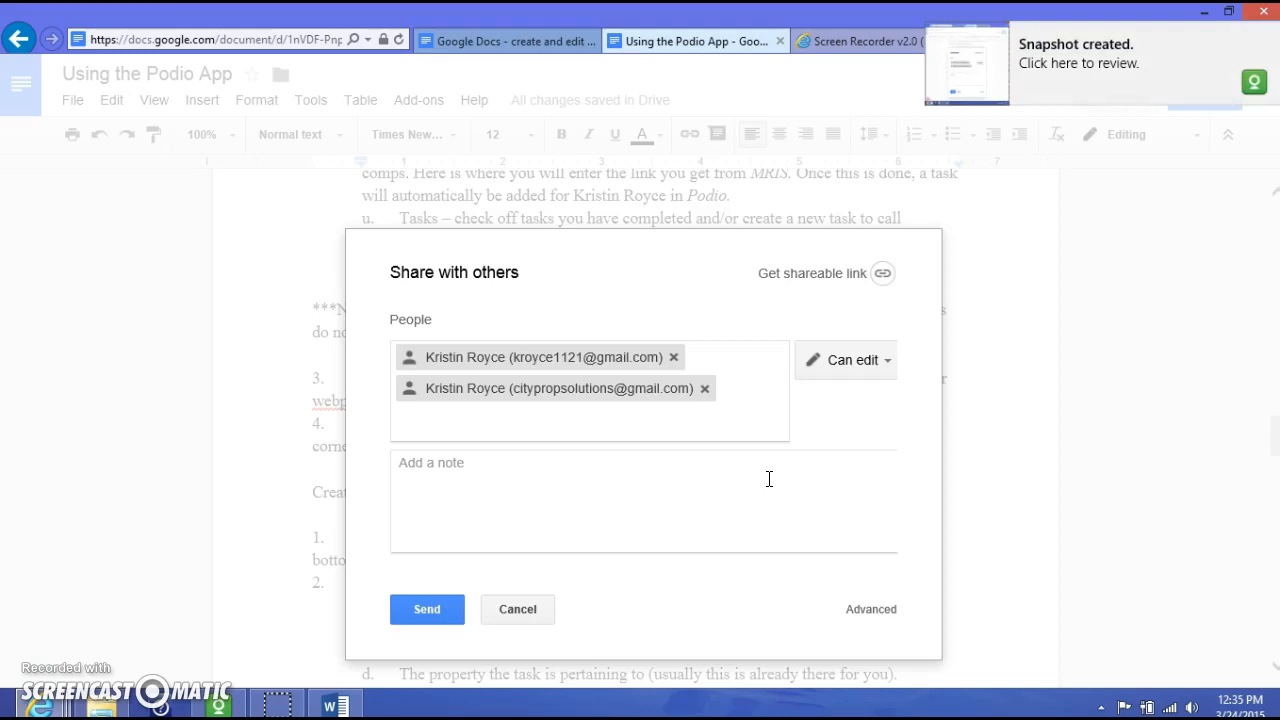
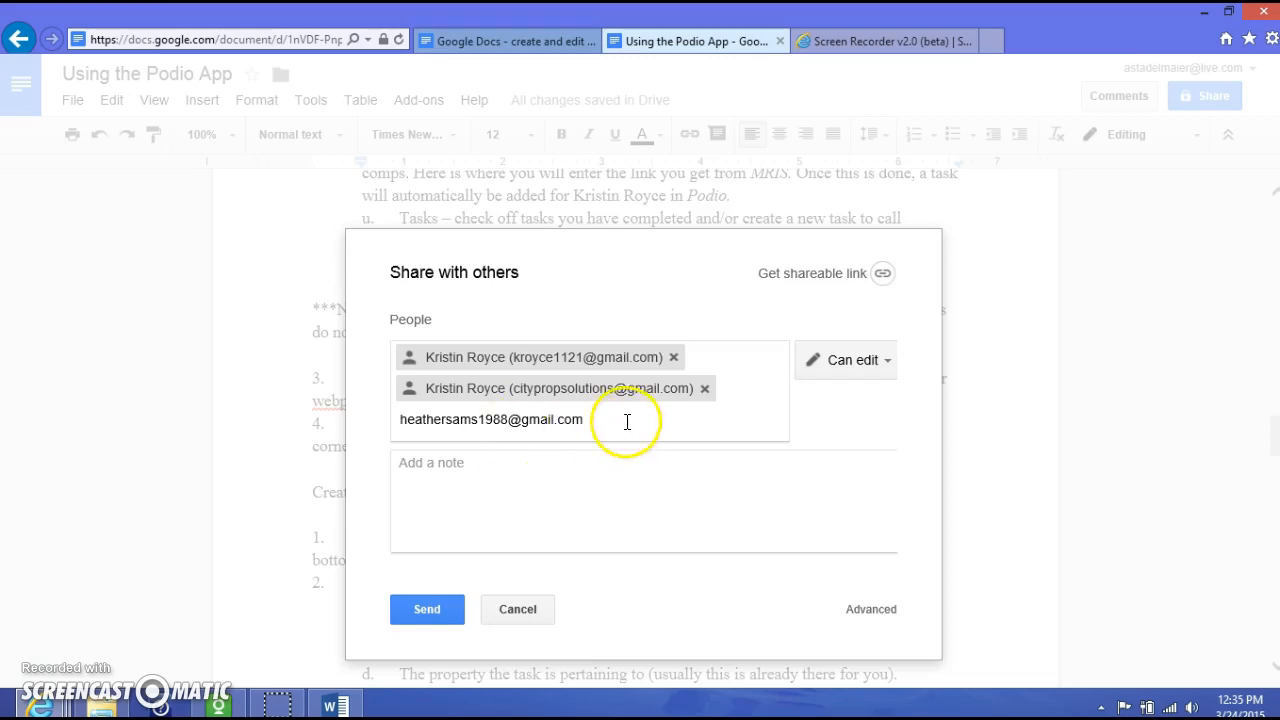
pyautogui.click(554, 477)
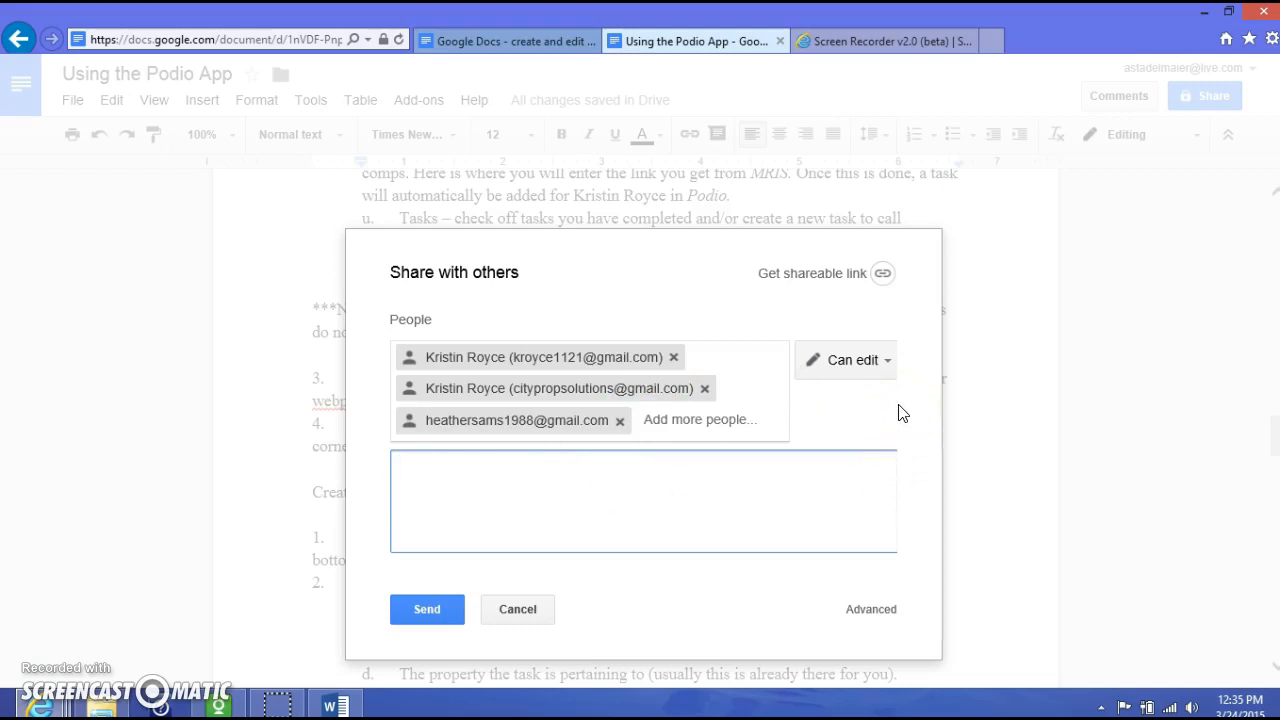
pyautogui.click(888, 372)
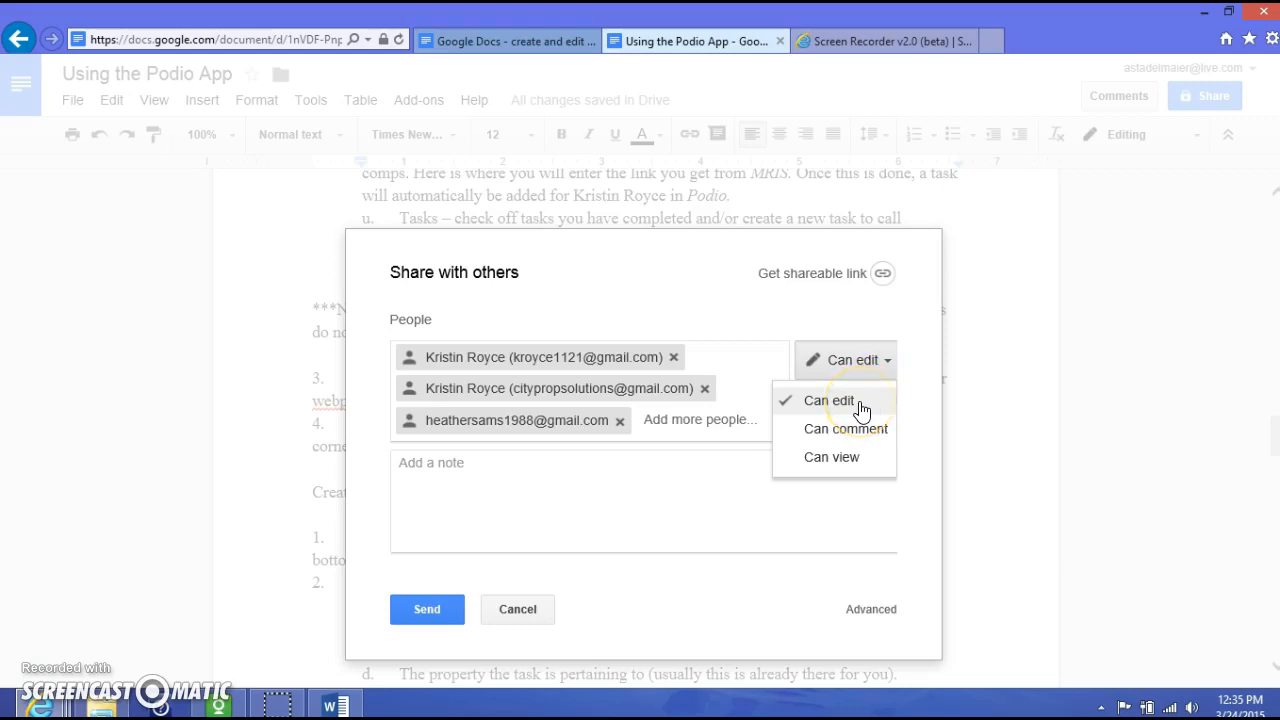
pyautogui.click(860, 403)
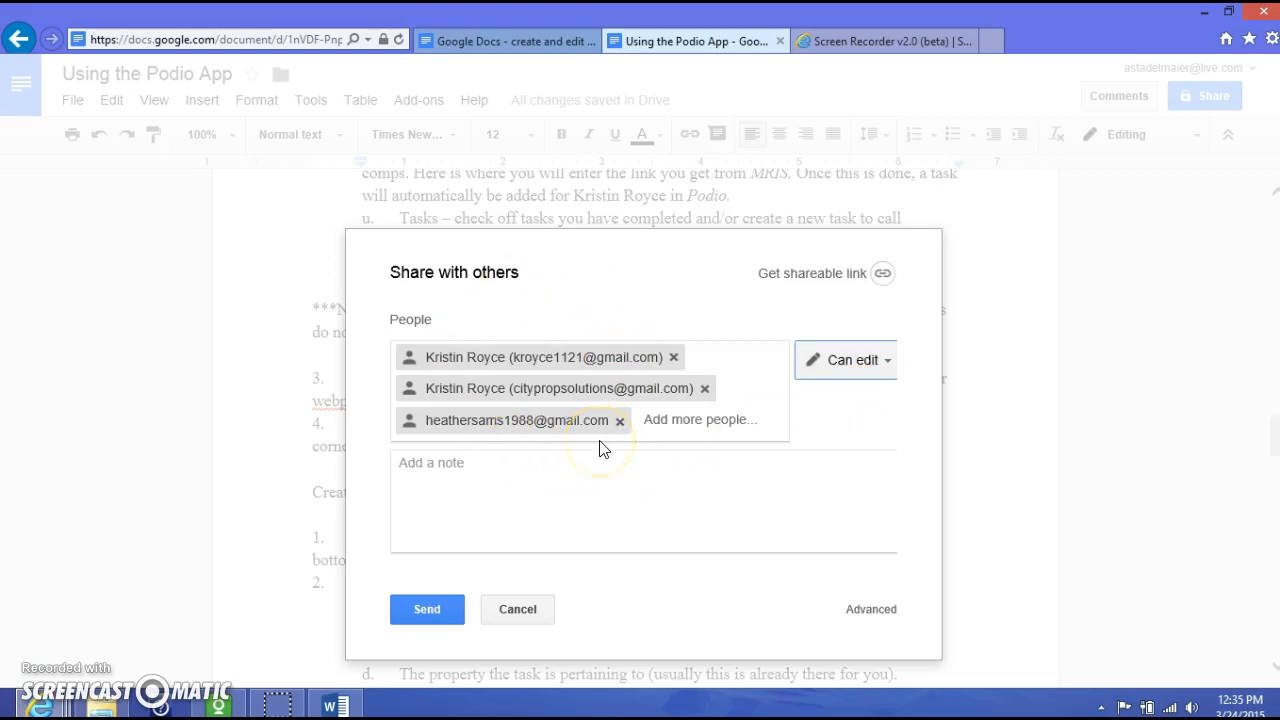
# - Send the invitation with the note 'This is a tutorial I have uploaded to Google to make public for team members.'
pyautogui.click(472, 487)
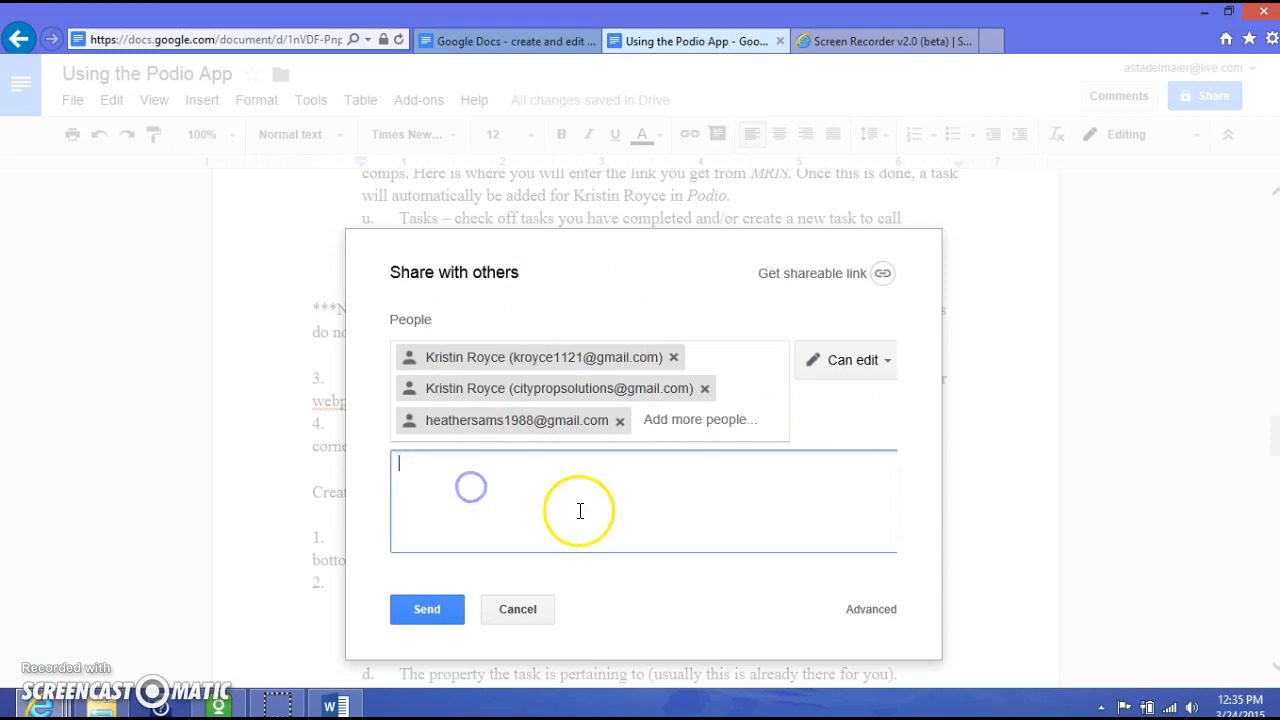
pyautogui.write('These a')
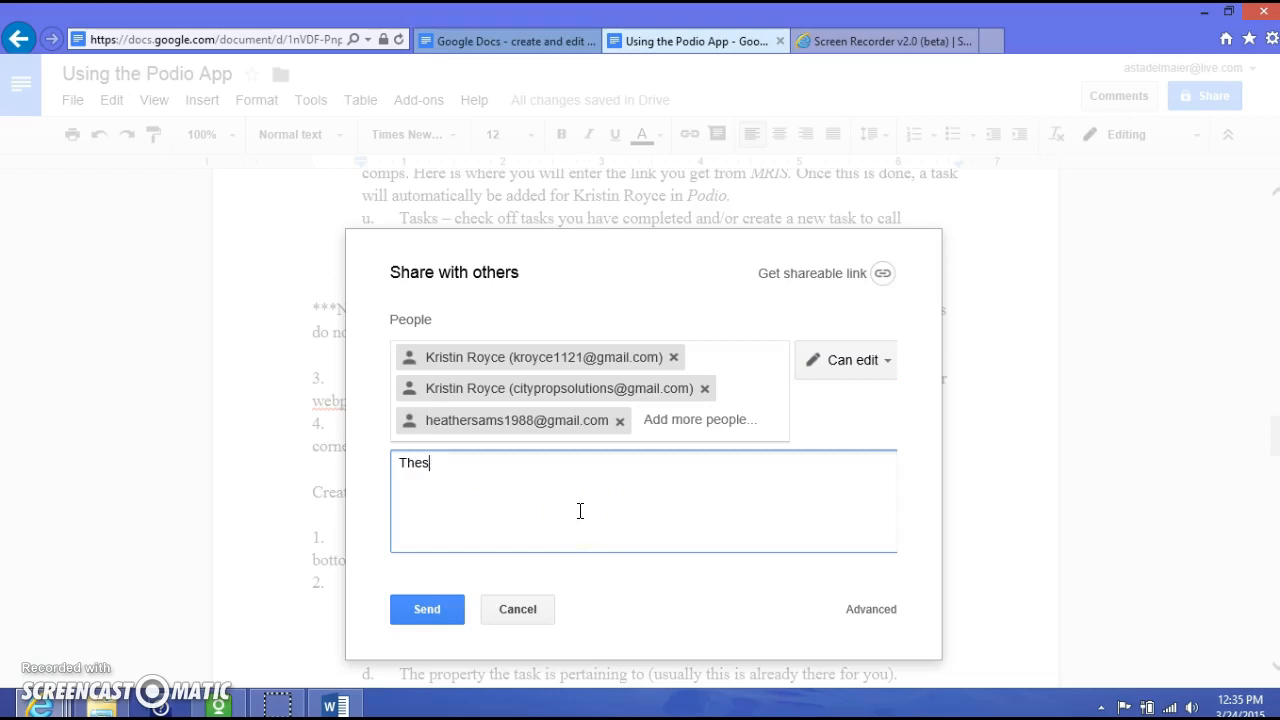
pyautogui.press('BackSpace')
pyautogui.press('BackSpace')
pyautogui.press('BackSpace')
pyautogui.press('BackSpace')
pyautogui.press('BackSpace')
pyautogui.press('BackSpace')
pyautogui.write('is is a tu')
pyautogui.write('torial ')
pyautogui.write('I have ')
pyautogui.write('upla')
pyautogui.write('oaded to ')
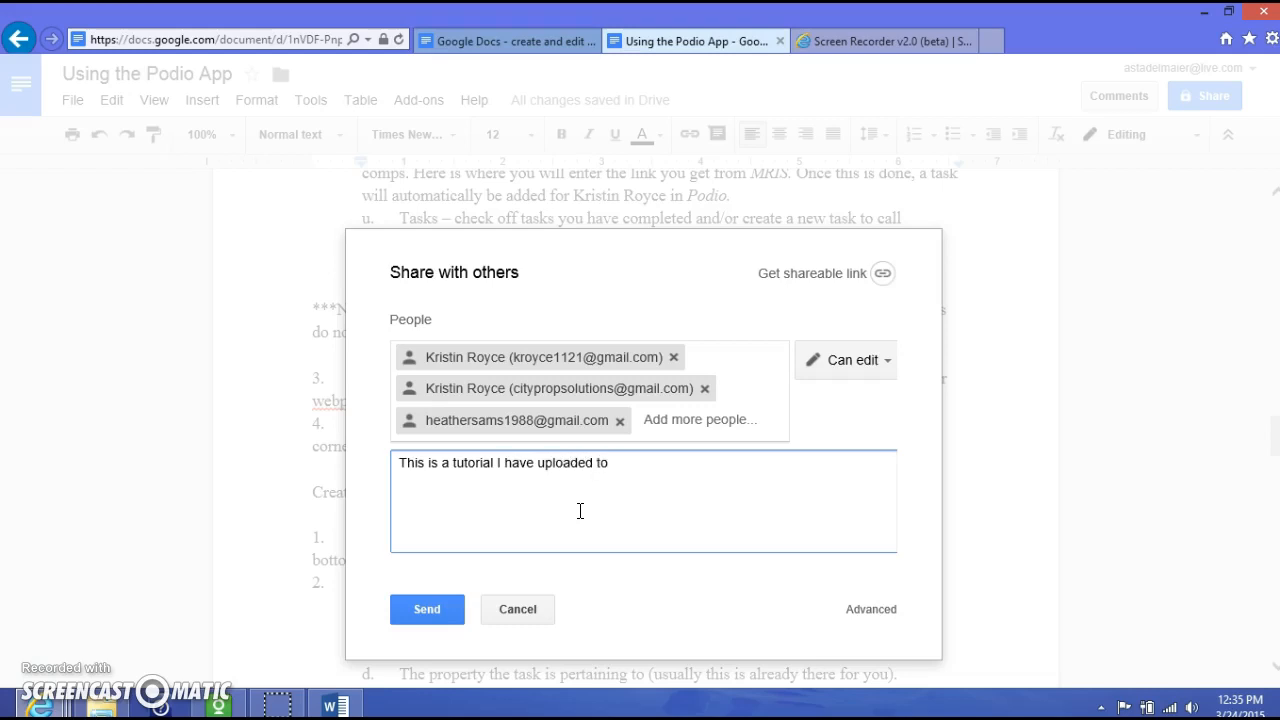
pyautogui.write('Google to make public')
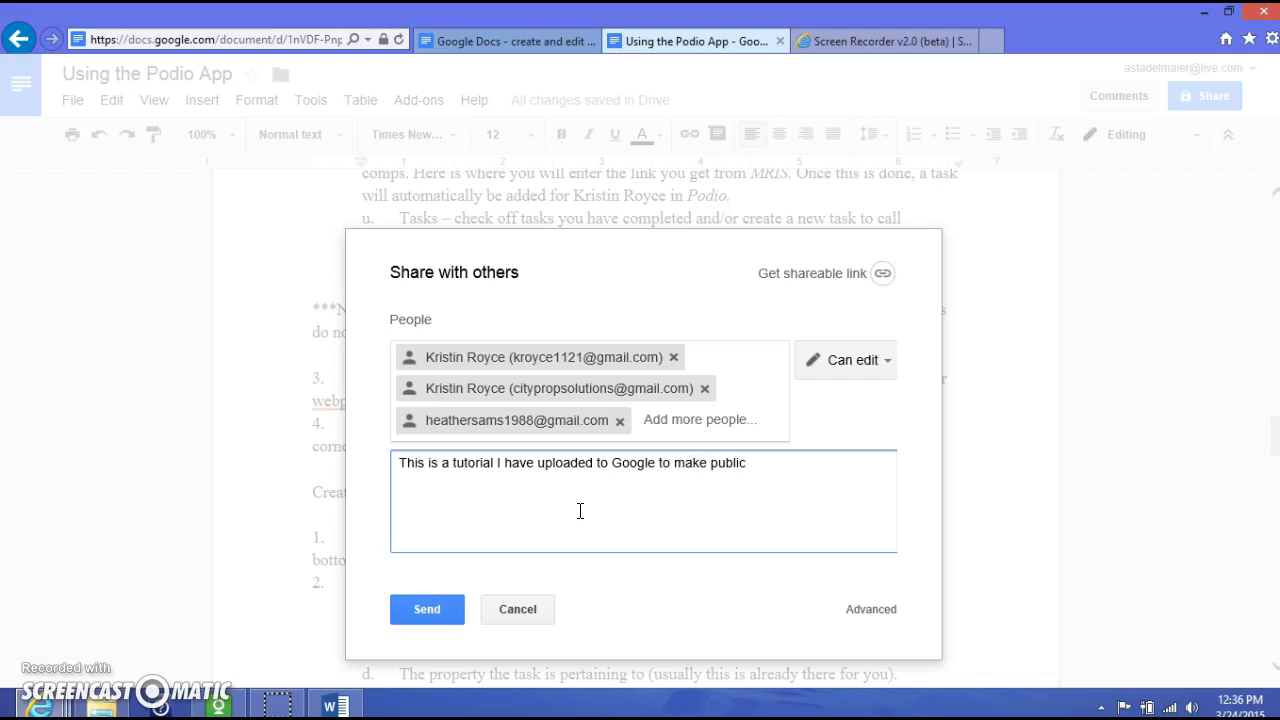
pyautogui.write('.. for kirs')
pyautogui.press('BackSpace')
pyautogui.press('BackSpace')
pyautogui.press('BackSpace')
pyautogui.press('BackSpace')
pyautogui.write('team membe')
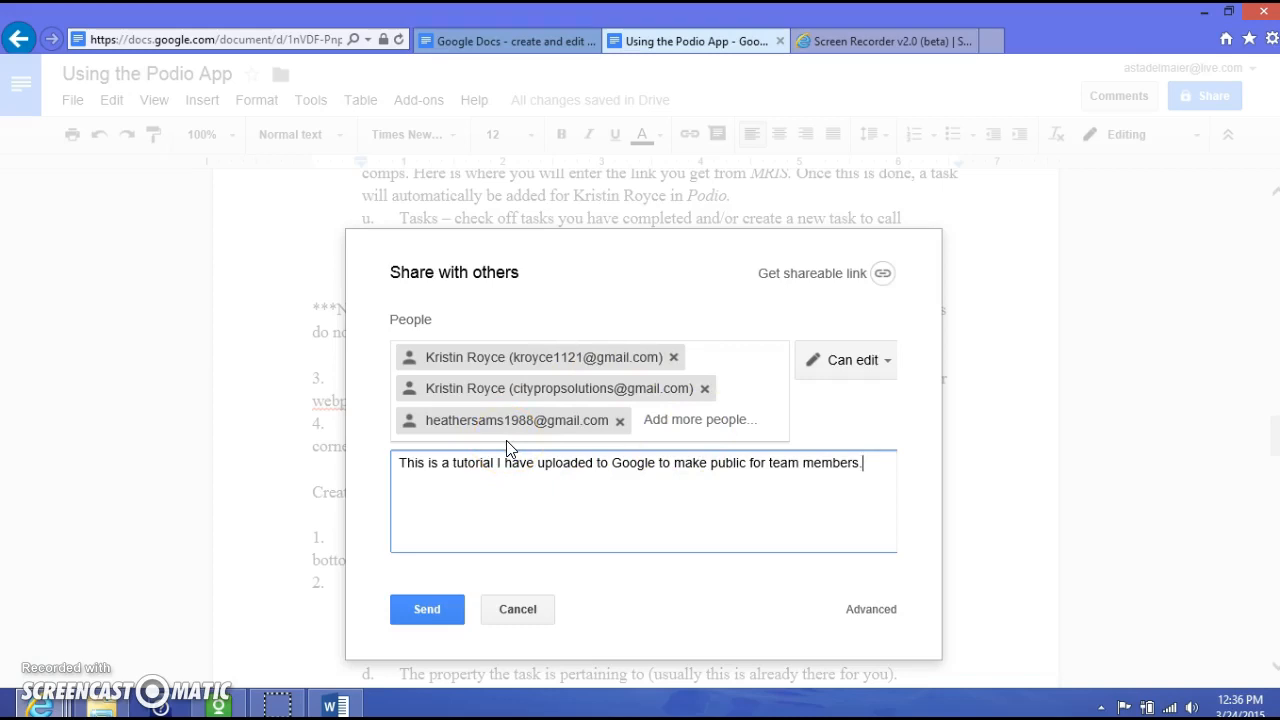
pyautogui.click(437, 612)
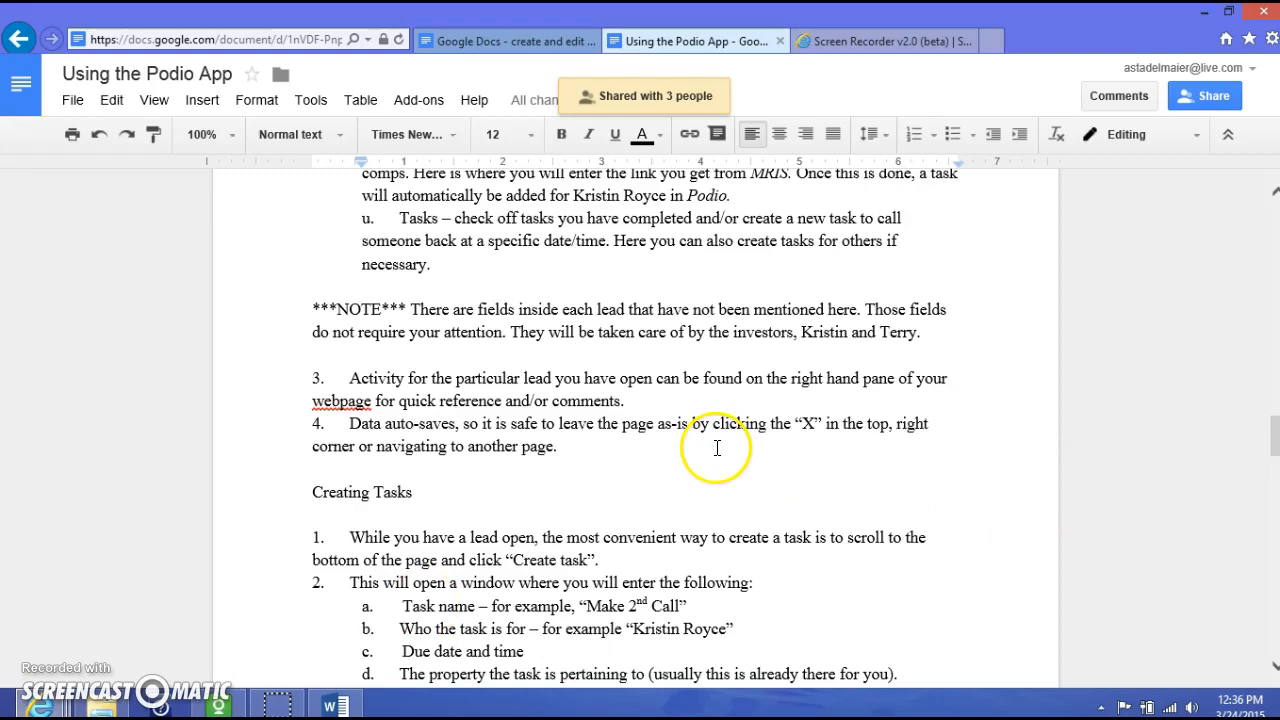
pyautogui.scroll(10, 855, 540)
pyautogui.scroll(15, 857, 532)
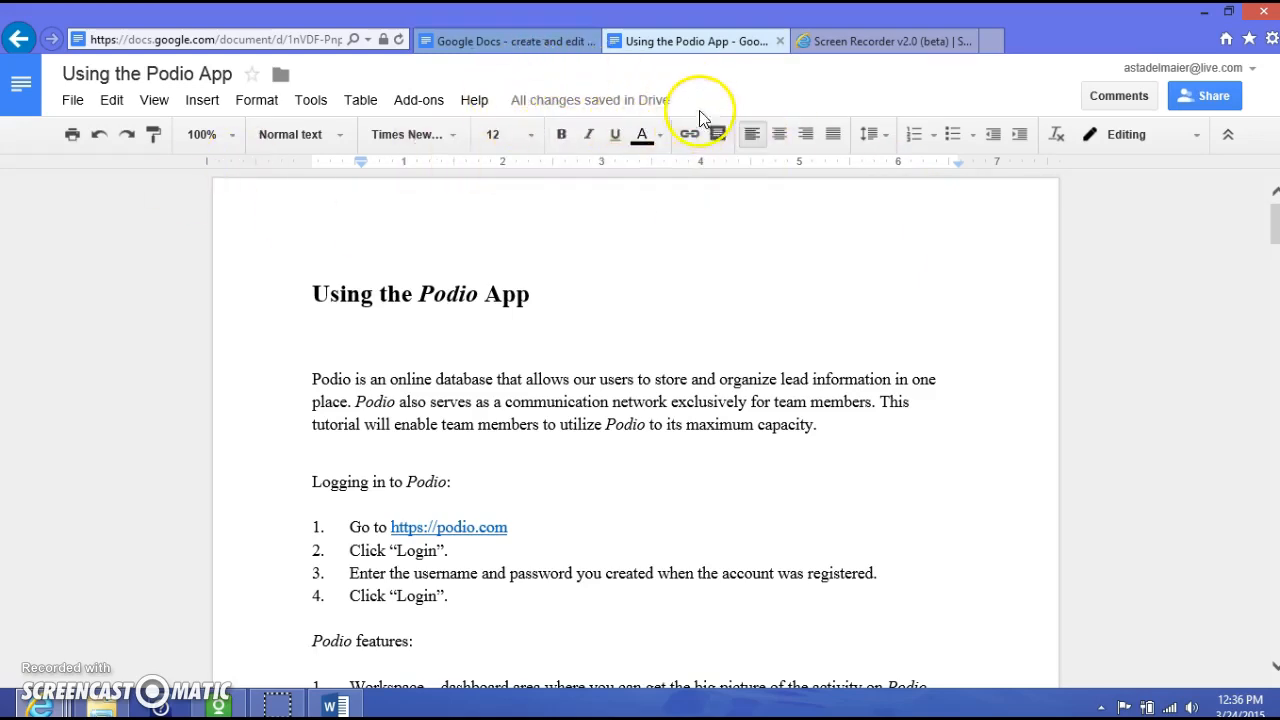
pyautogui.click(560, 296)
pyautogui.write('likuho')
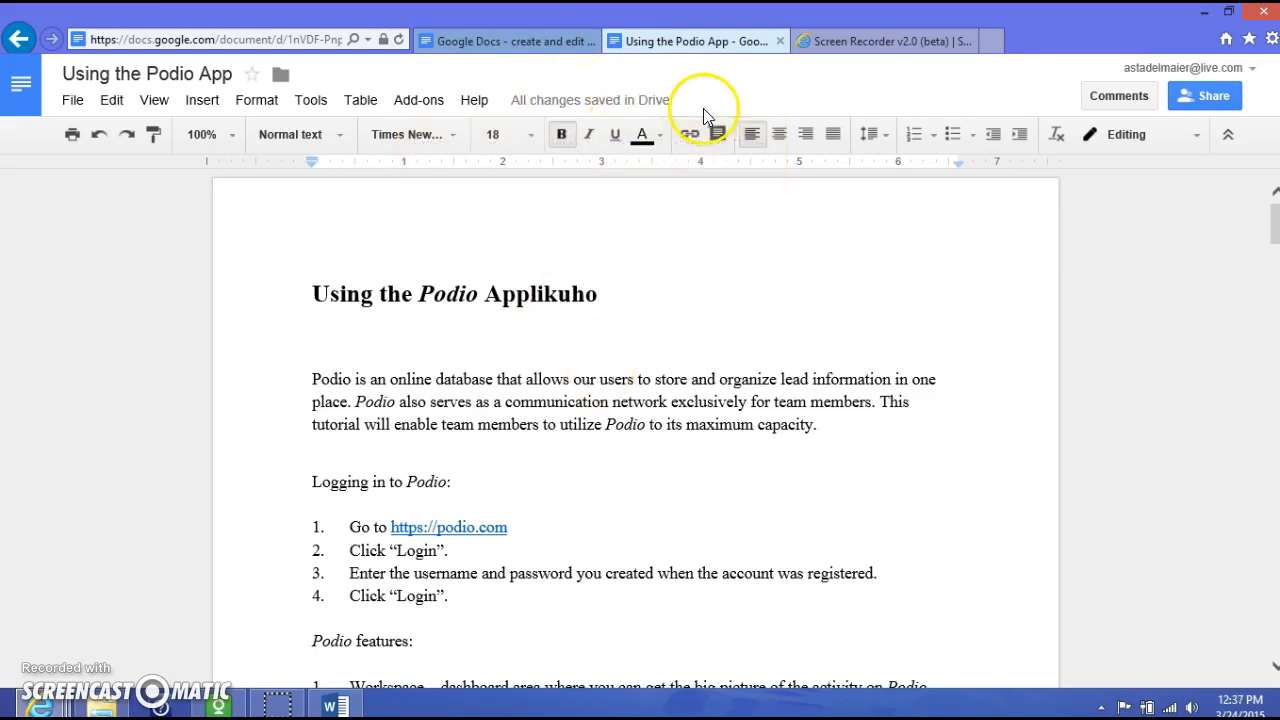
pyautogui.press('BackSpace')
pyautogui.press('BackSpace')
pyautogui.press('BackSpace')
pyautogui.press('BackSpace')
pyautogui.press('BackSpace')
pyautogui.press('BackSpace')
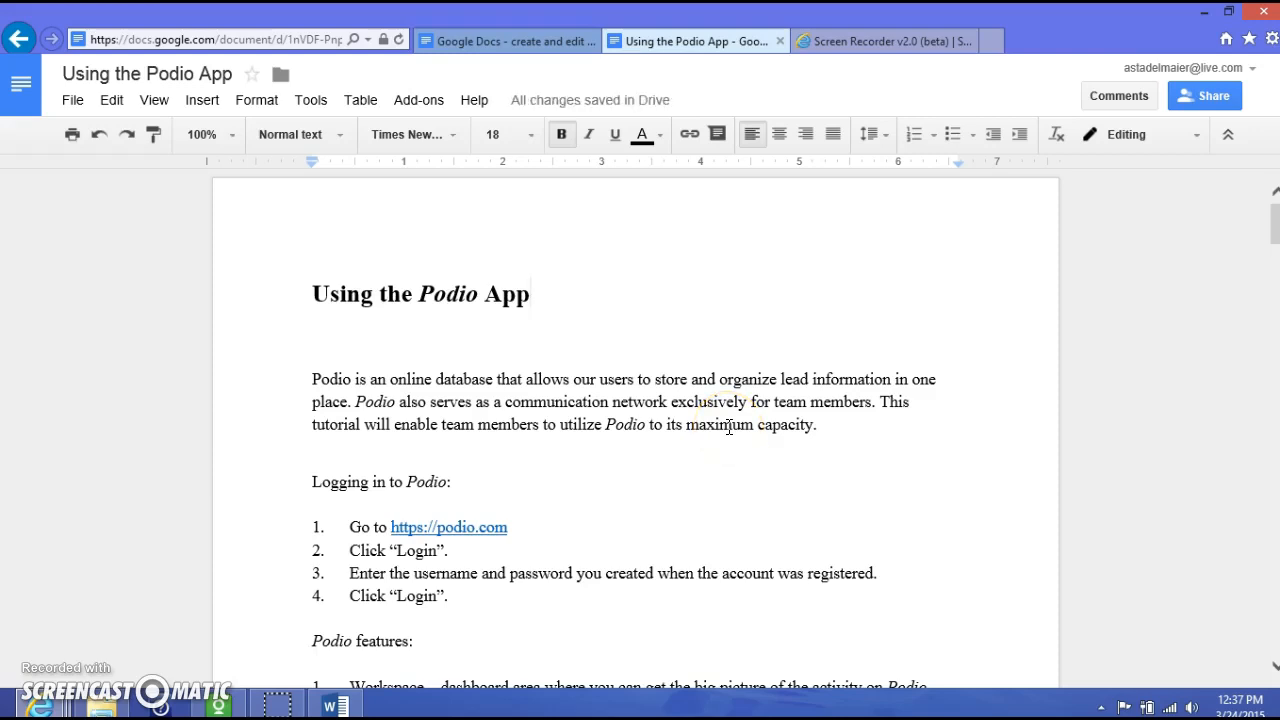
# - Leave the document for the Google Docs home page showing Recent documents
pyautogui.click(20, 88)
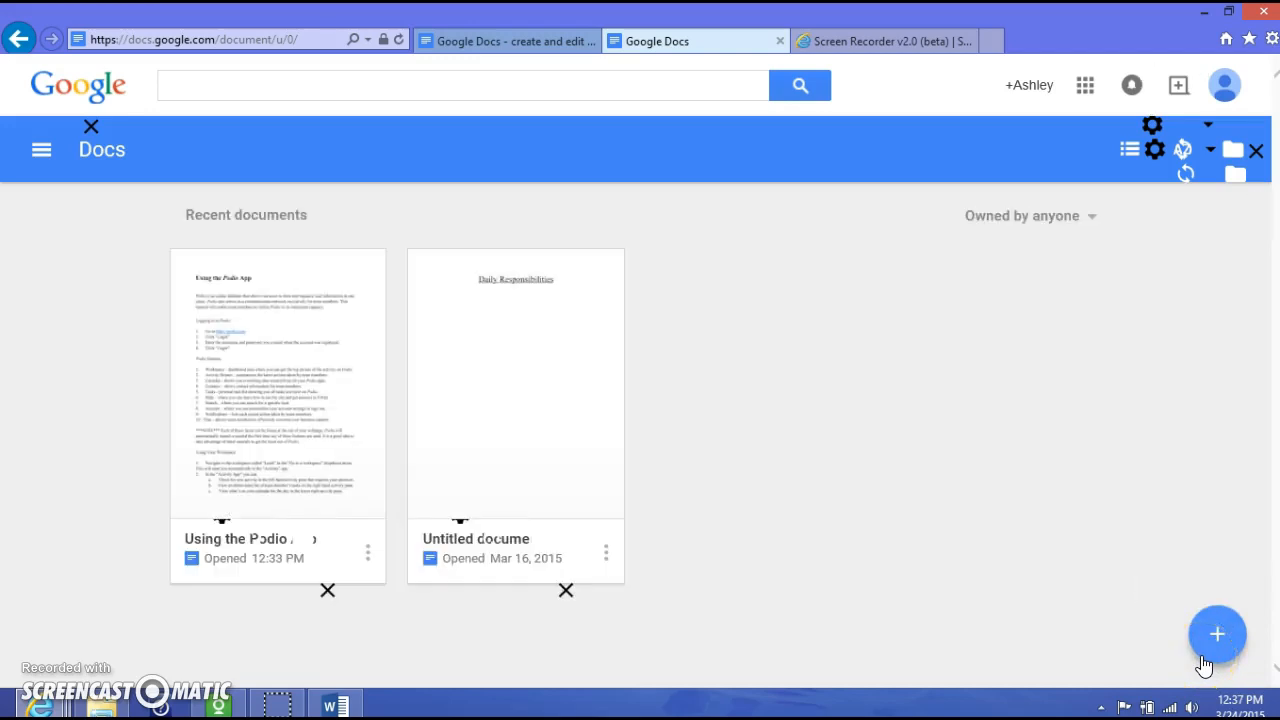
pyautogui.click(1202, 658)
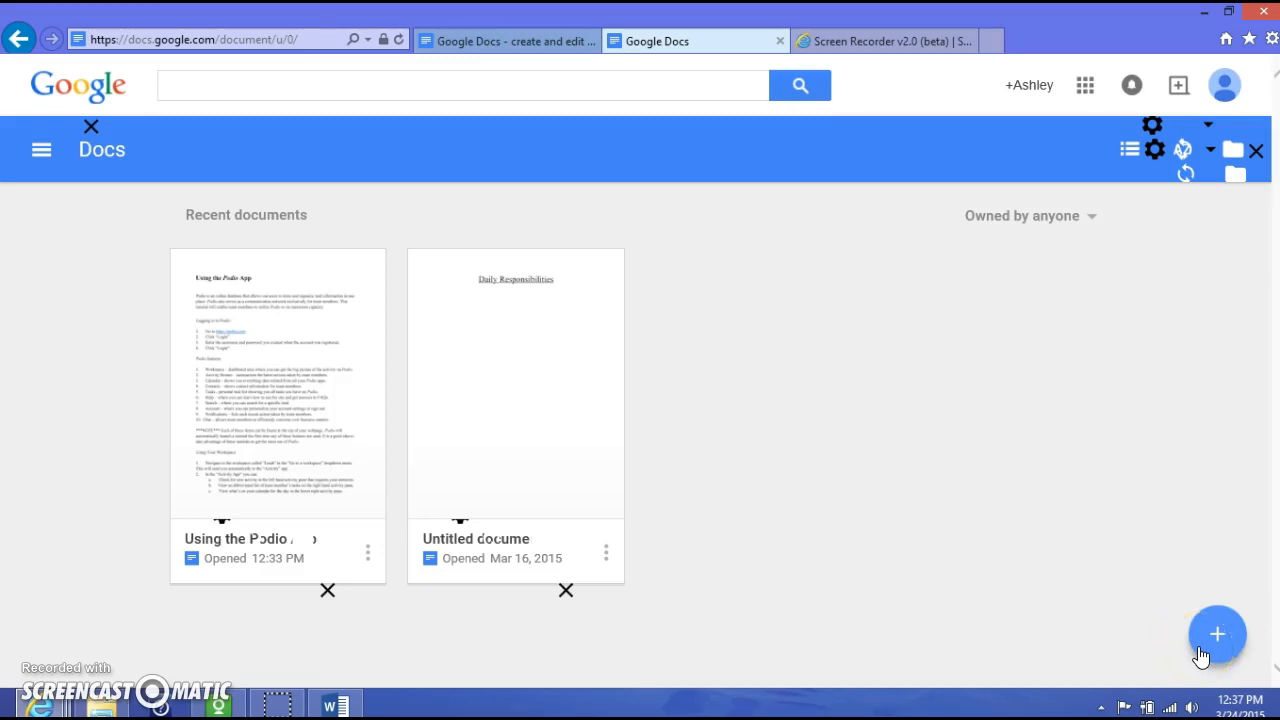